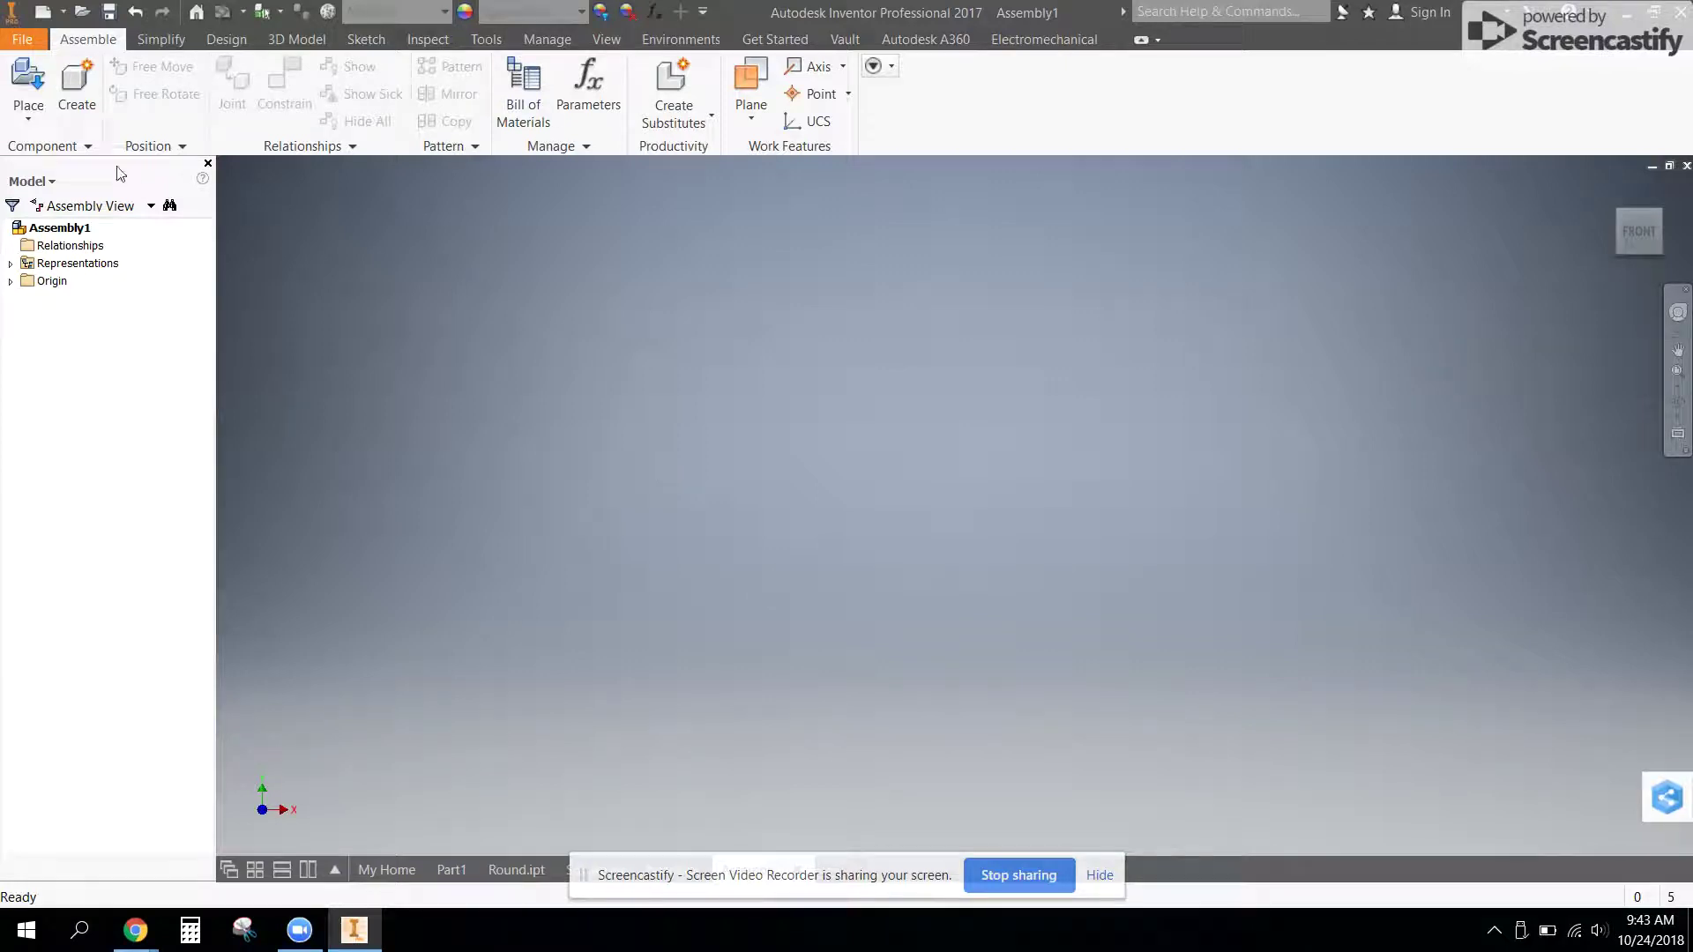
# - Place the board part from Design&Drafting > PegEx grounded at the assembly origin as board:1
pyautogui.click(28, 79)
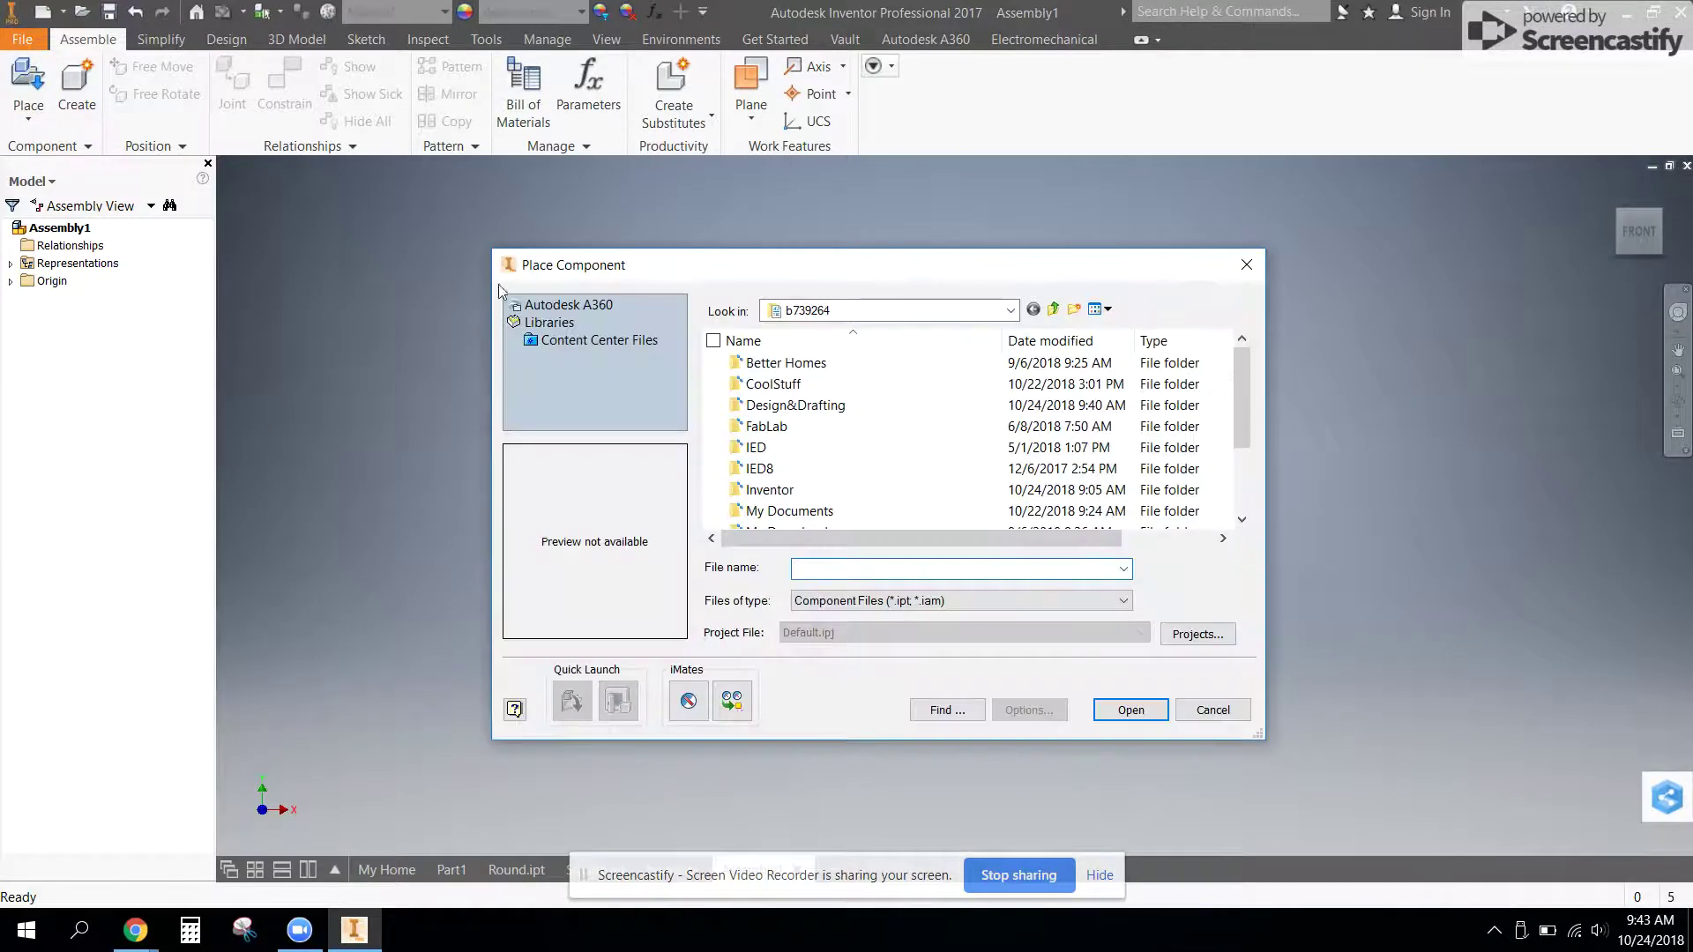
pyautogui.doubleClick(832, 408)
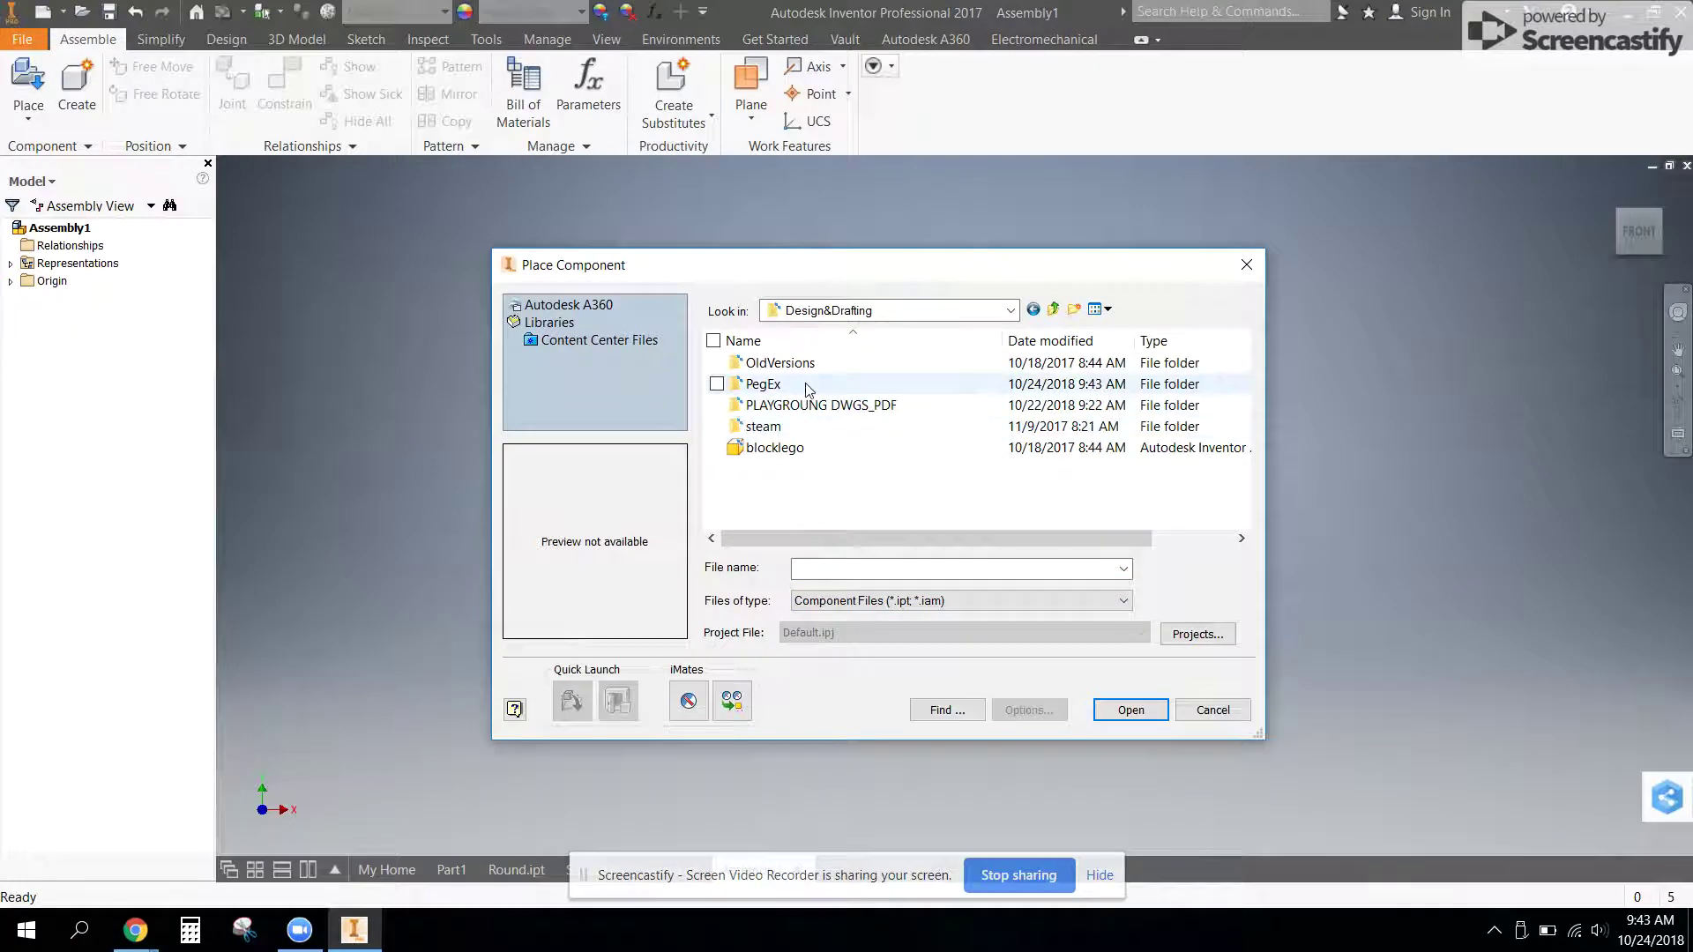
pyautogui.doubleClick(804, 385)
pyautogui.click(798, 406)
pyautogui.click(801, 365)
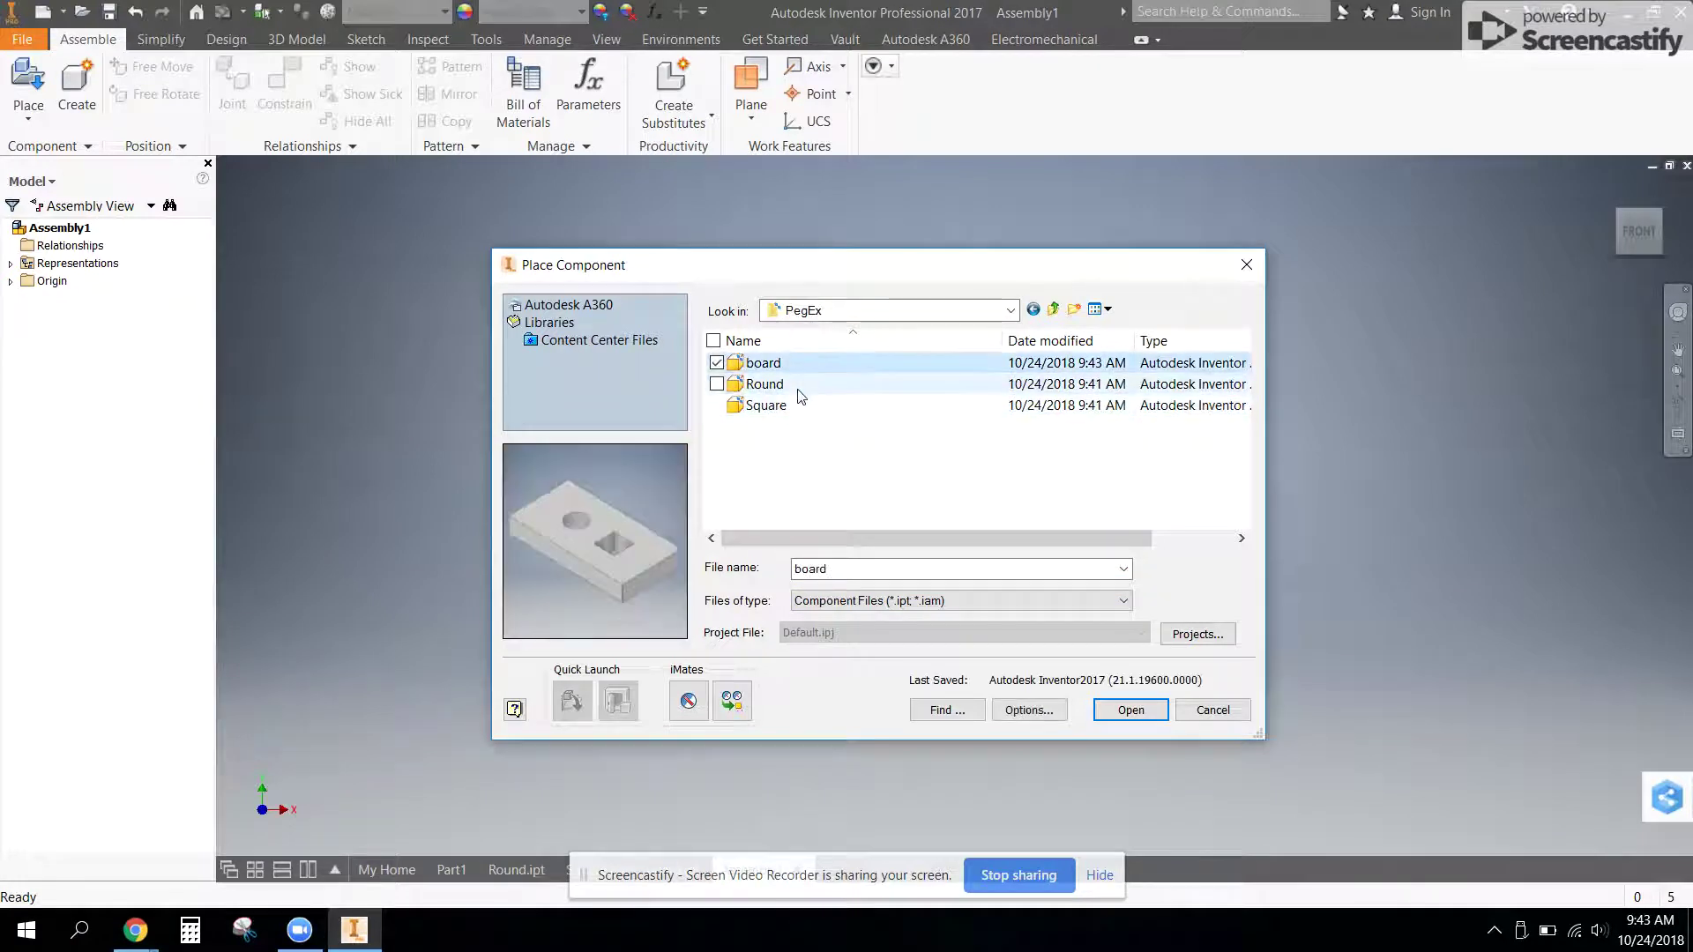
pyautogui.click(1130, 710)
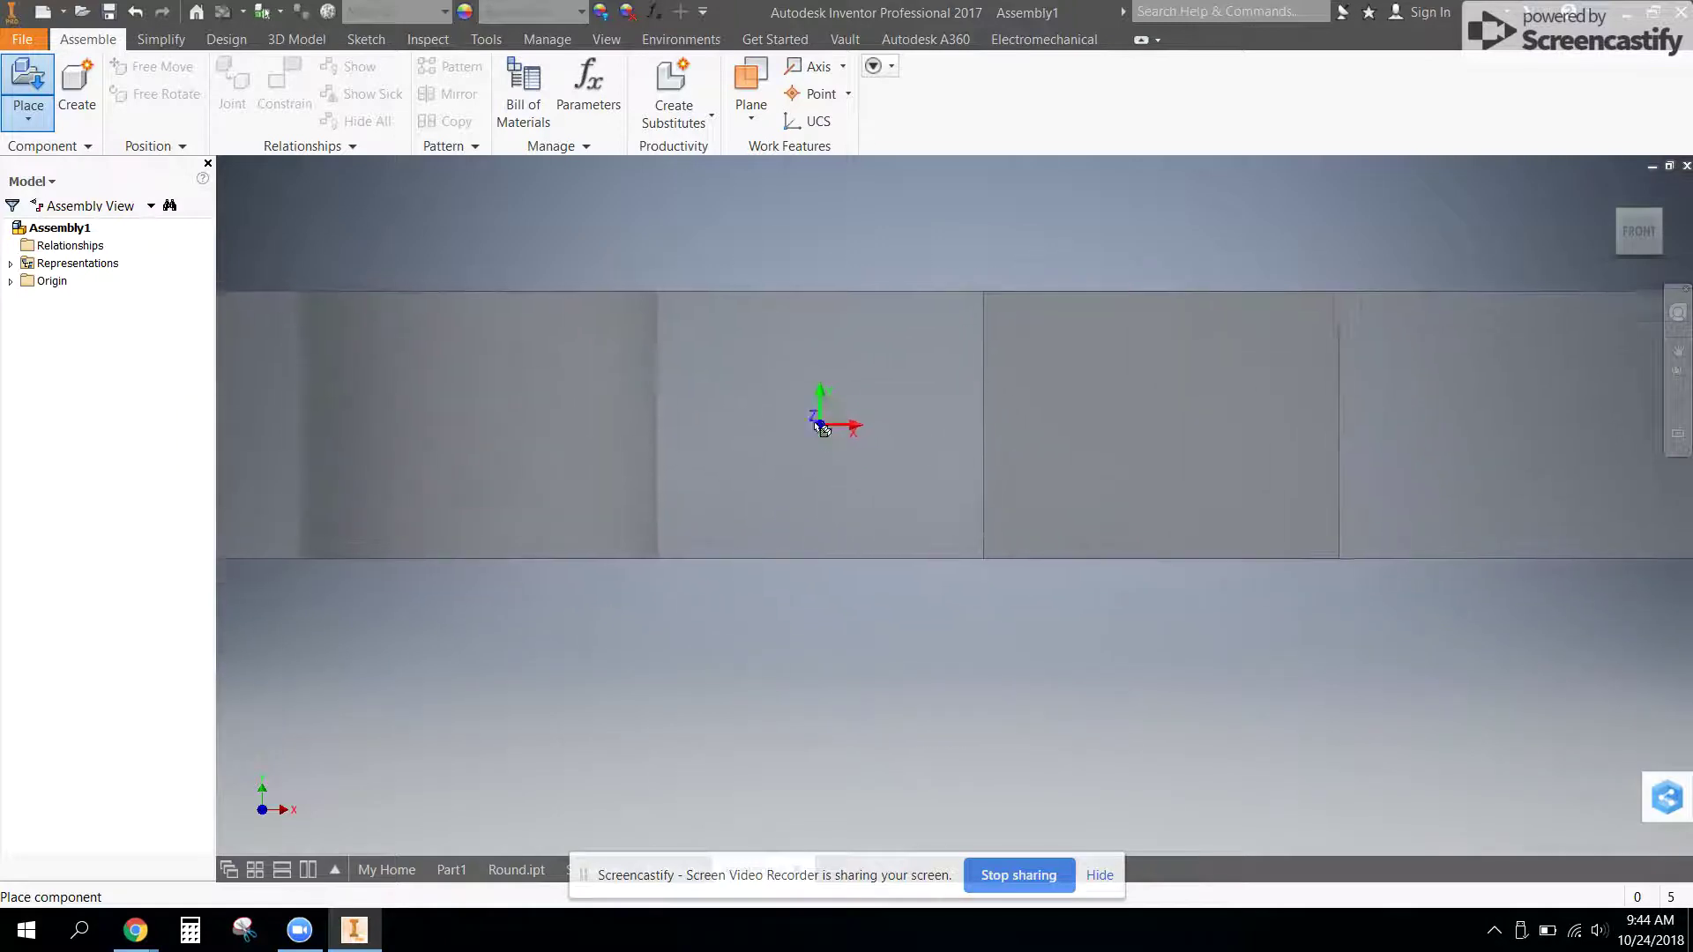
pyautogui.rightClick(812, 422)
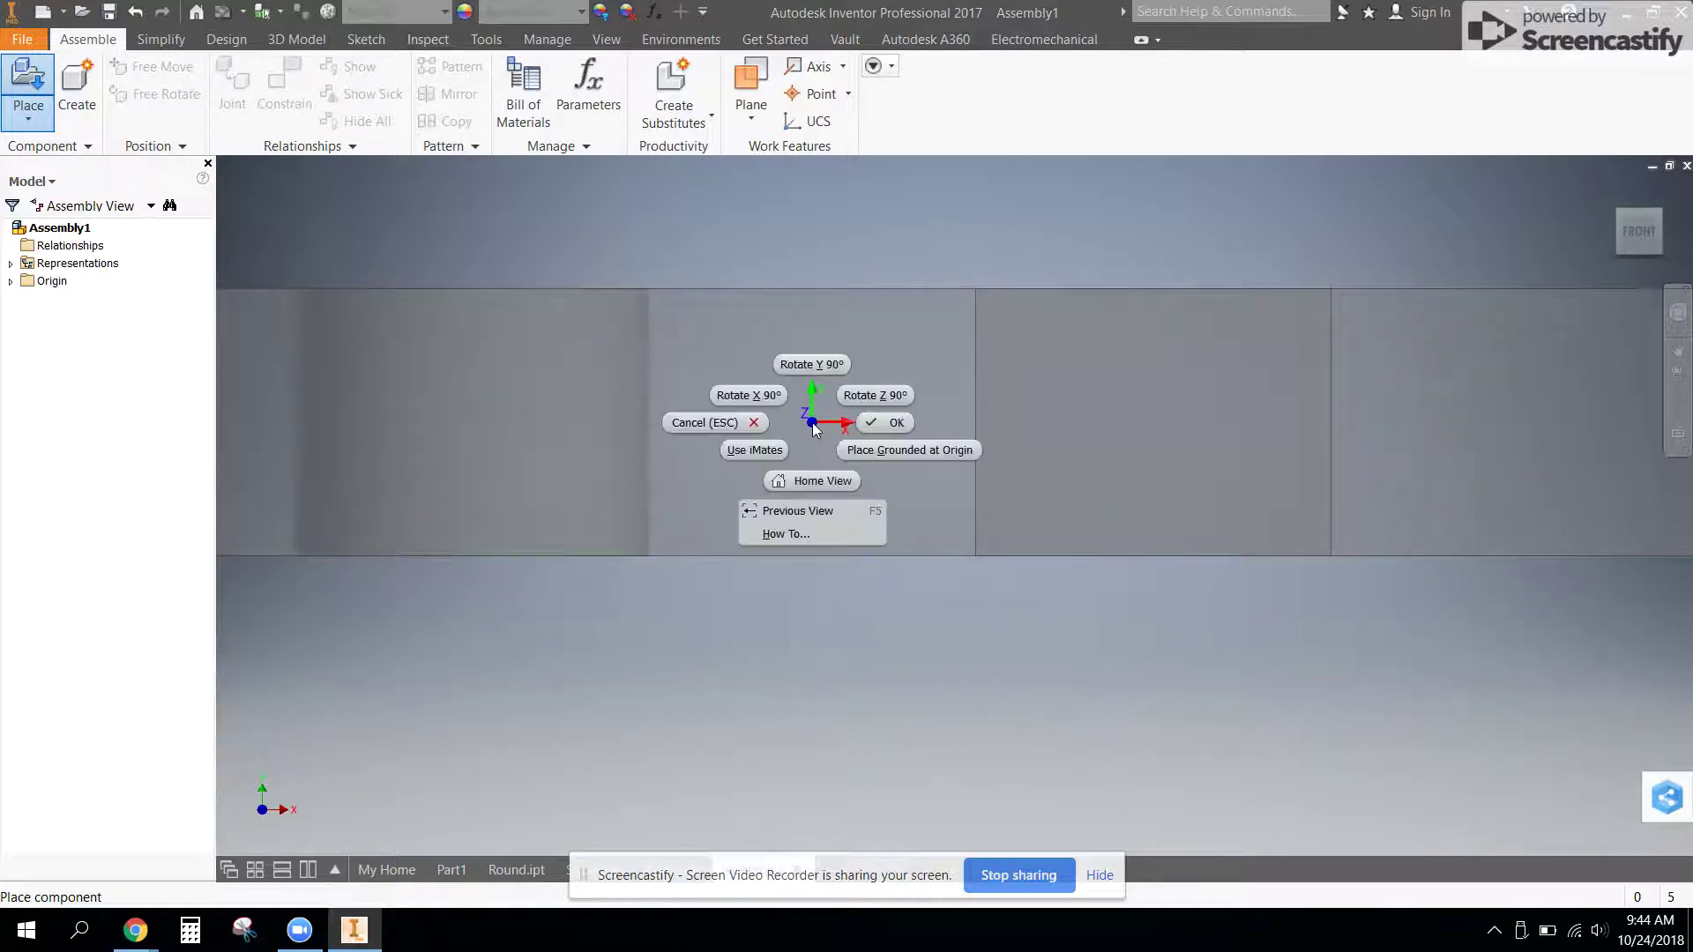
pyautogui.click(893, 452)
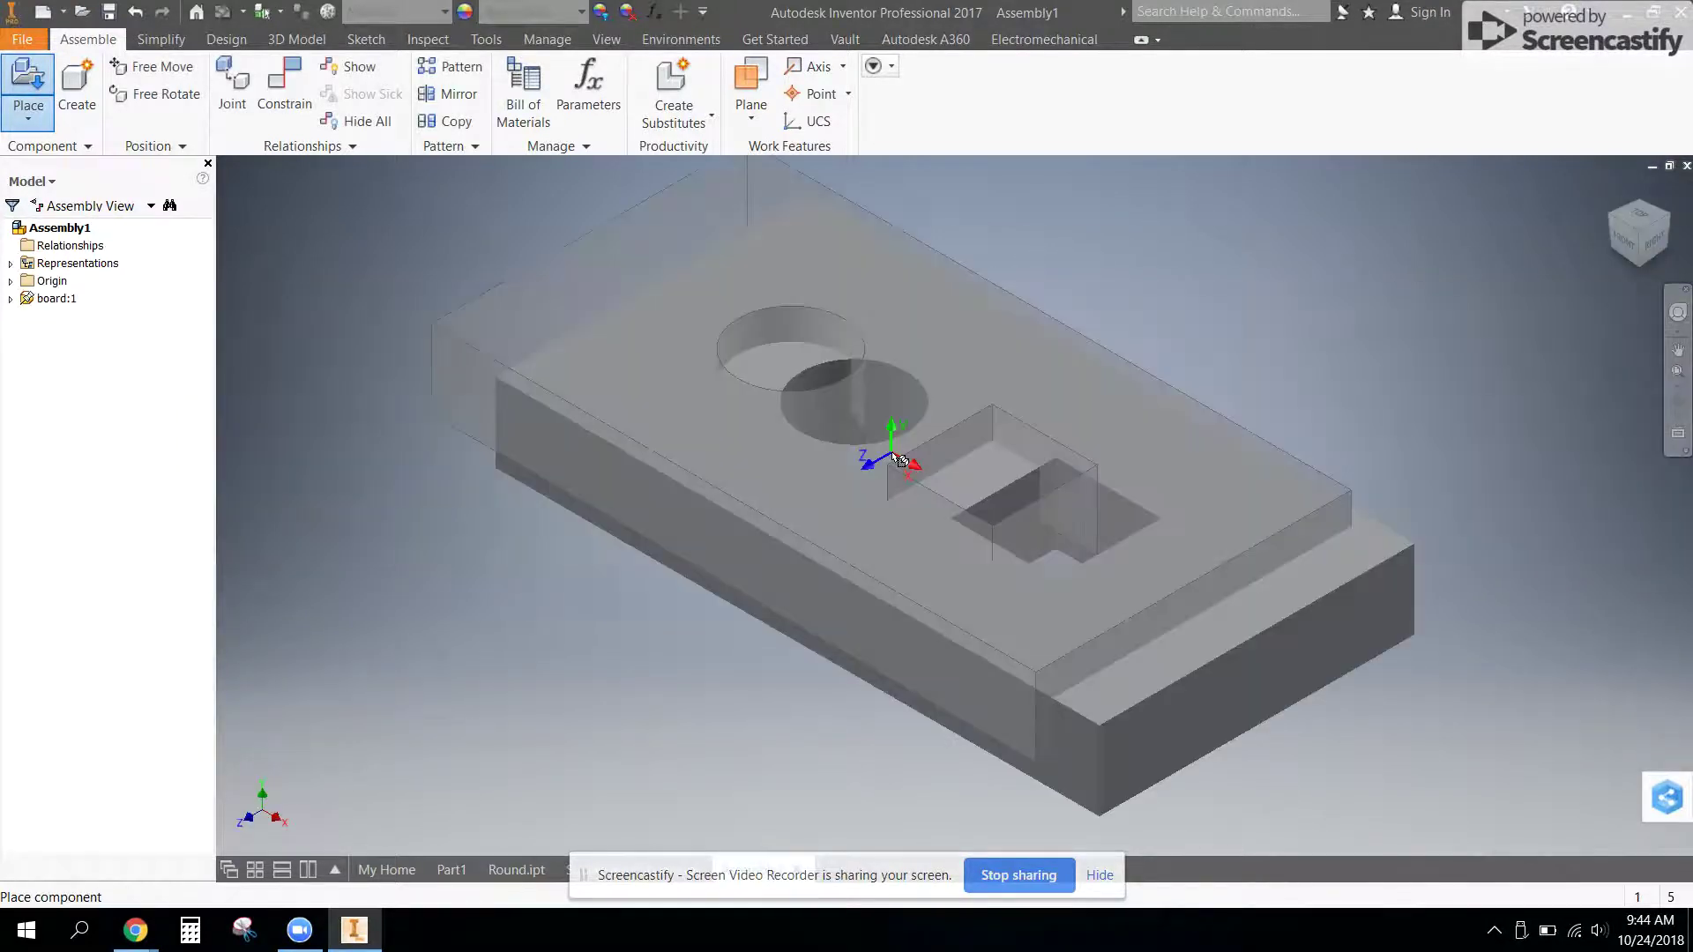
# - Fit the board in view and drop a Round cylinder peg to its left
pyautogui.click(11, 281)
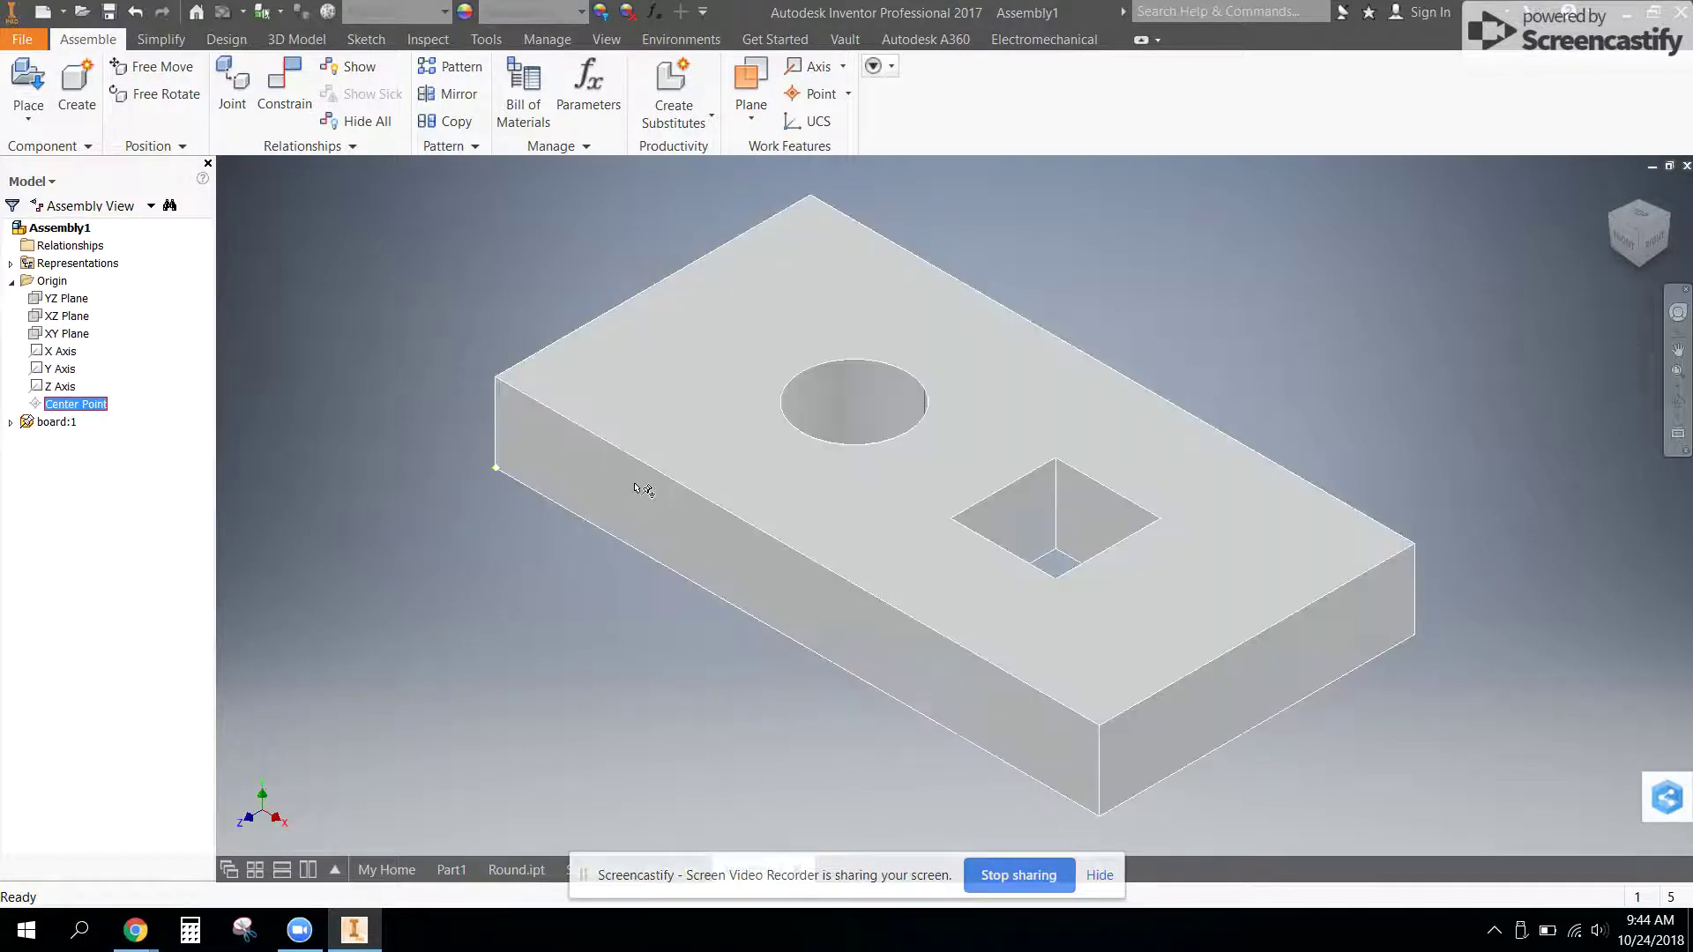
pyautogui.click(856, 476)
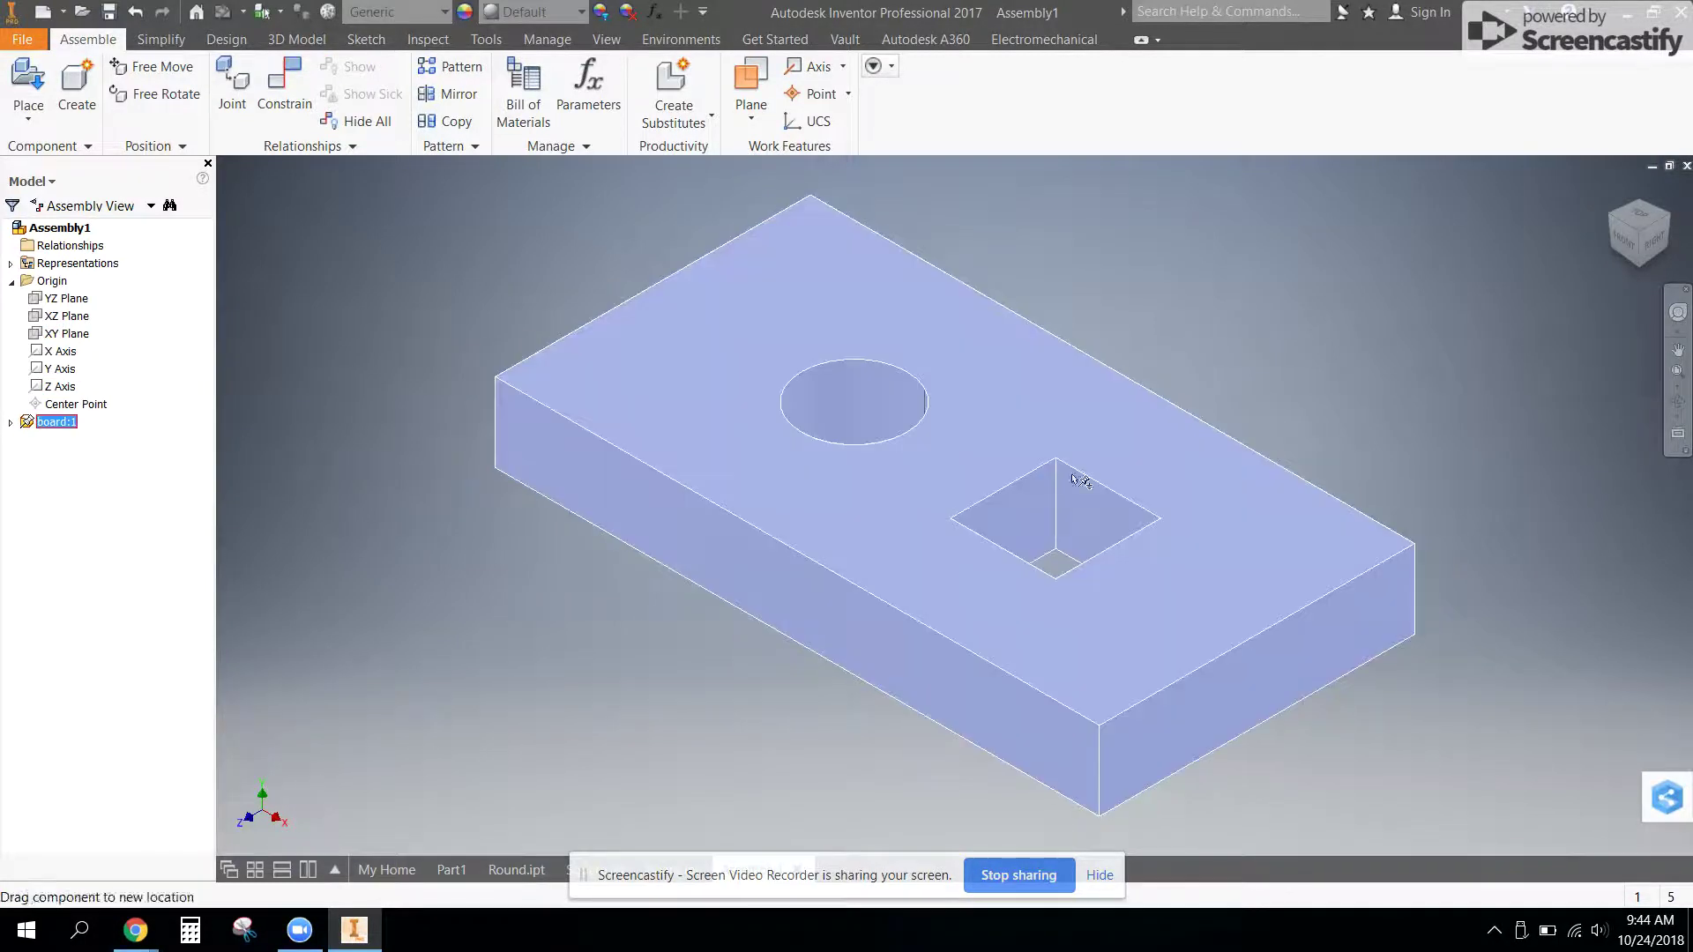
pyautogui.press('F6')
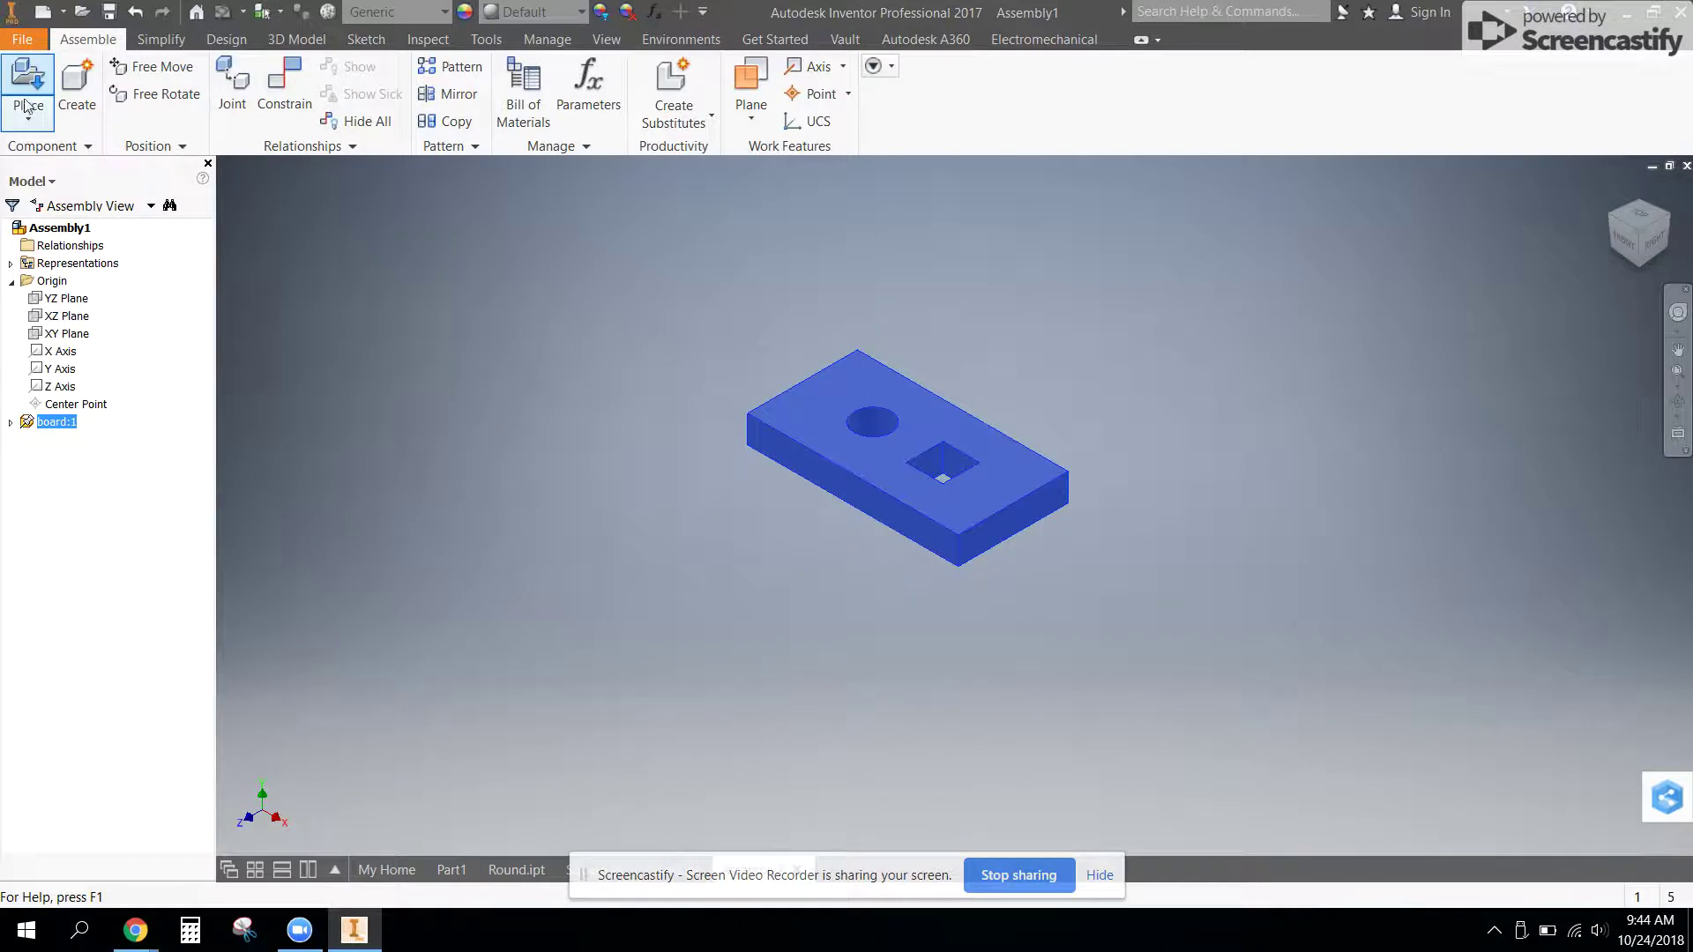
pyautogui.click(28, 84)
pyautogui.click(809, 386)
pyautogui.click(1130, 710)
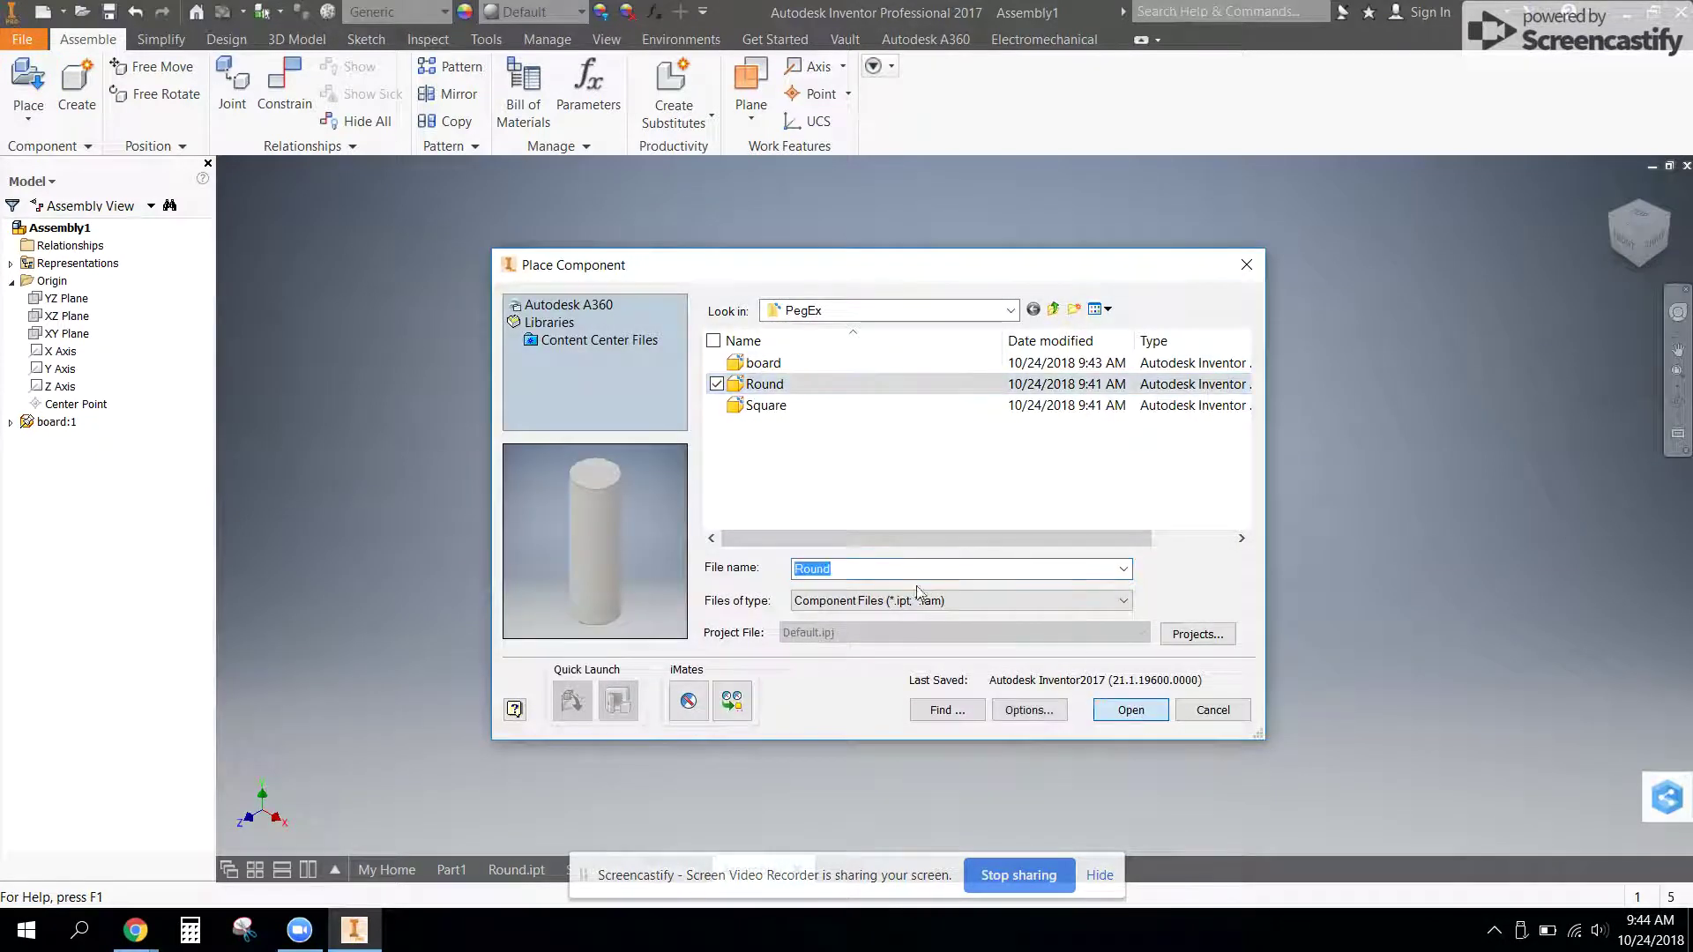
pyautogui.click(399, 390)
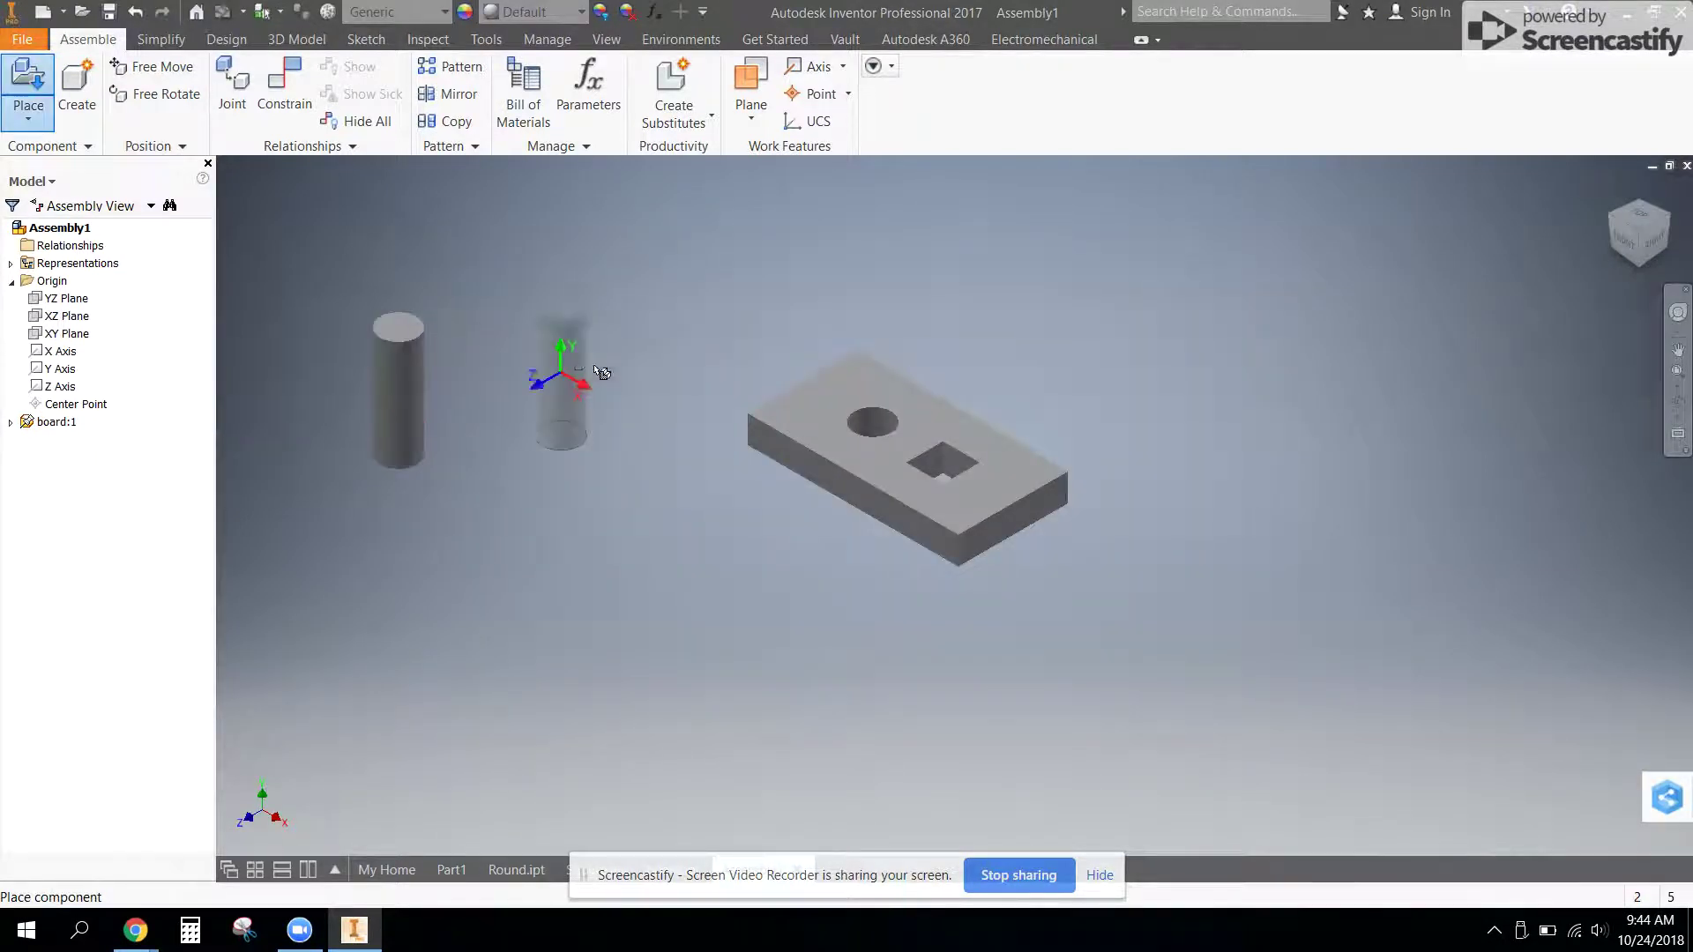
# - Place a Square block peg right of the board and keep the pegs beside it
pyautogui.click(29, 84)
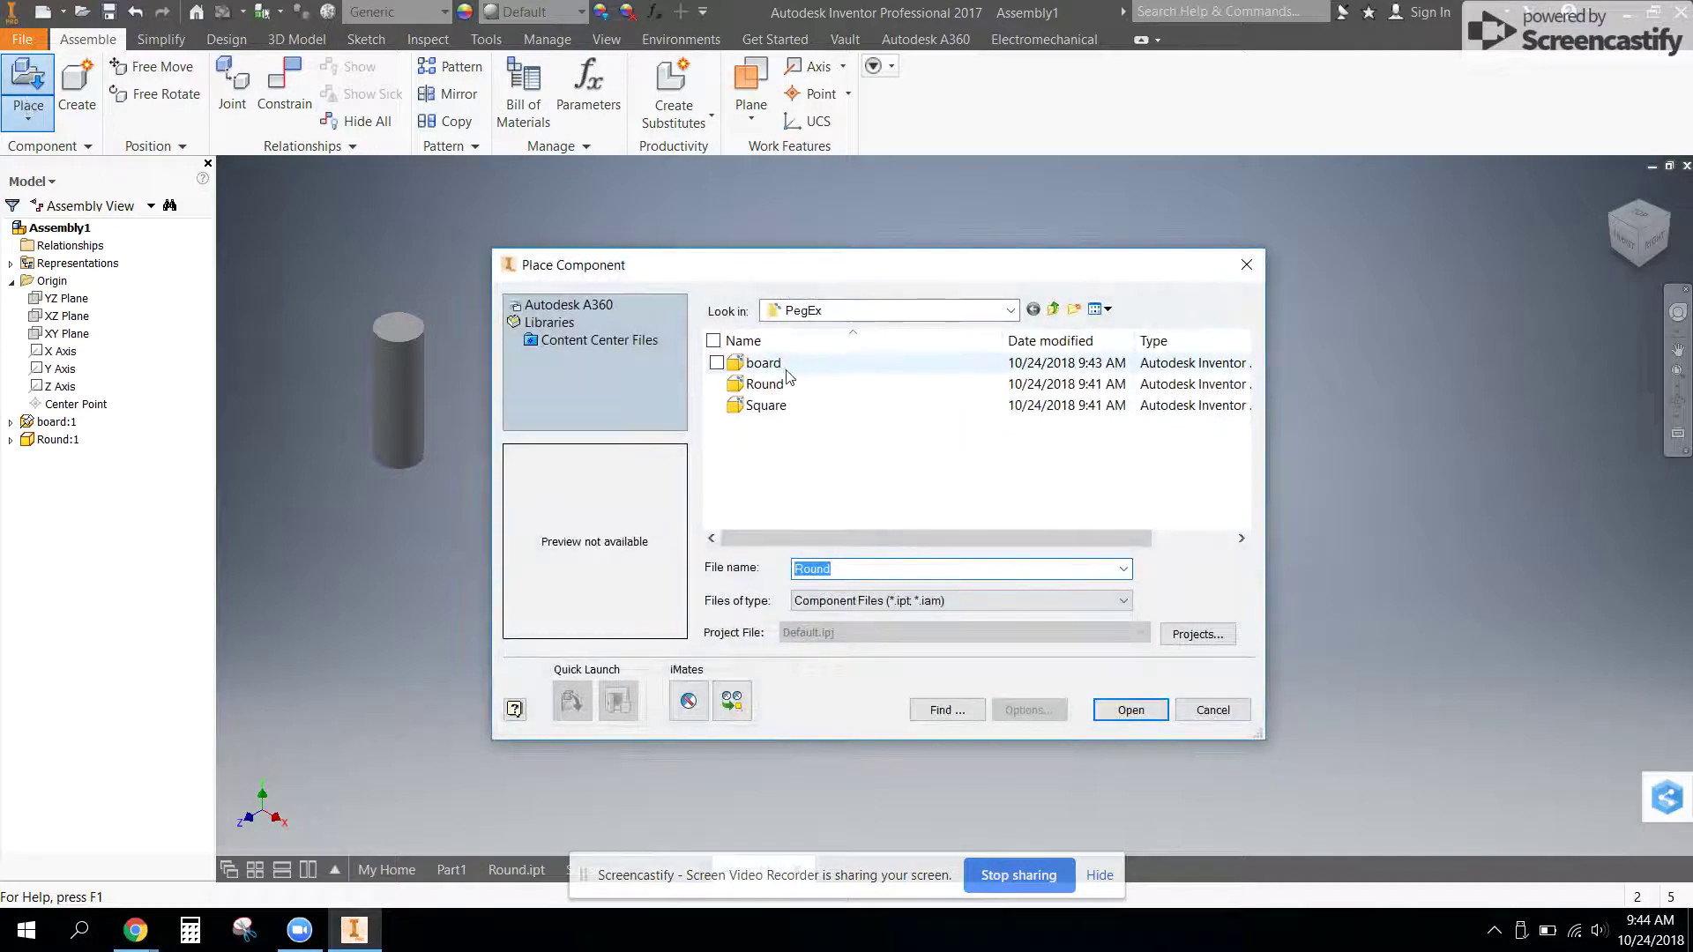
pyautogui.click(765, 407)
pyautogui.click(1150, 716)
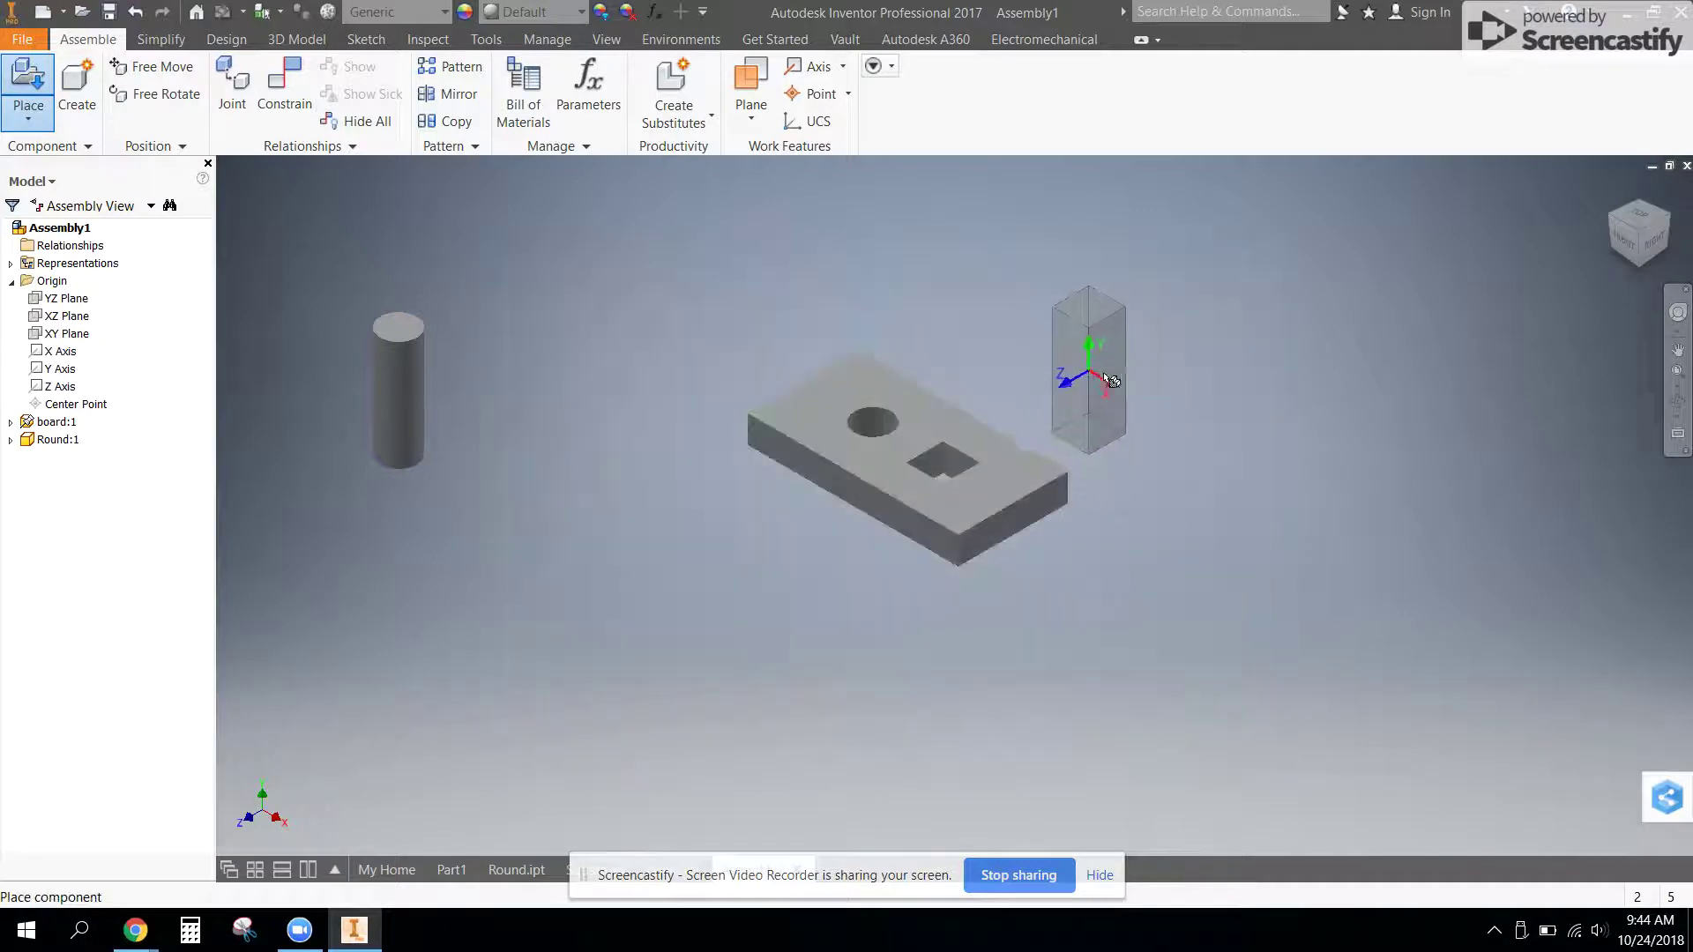
pyautogui.click(1138, 436)
pyautogui.press('Escape')
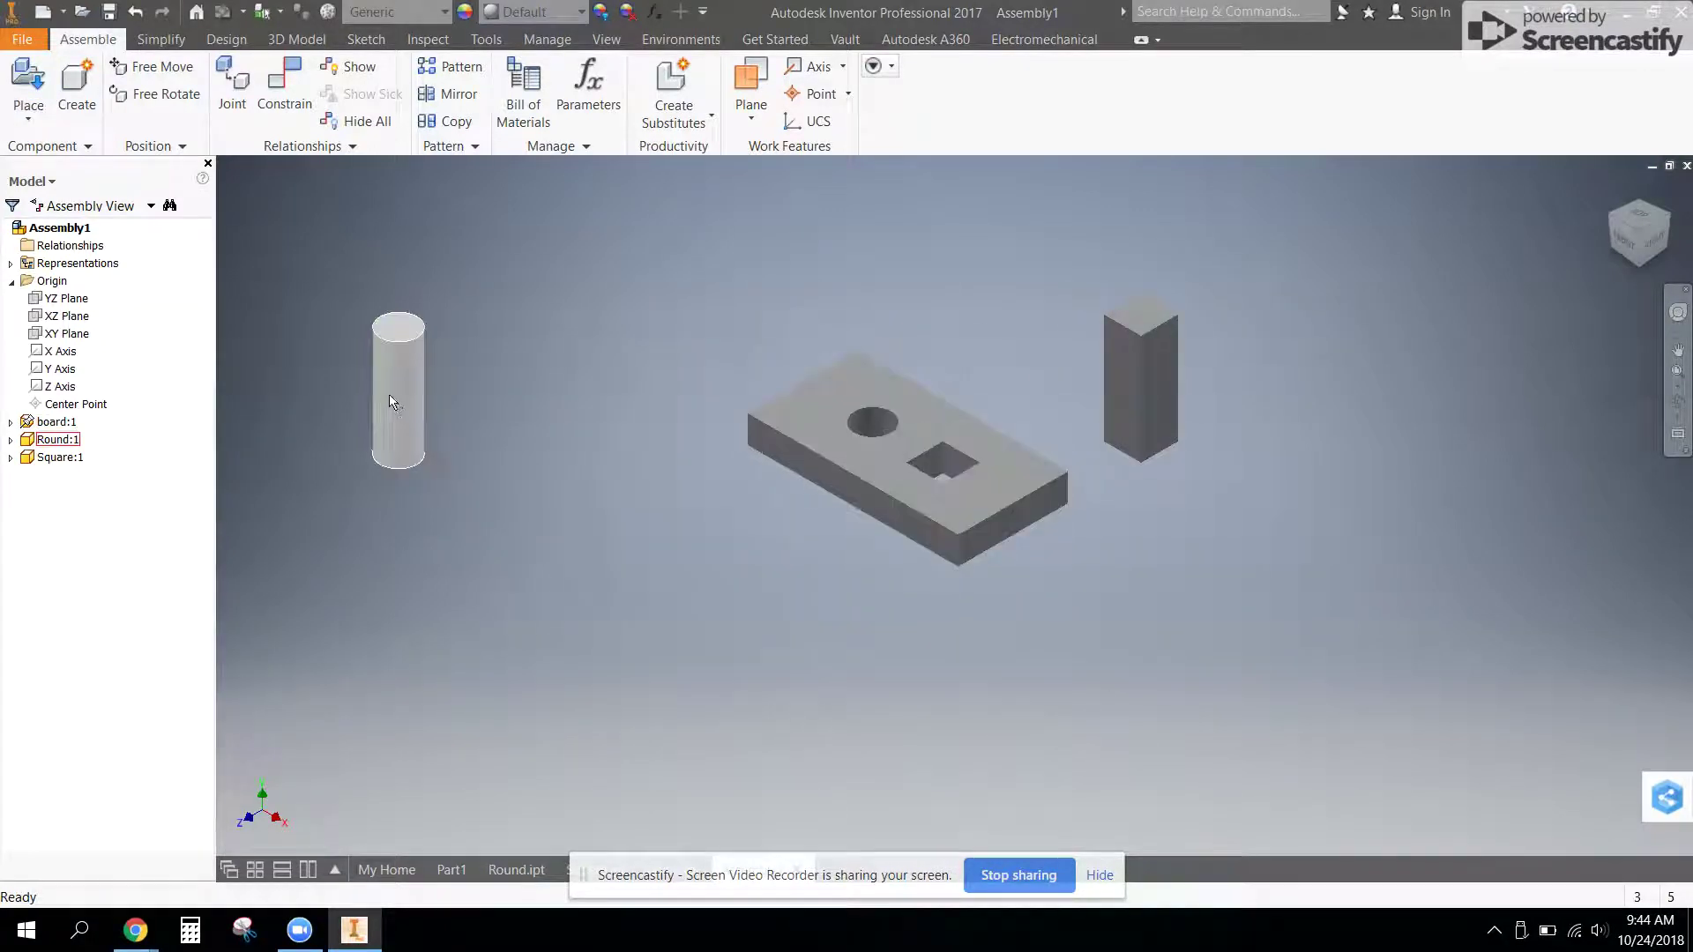
pyautogui.moveTo(389, 394); pyautogui.dragTo(646, 357)
pyautogui.moveTo(1147, 373); pyautogui.dragTo(1162, 362)
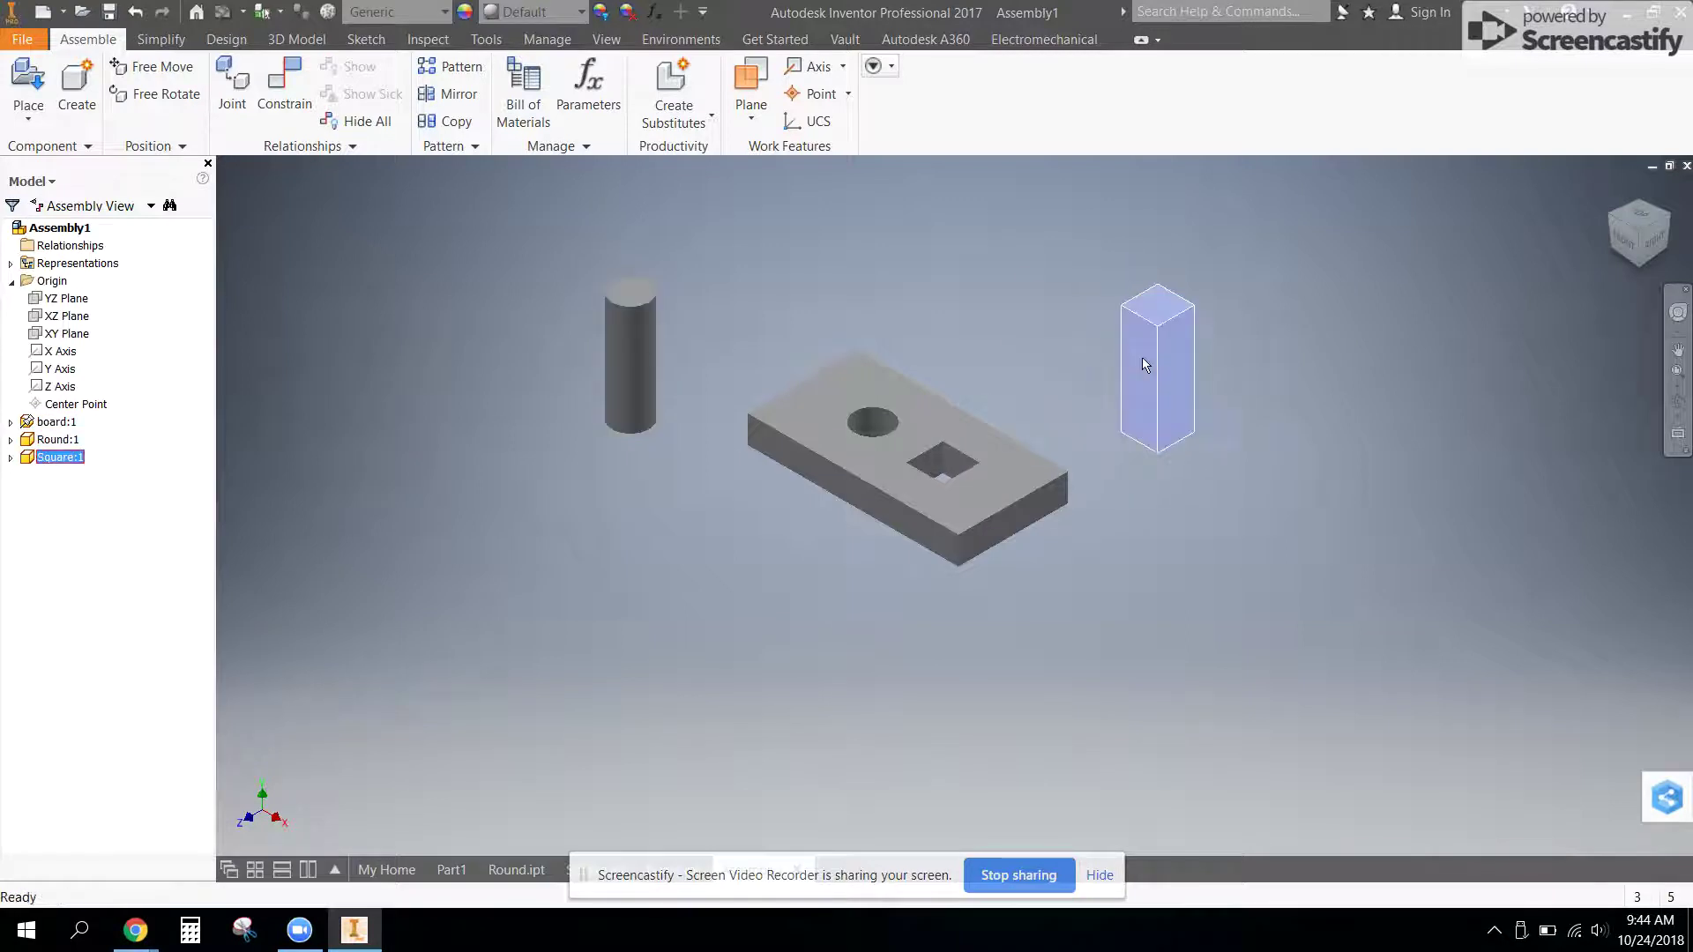
pyautogui.click(1141, 357)
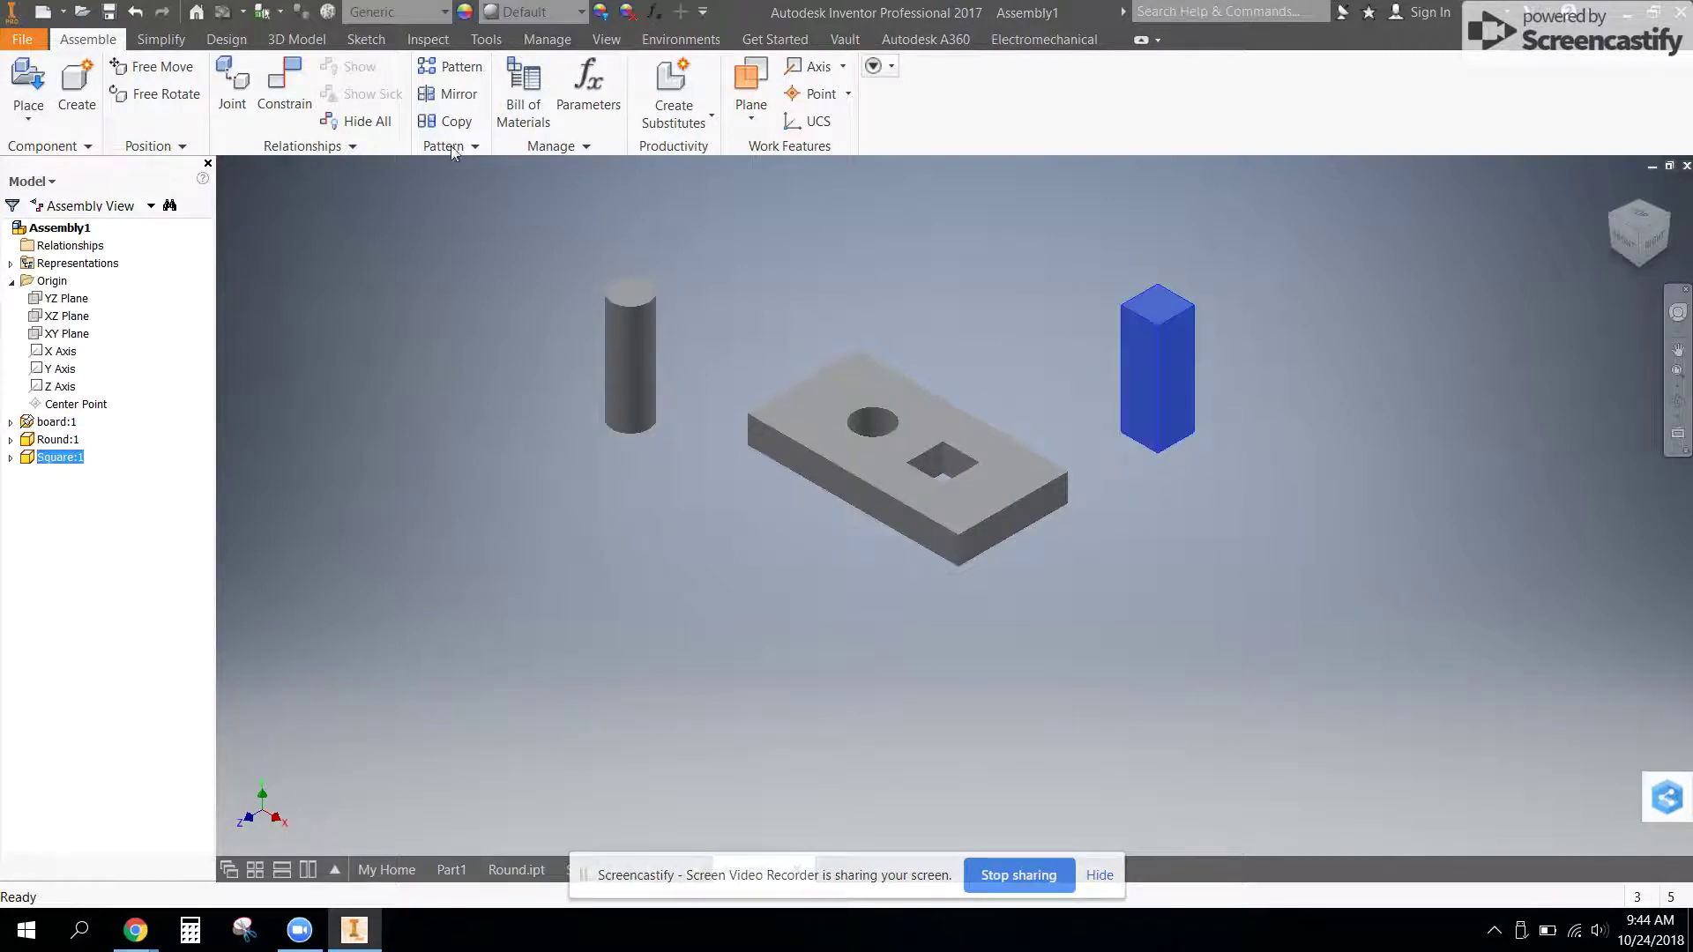
# - Mate the Round cylinder's axis to the board's round hole axis
pyautogui.click(289, 74)
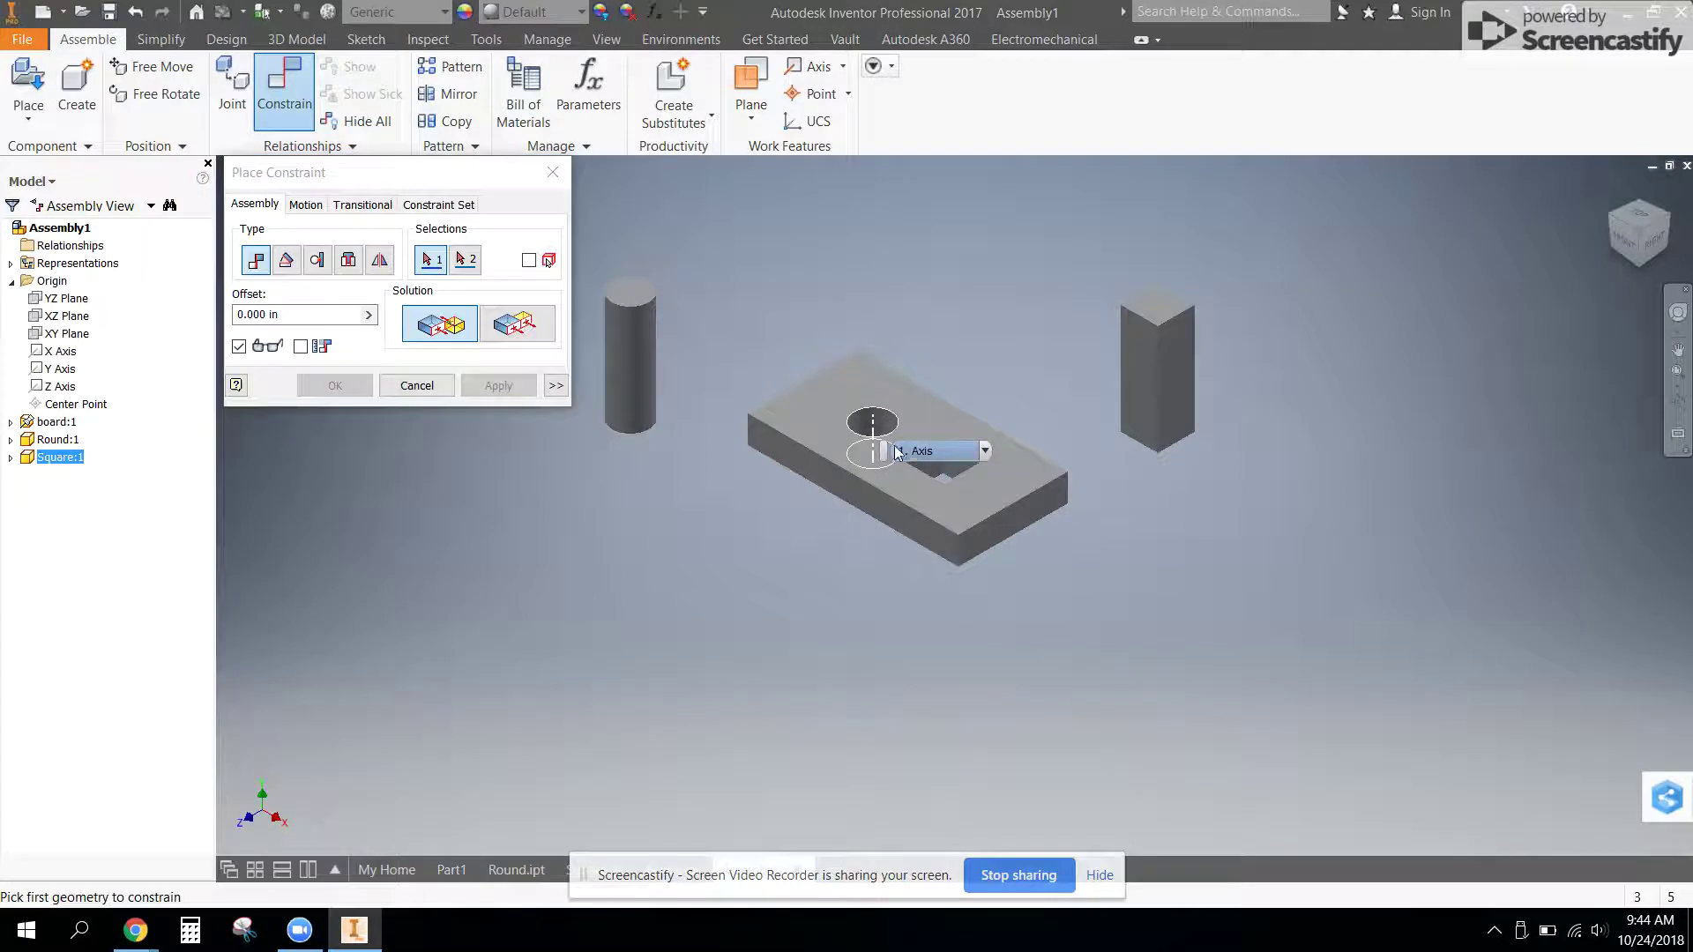
pyautogui.click(633, 375)
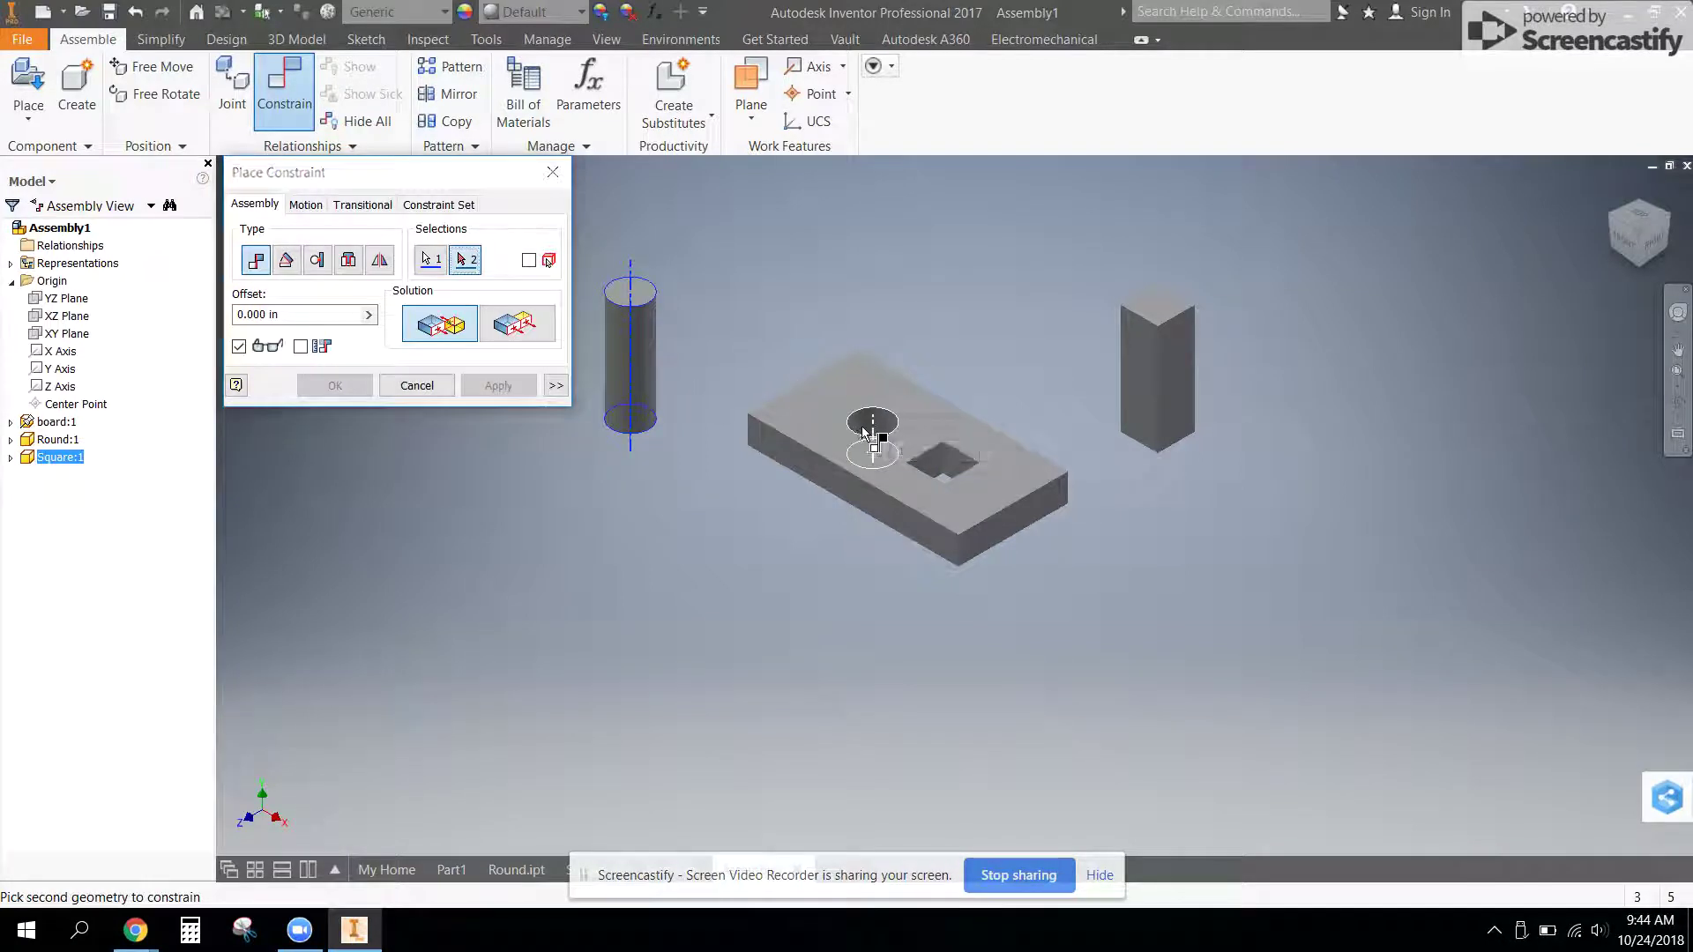
pyautogui.click(897, 415)
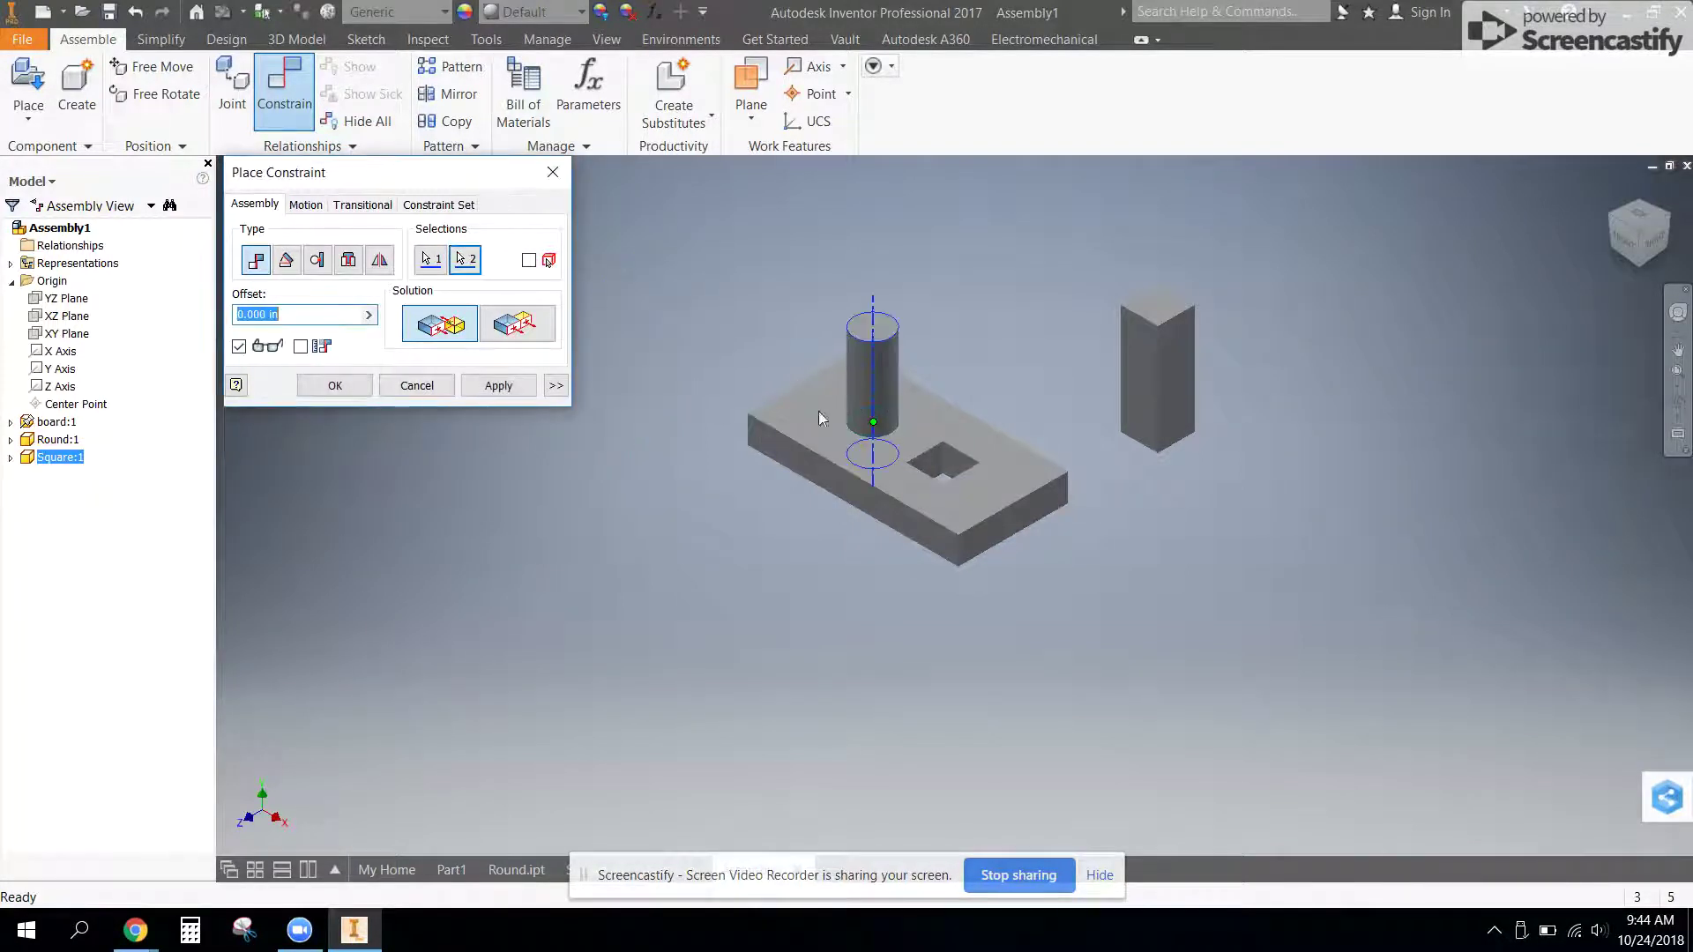
pyautogui.click(497, 384)
pyautogui.click(429, 386)
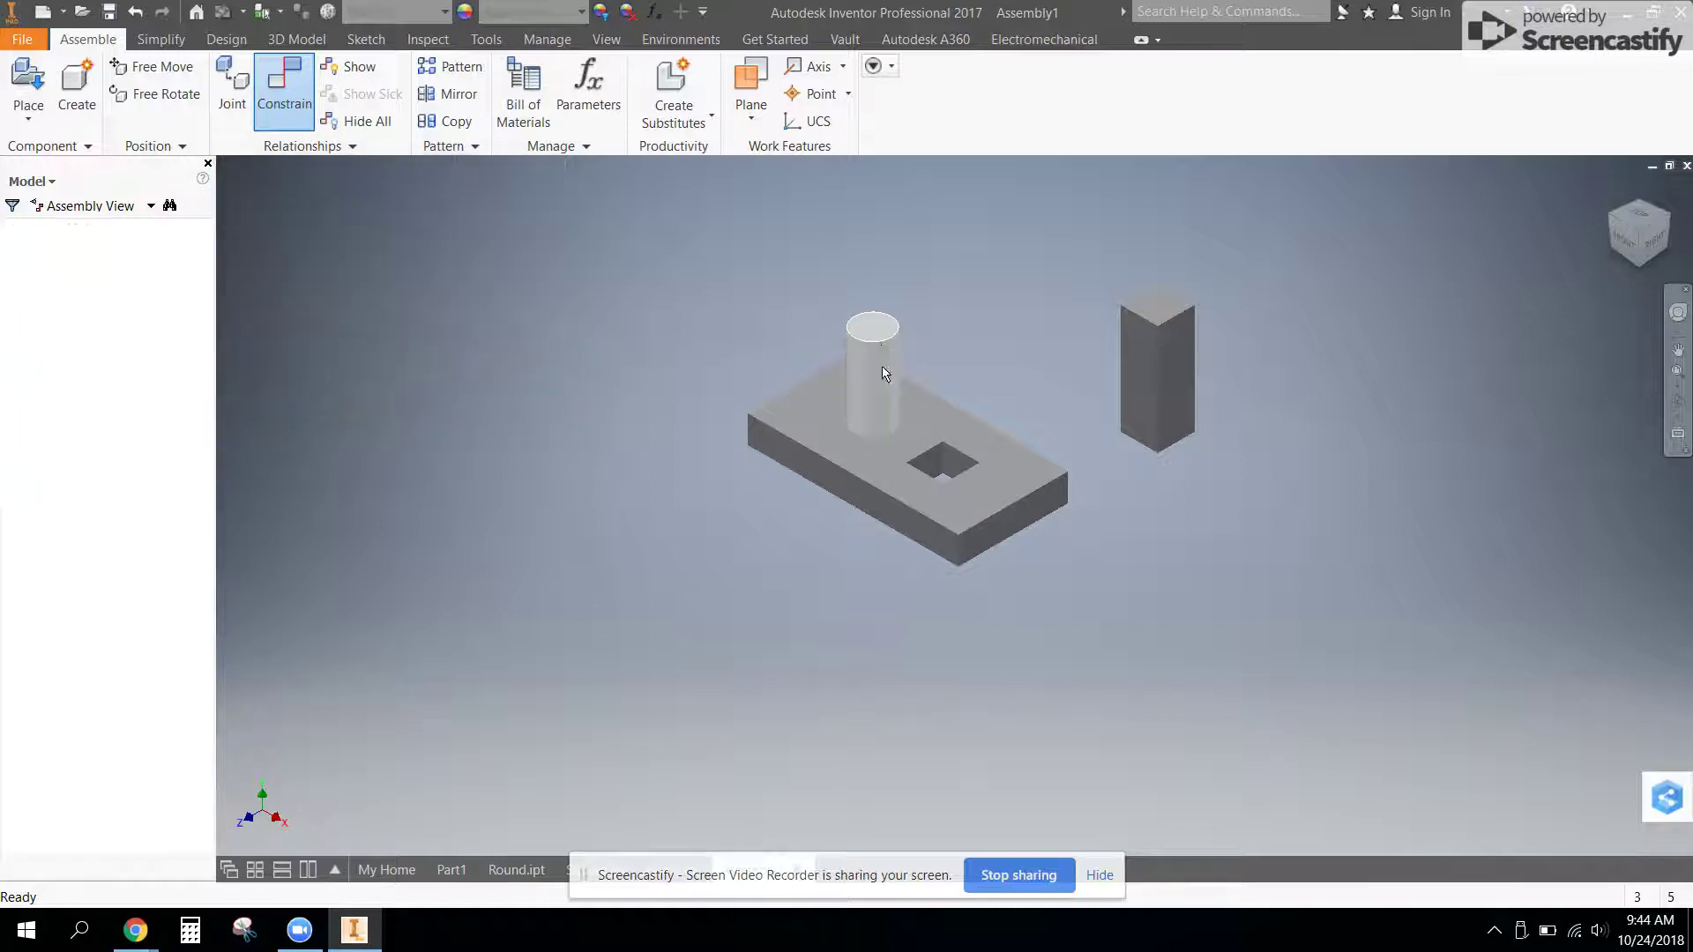
pyautogui.moveTo(873, 348); pyautogui.dragTo(975, 391)
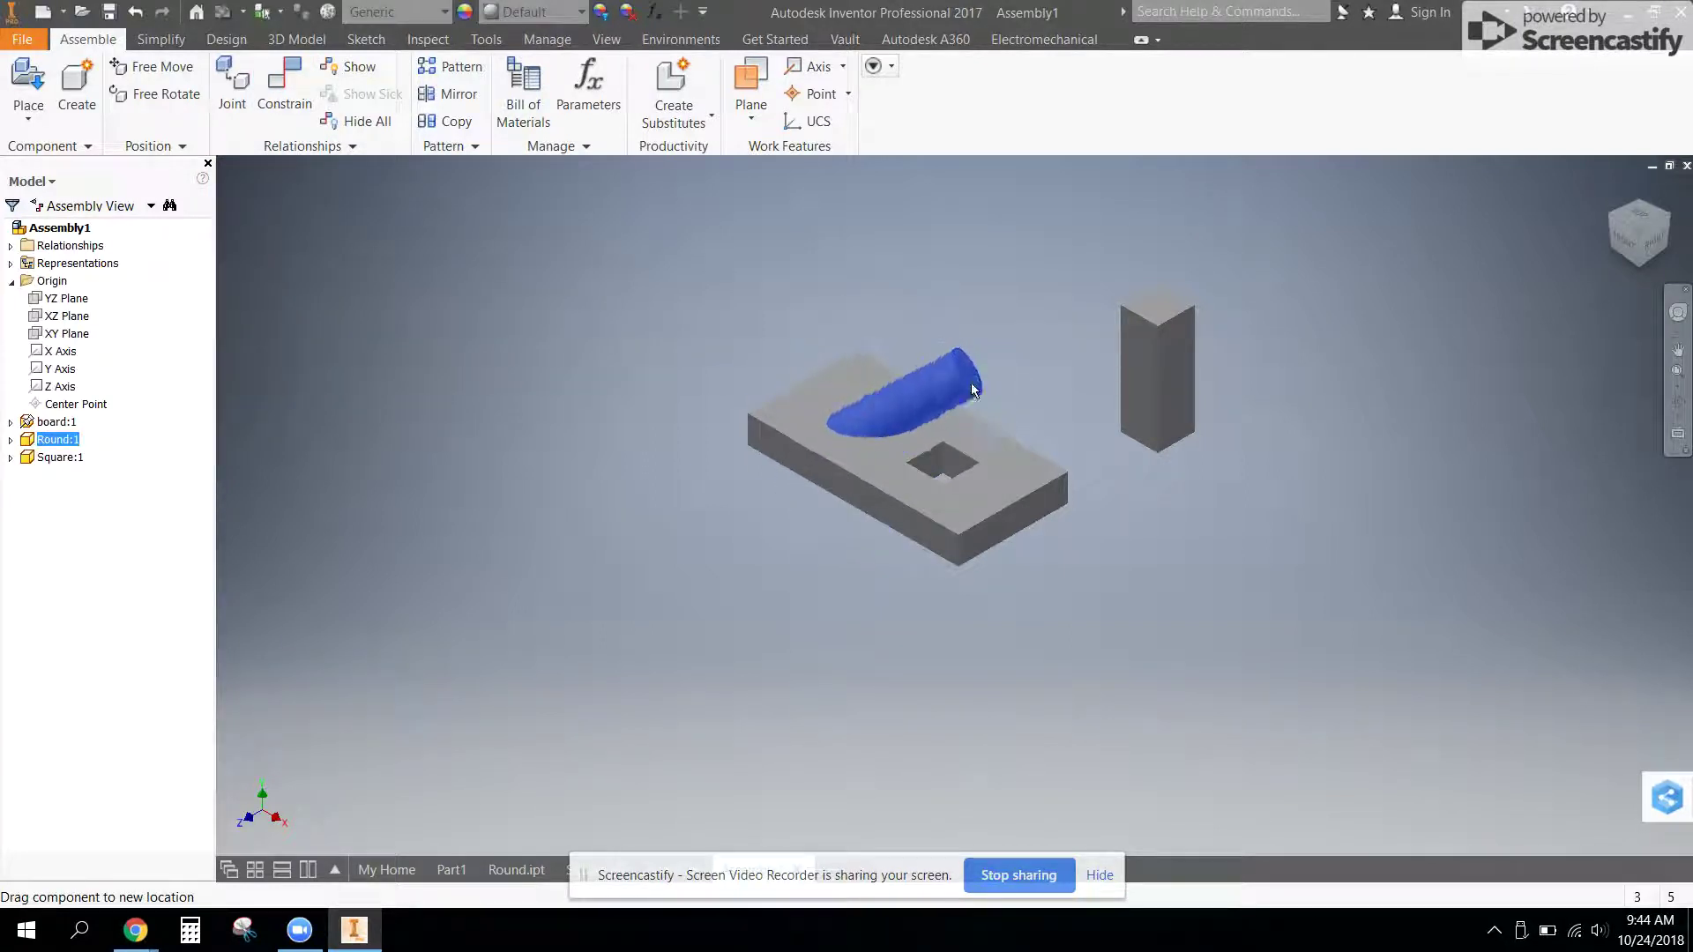
# - Delete Mate:1 under Round:1 in the browser and pull the freed cylinder off the board
pyautogui.moveTo(903, 432); pyautogui.dragTo(829, 298)
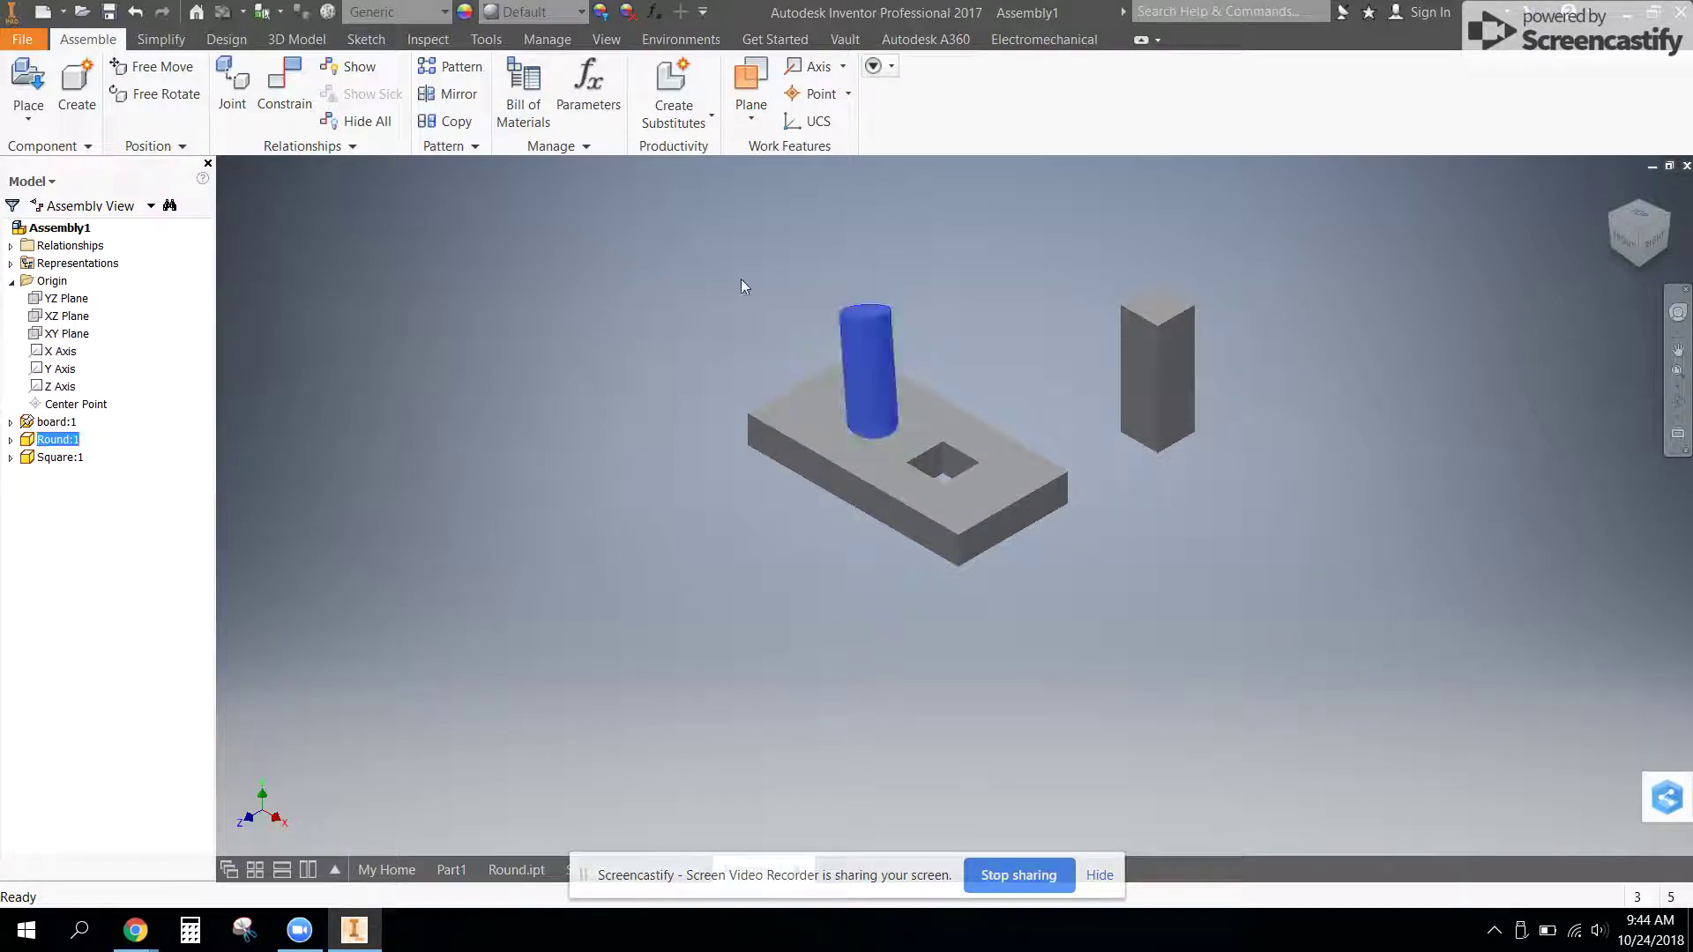
pyautogui.click(10, 440)
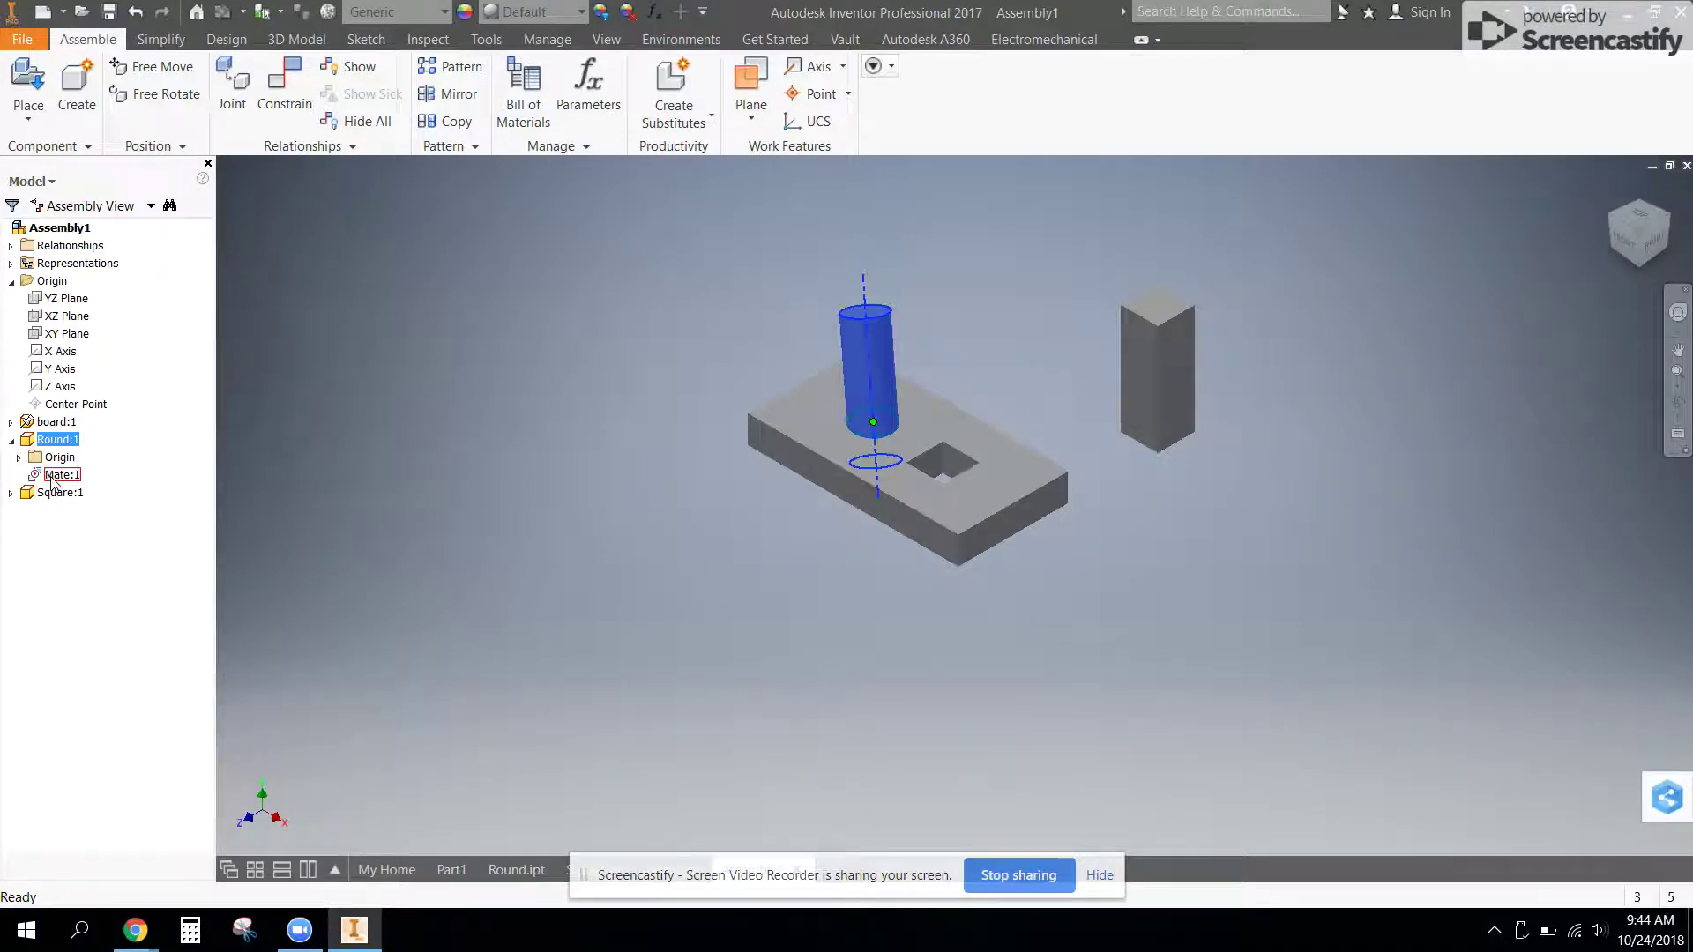
pyautogui.click(53, 477)
pyautogui.rightClick(53, 479)
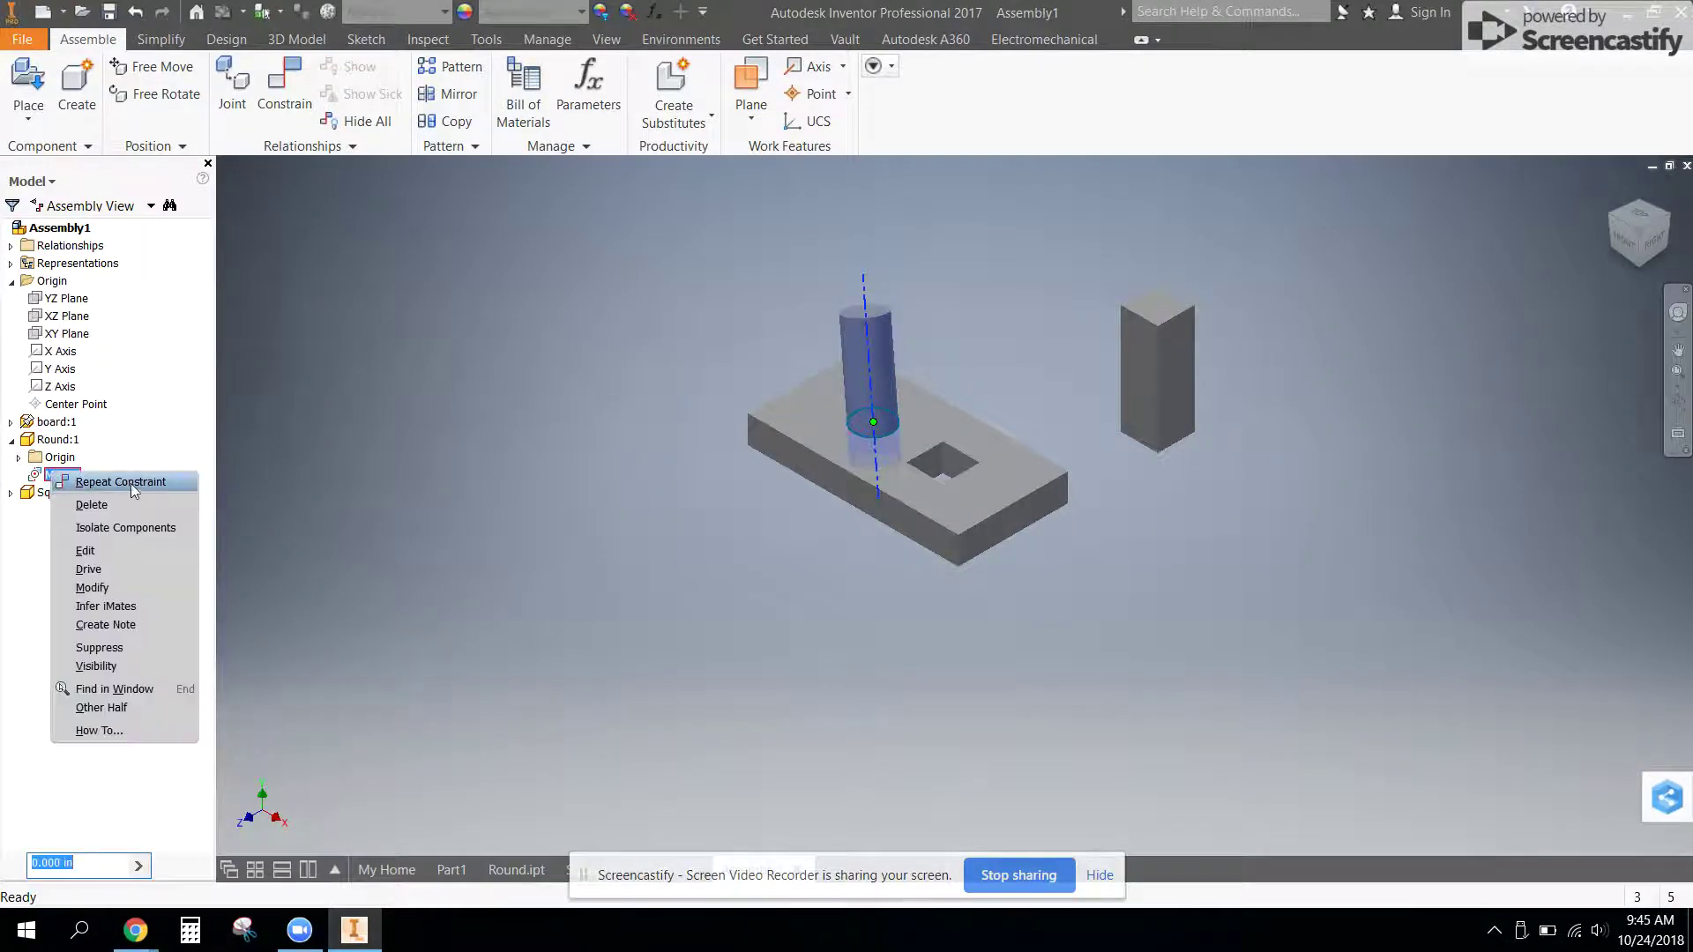
pyautogui.click(125, 515)
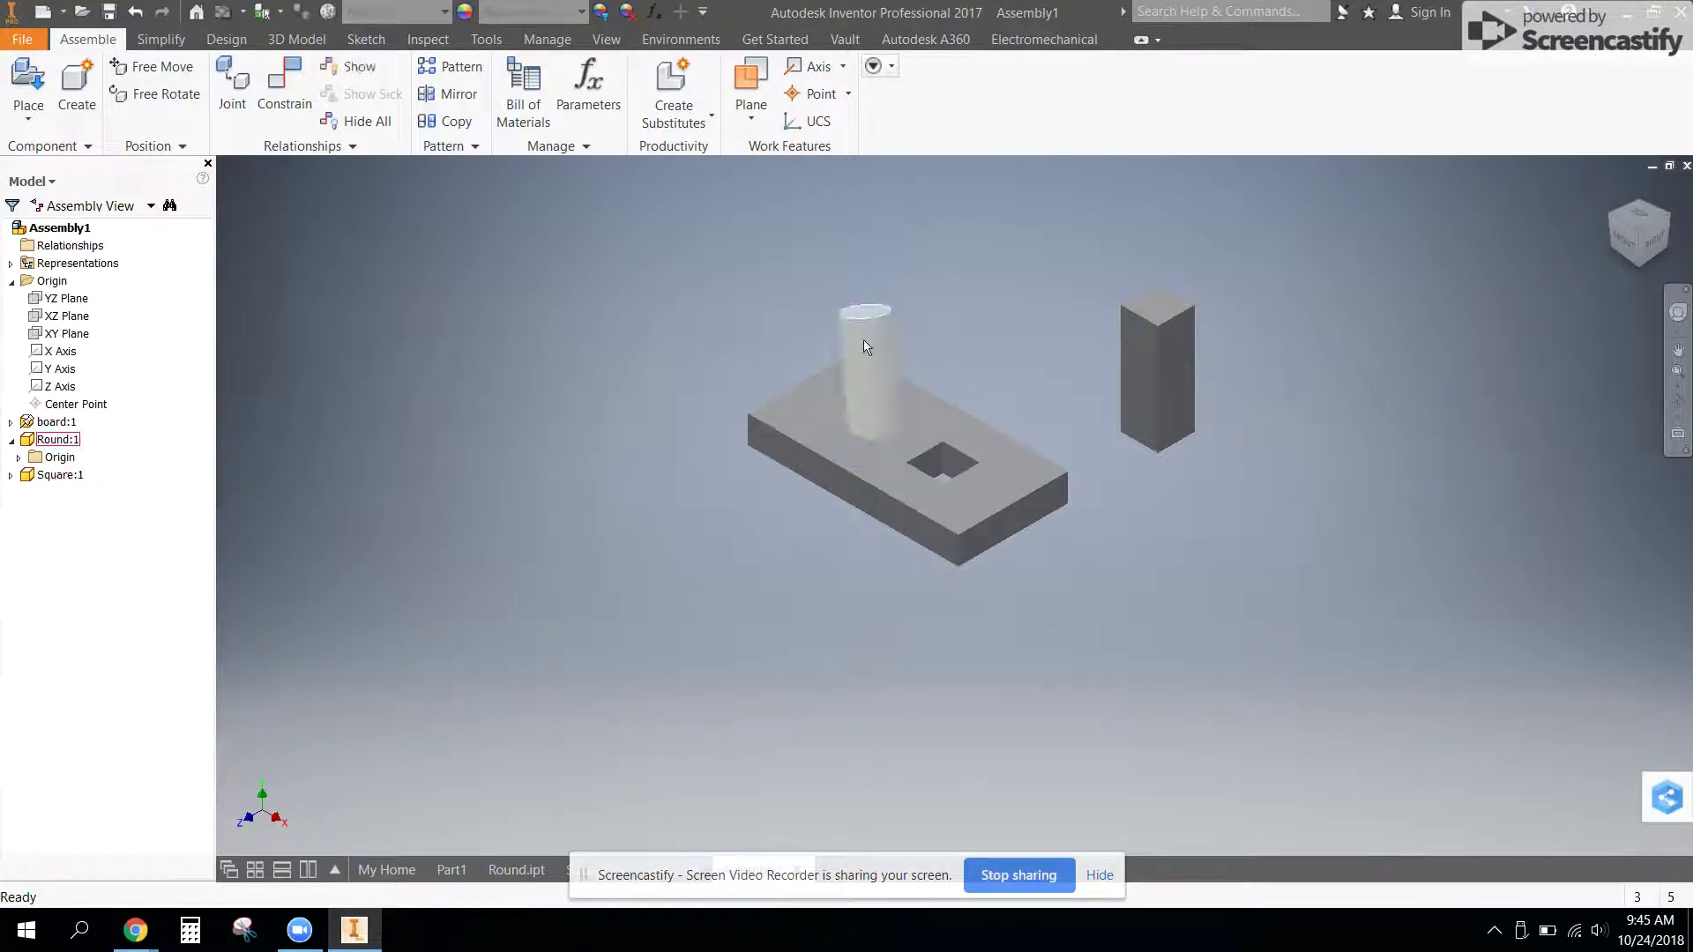
pyautogui.moveTo(865, 347); pyautogui.dragTo(748, 344)
# - Mate the cylinder's axis back to the board's round hole
pyautogui.click(284, 88)
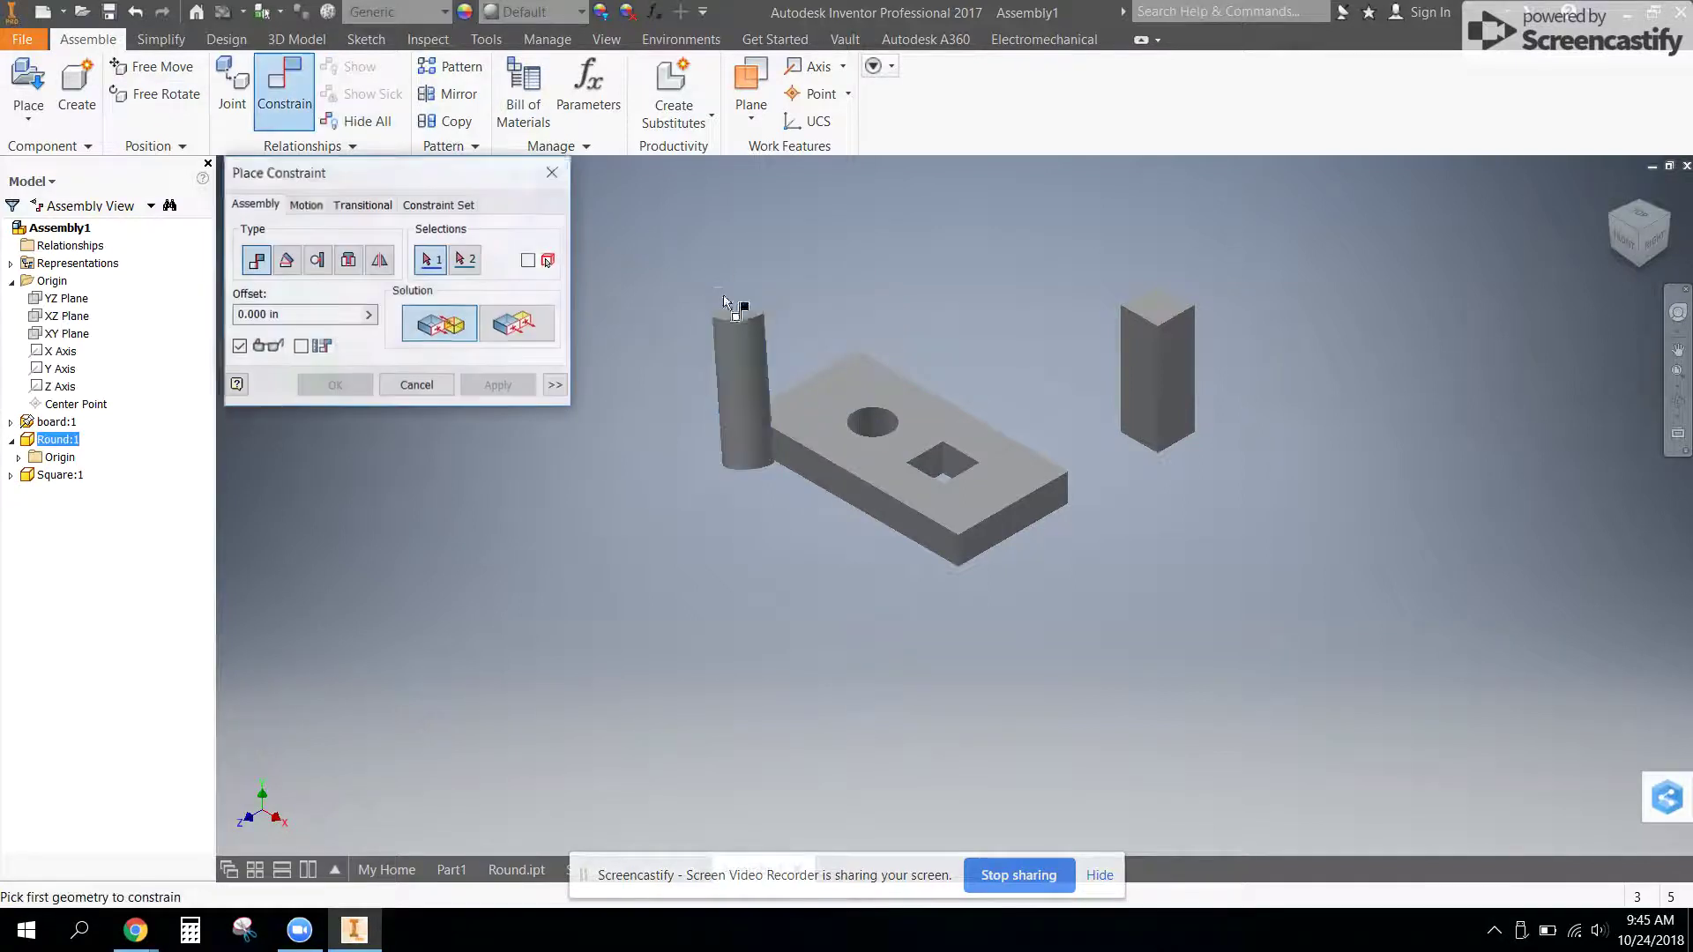
pyautogui.click(762, 339)
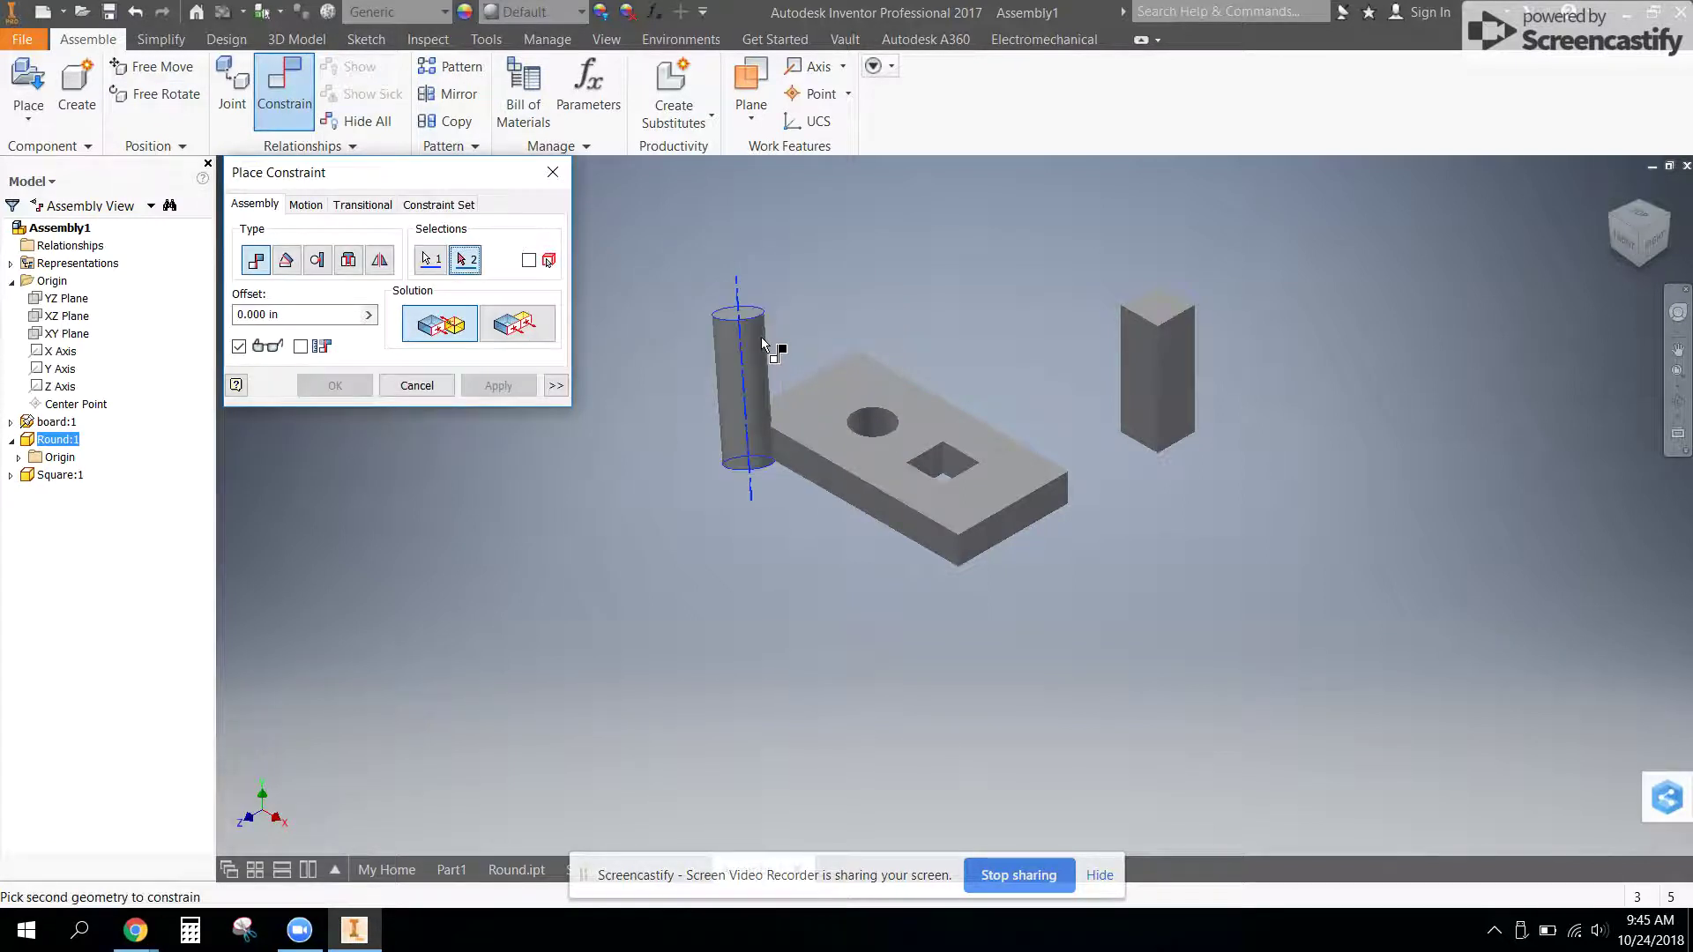
pyautogui.click(888, 427)
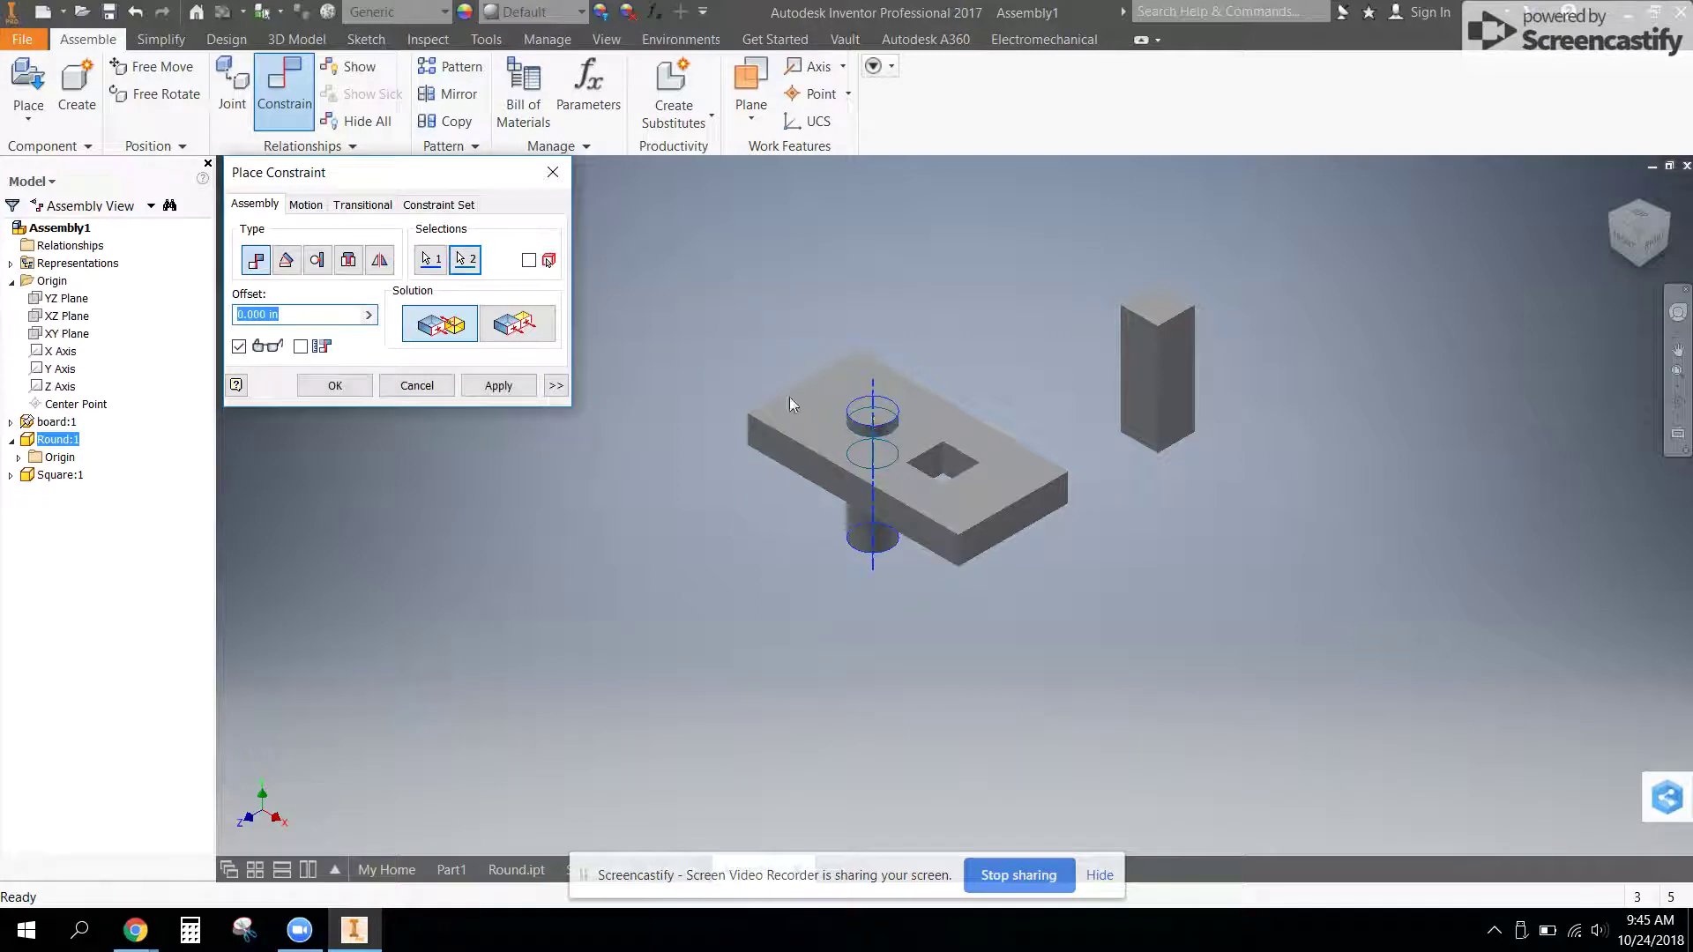
pyautogui.click(534, 395)
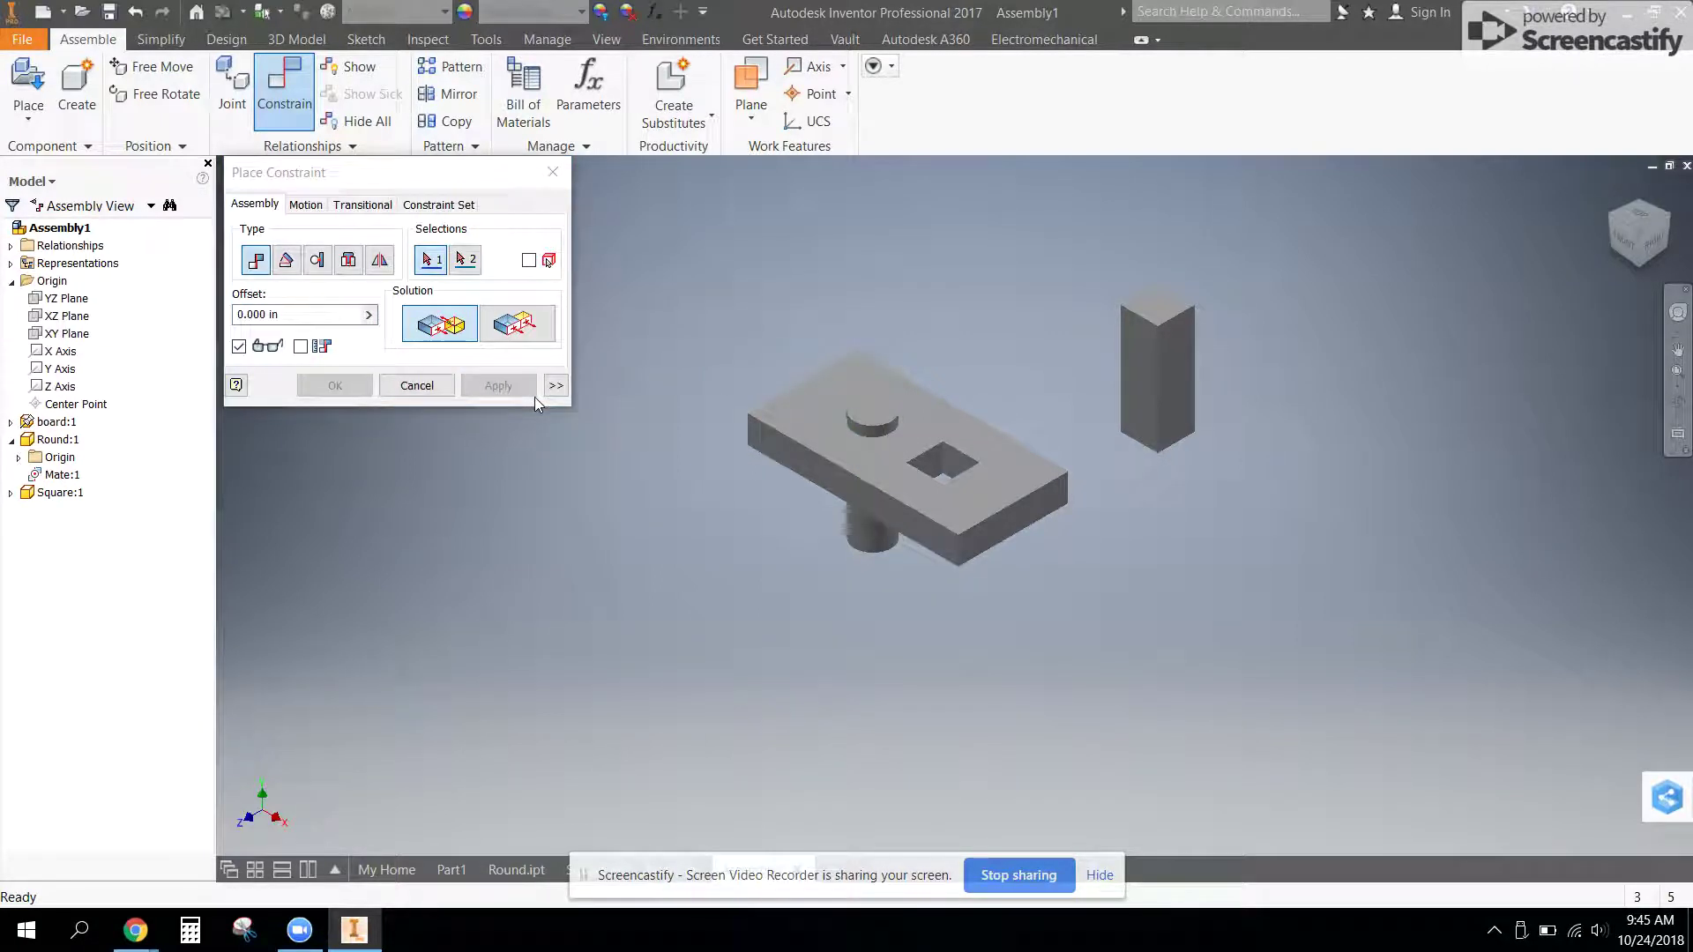
# - Mate the Square block's vertical edge to a square hole edge and pull the block up
pyautogui.click(1159, 357)
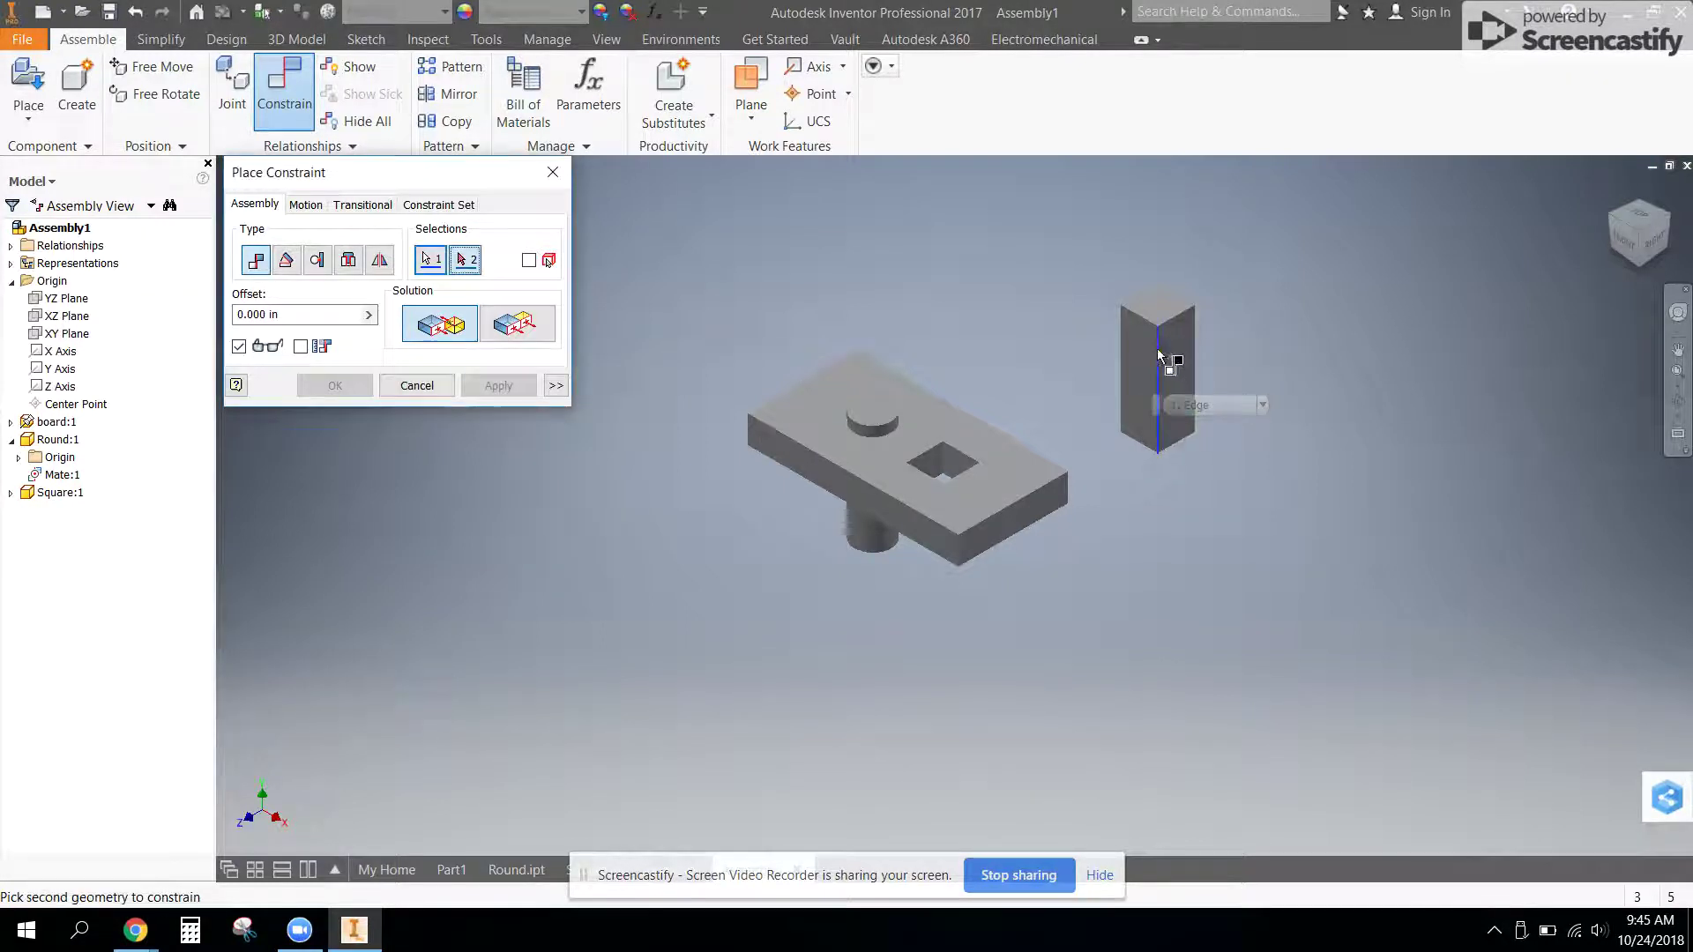
pyautogui.click(943, 458)
pyautogui.click(498, 385)
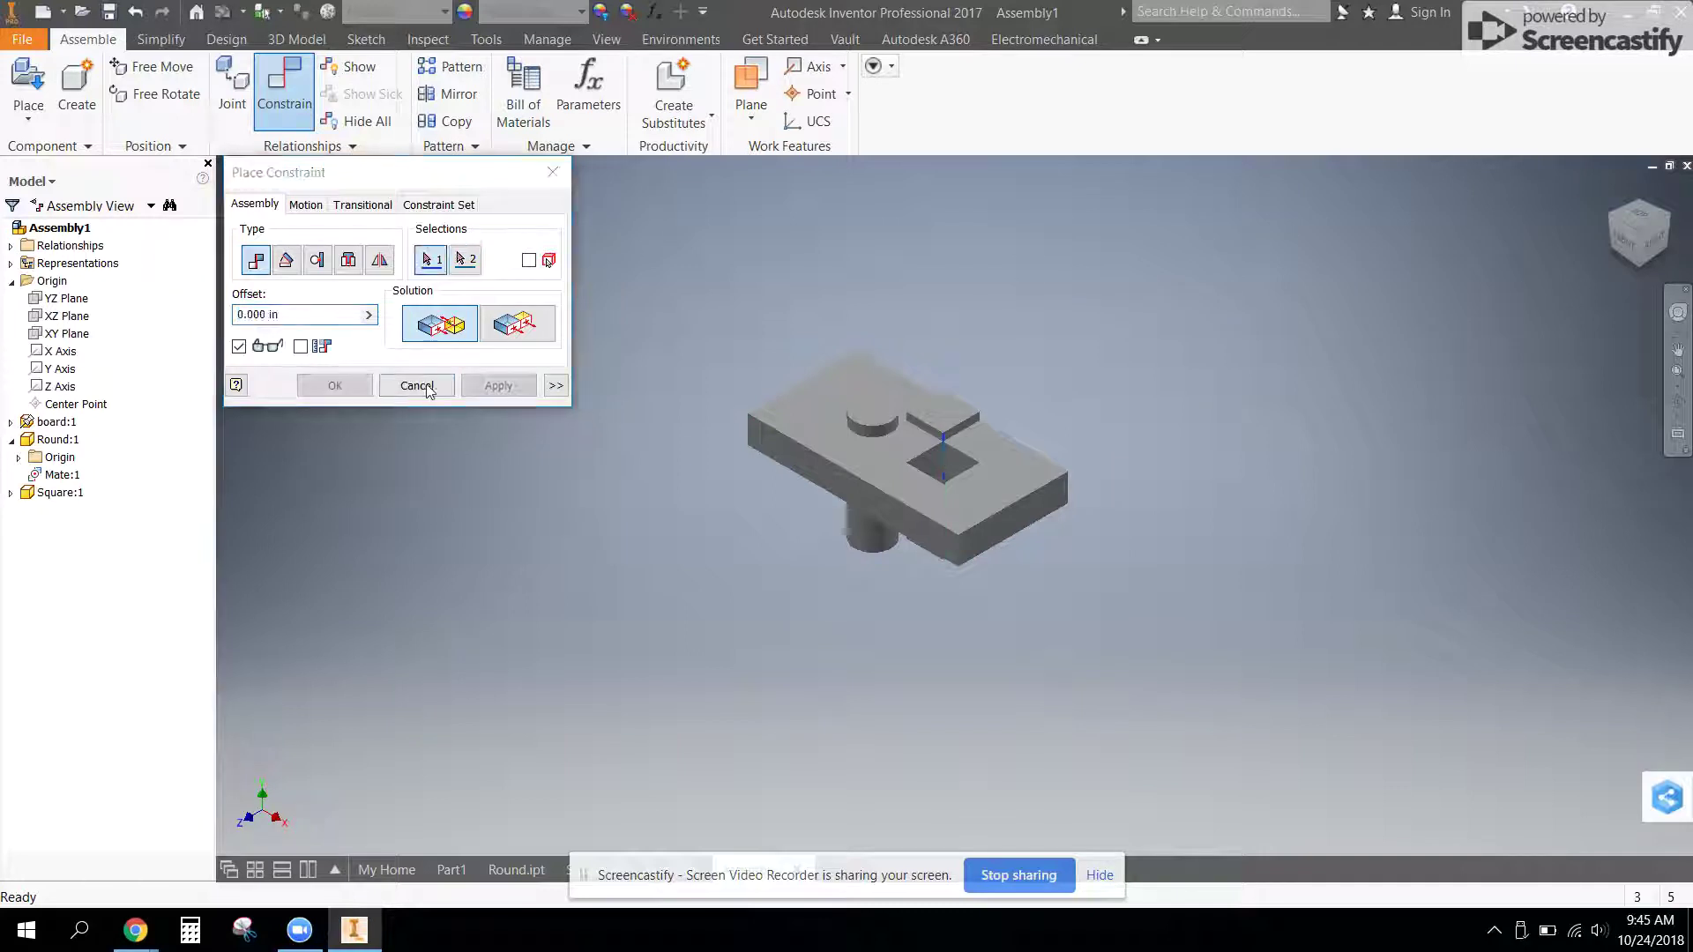
pyautogui.click(416, 385)
pyautogui.moveTo(936, 441); pyautogui.dragTo(892, 357)
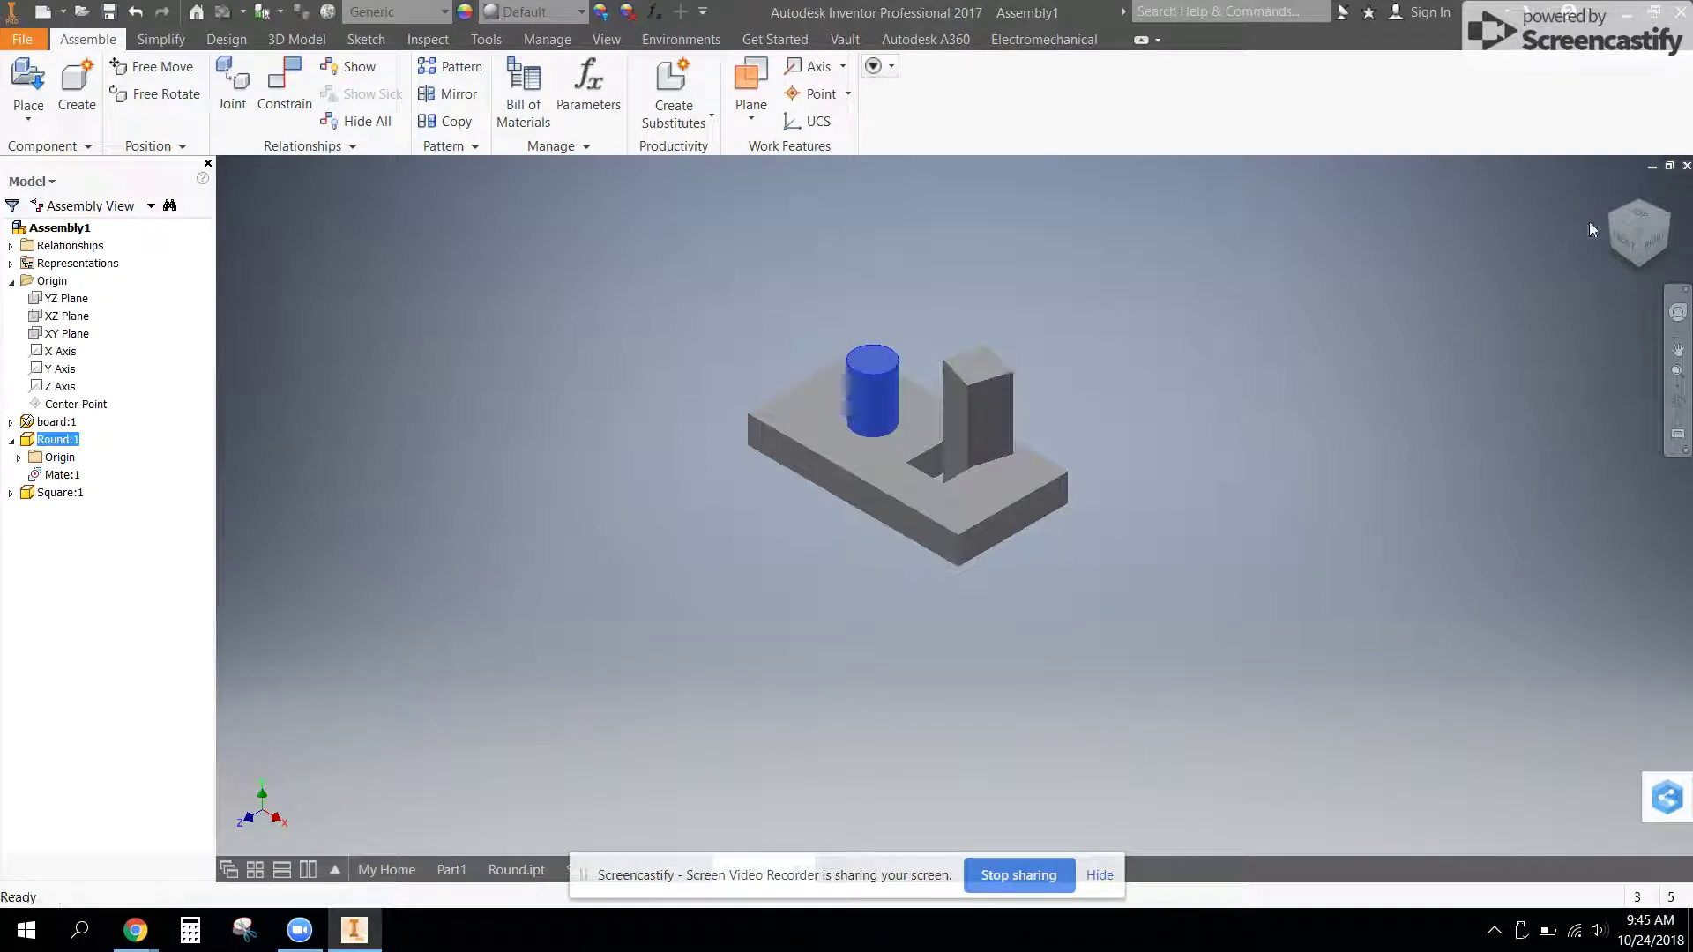
# - Slide the round peg higher along its mated axis, checking it in Front and Left views
pyautogui.click(1626, 233)
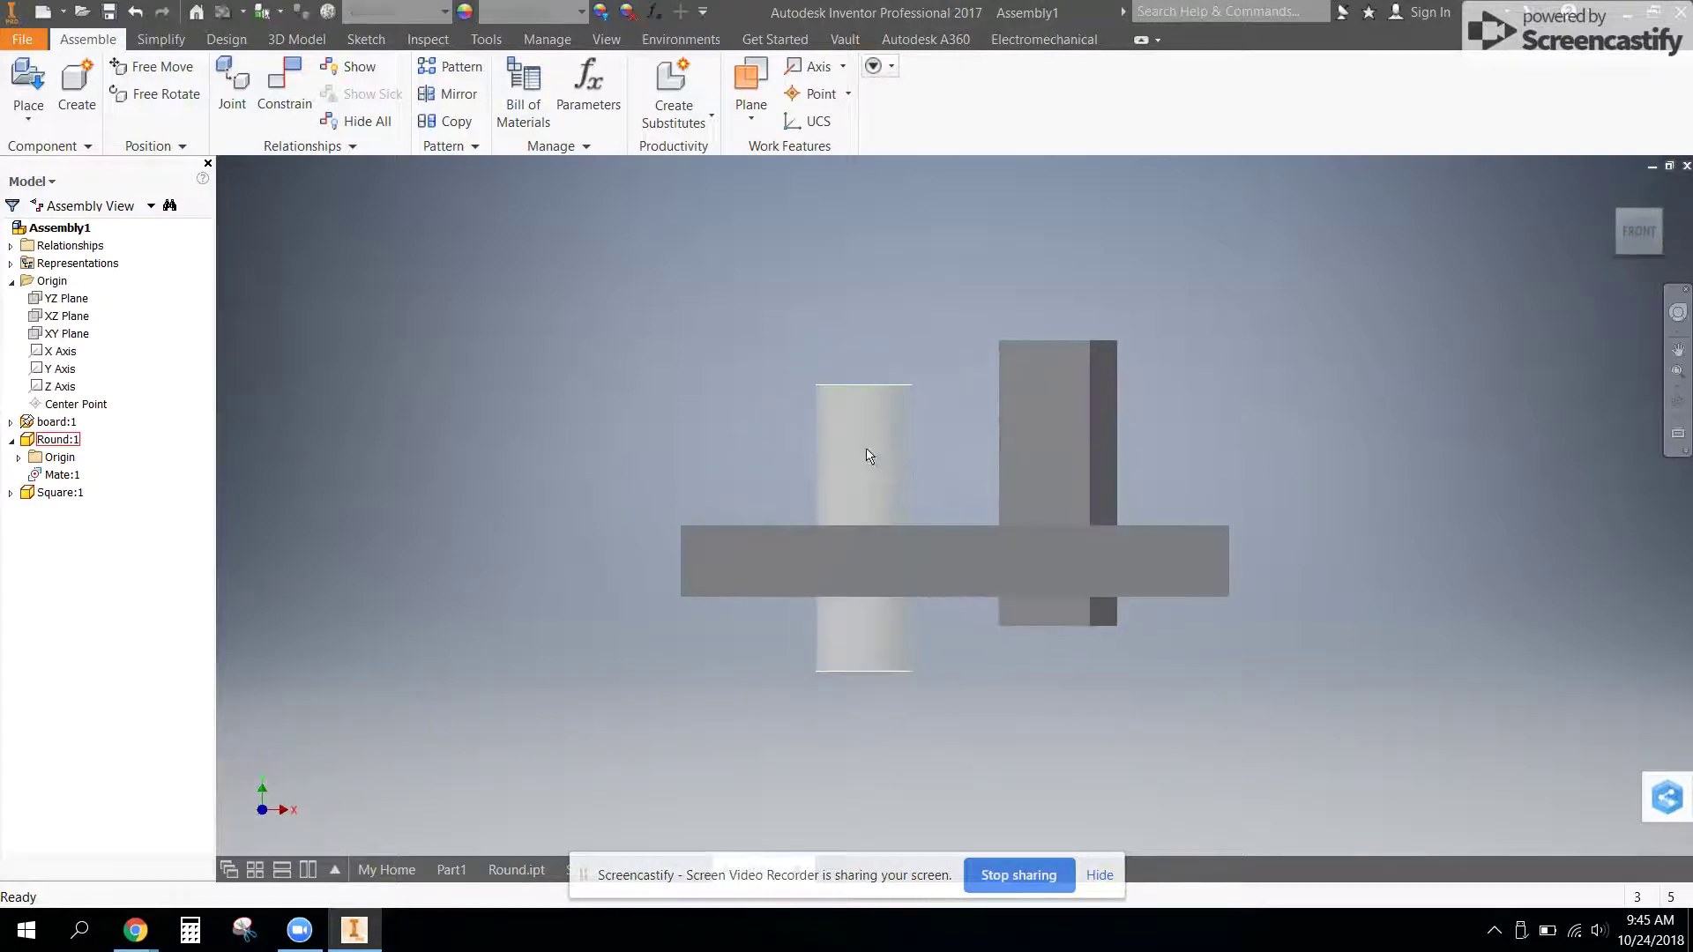
pyautogui.moveTo(824, 447); pyautogui.dragTo(825, 433)
pyautogui.click(1635, 245)
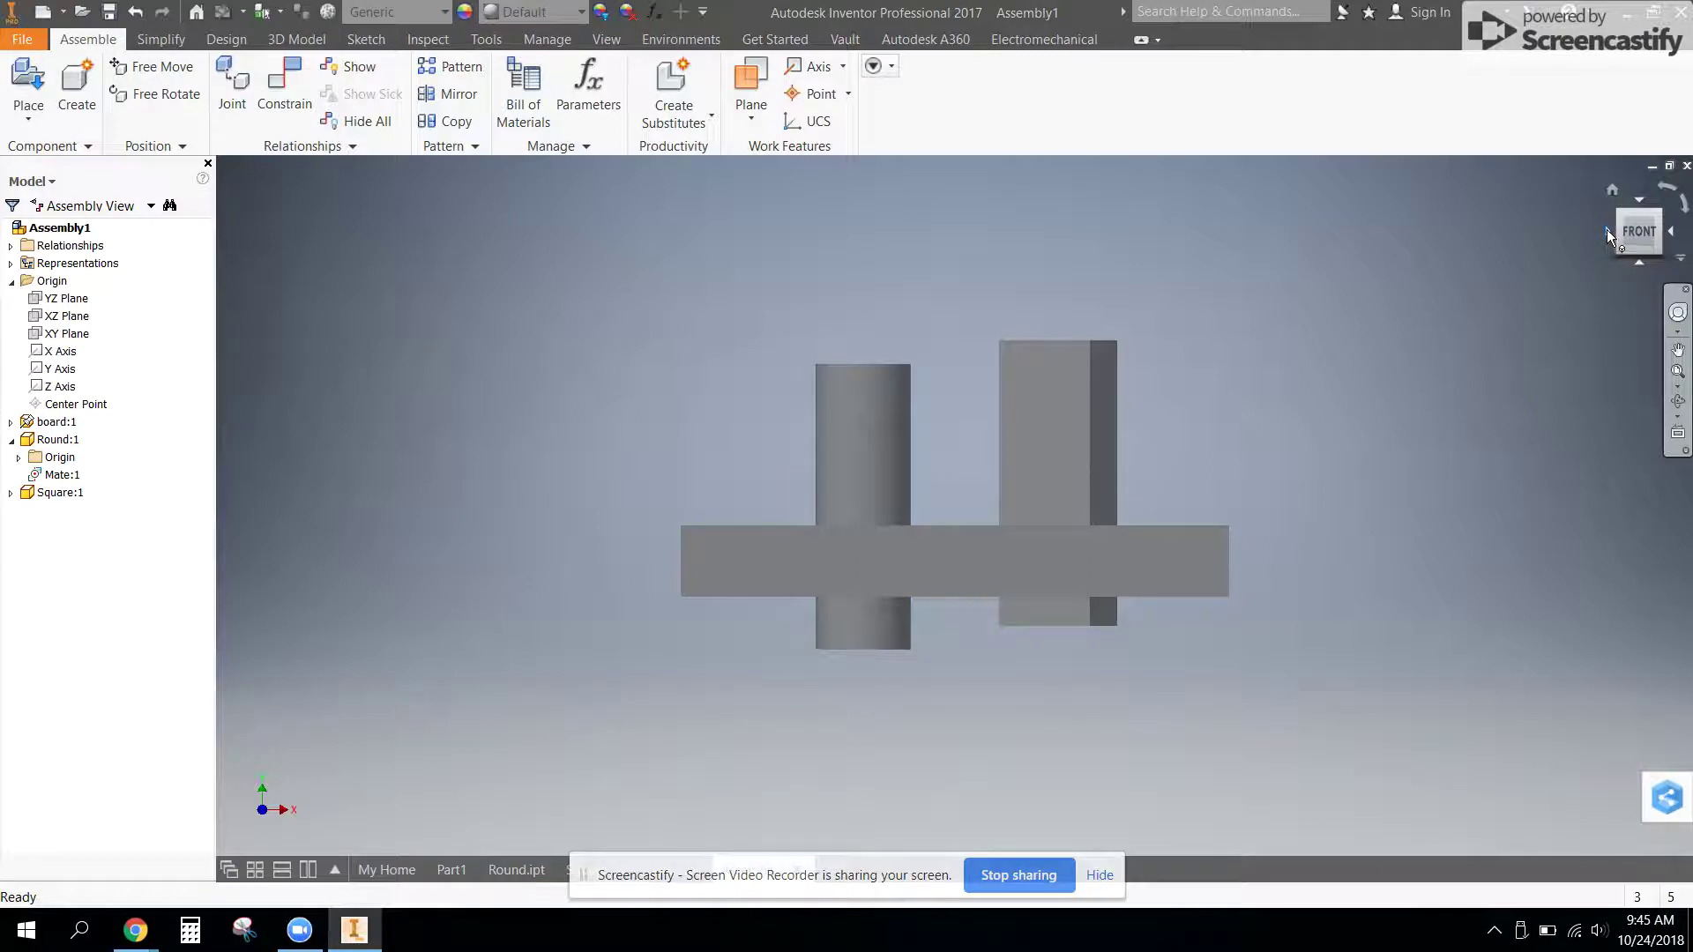
pyautogui.moveTo(981, 436); pyautogui.dragTo(958, 446)
pyautogui.click(1619, 197)
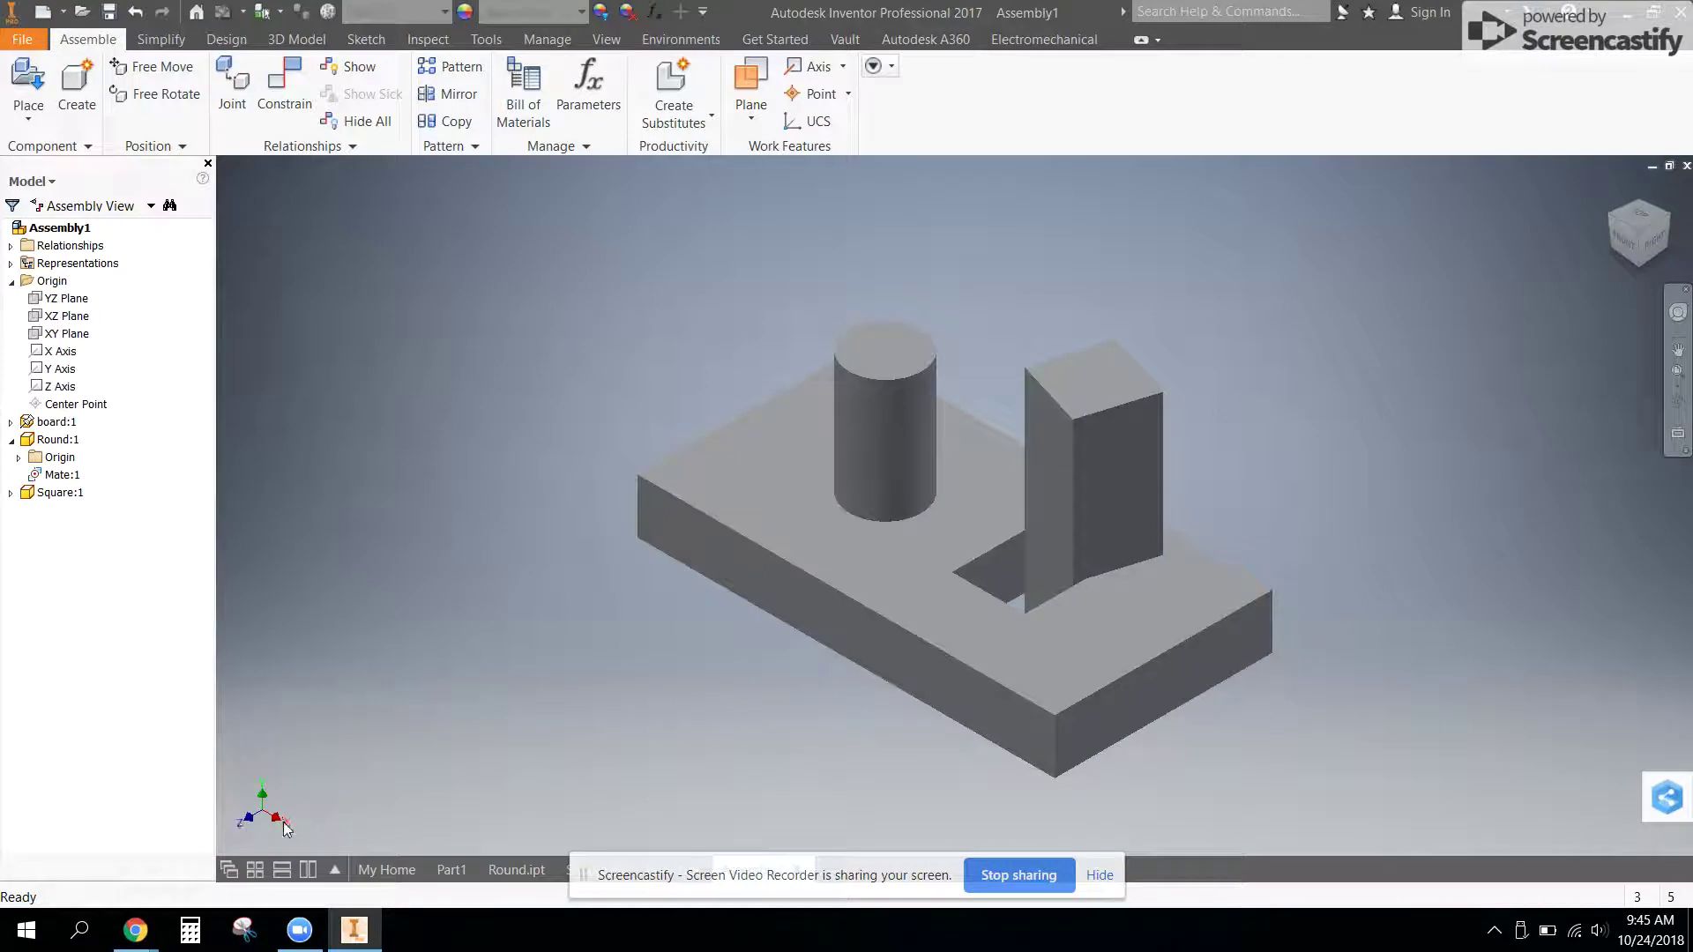
pyautogui.moveTo(876, 313); pyautogui.dragTo(838, 351)
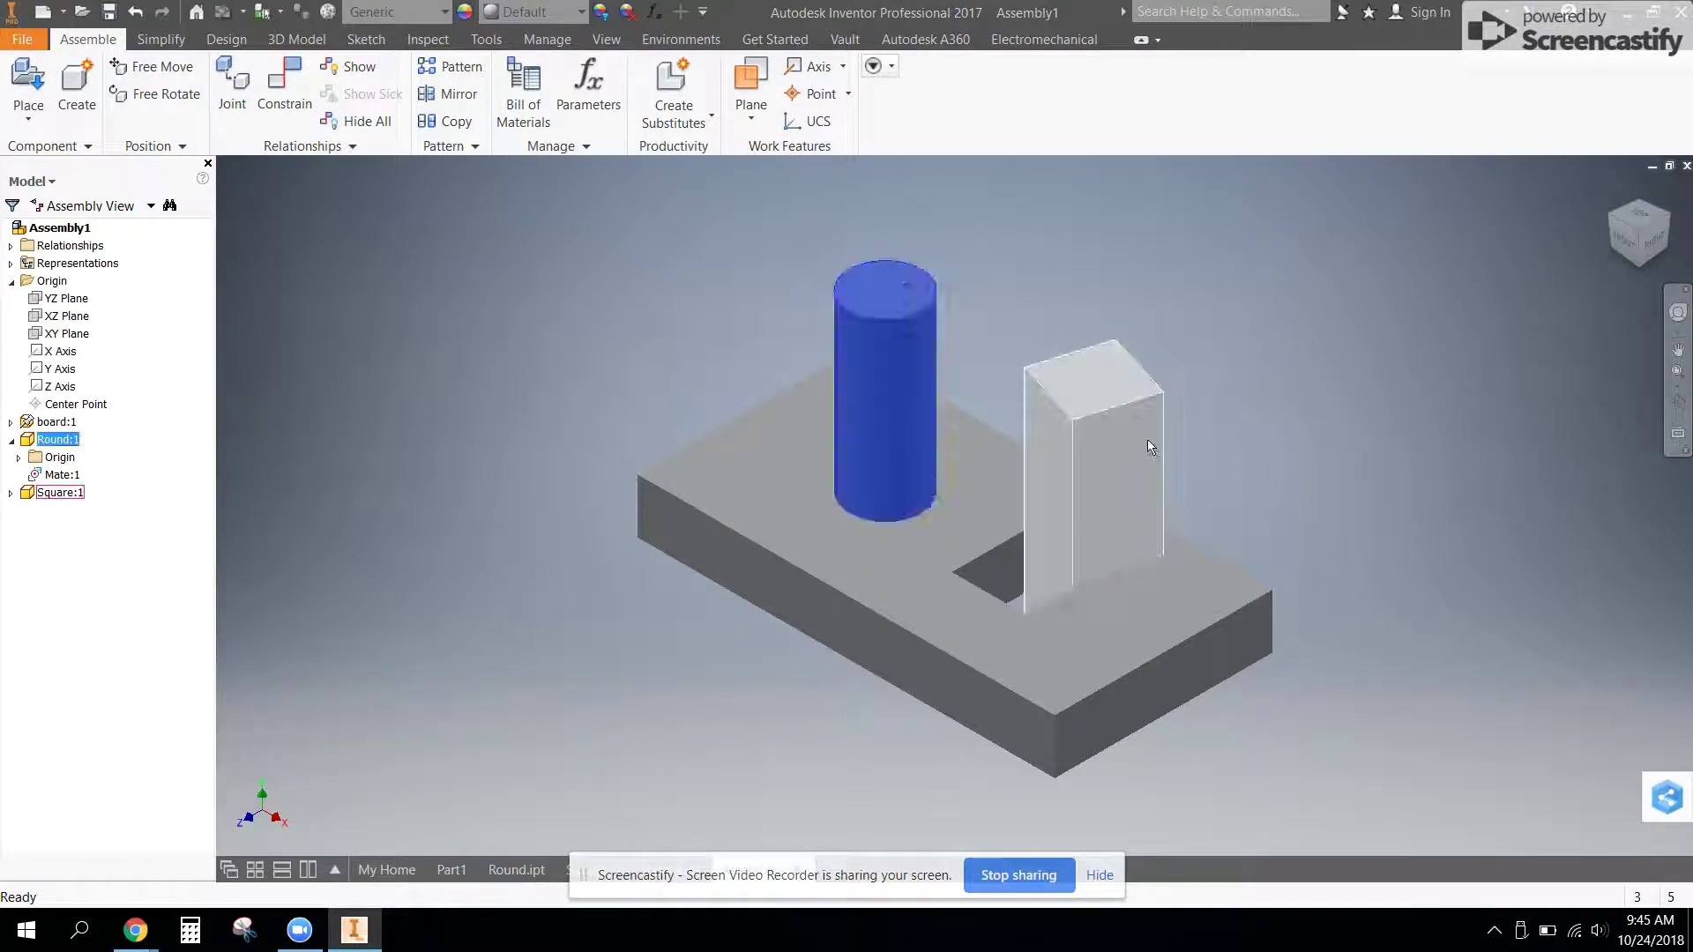
# - Swing Square:1 around its mated edge until it sits beside the cylinder, then start Constrain
pyautogui.moveTo(1151, 441); pyautogui.dragTo(732, 378)
pyautogui.moveTo(976, 457); pyautogui.dragTo(921, 327)
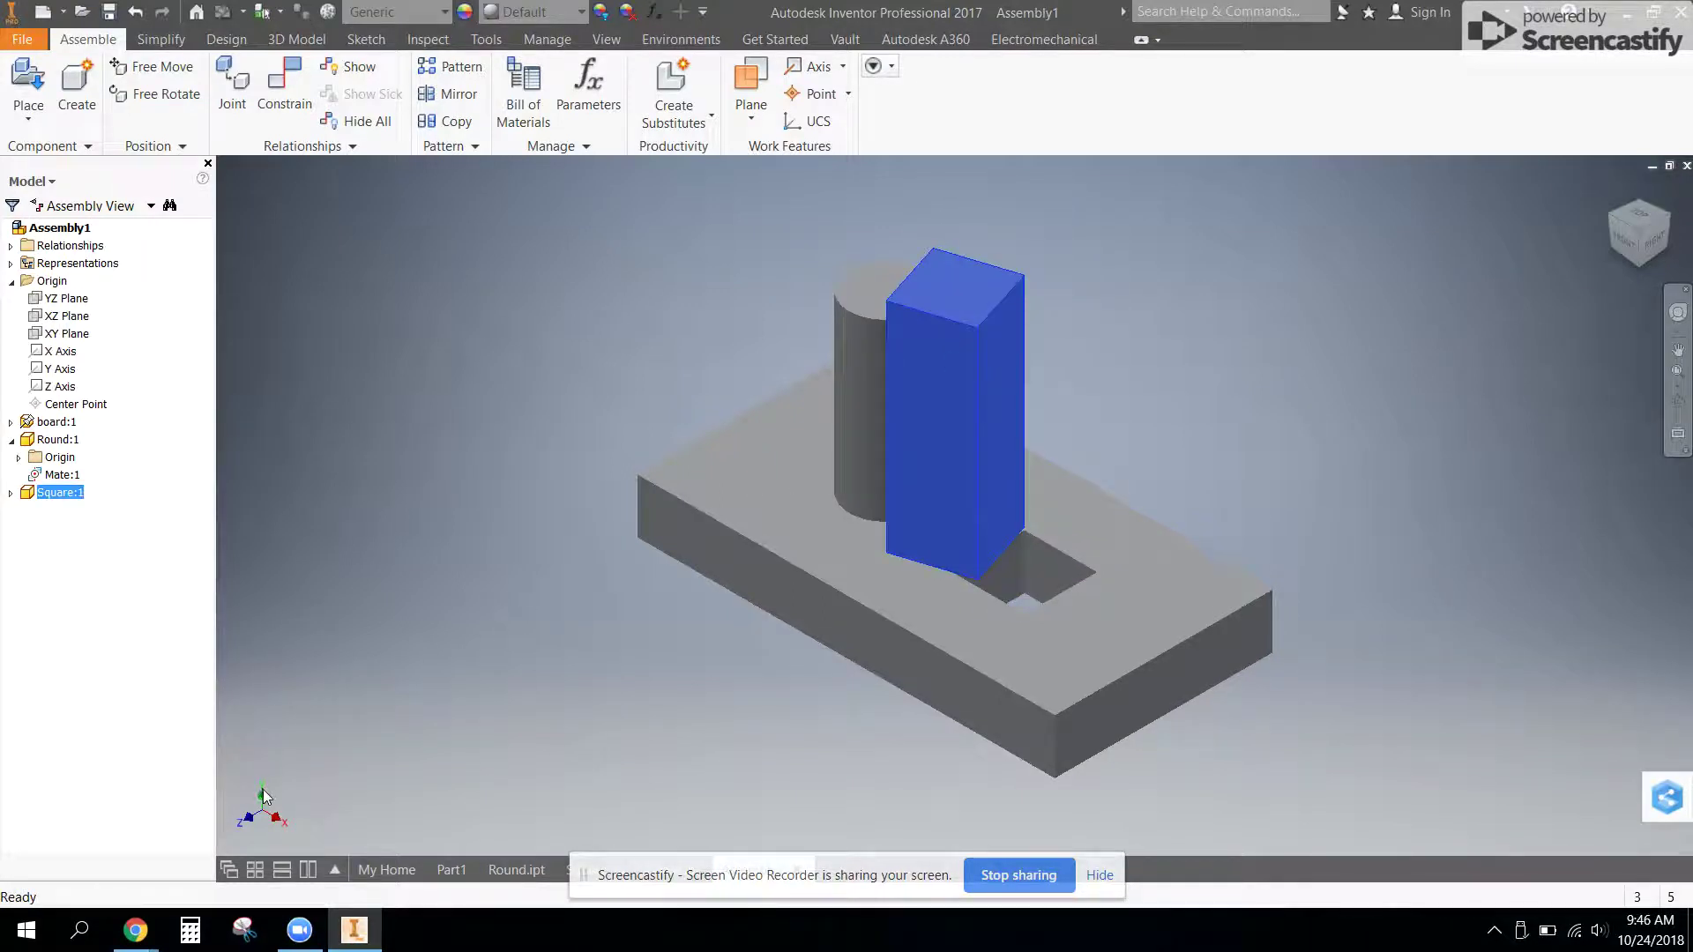
pyautogui.moveTo(1039, 454); pyautogui.dragTo(883, 477)
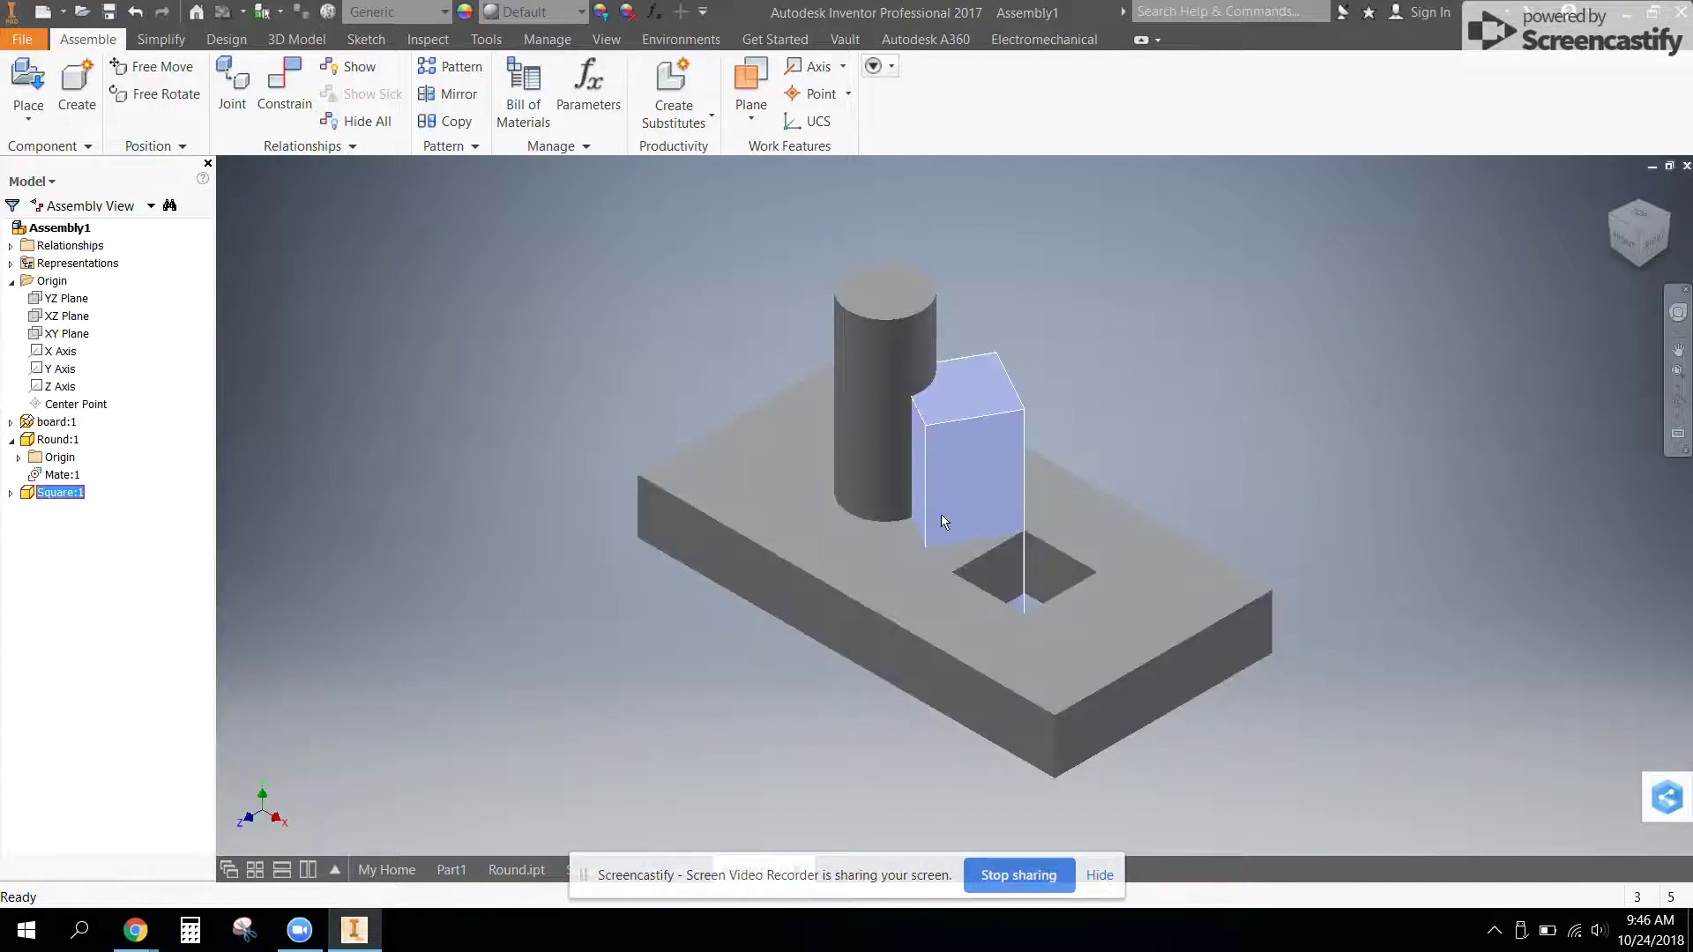
pyautogui.moveTo(923, 516); pyautogui.dragTo(896, 483)
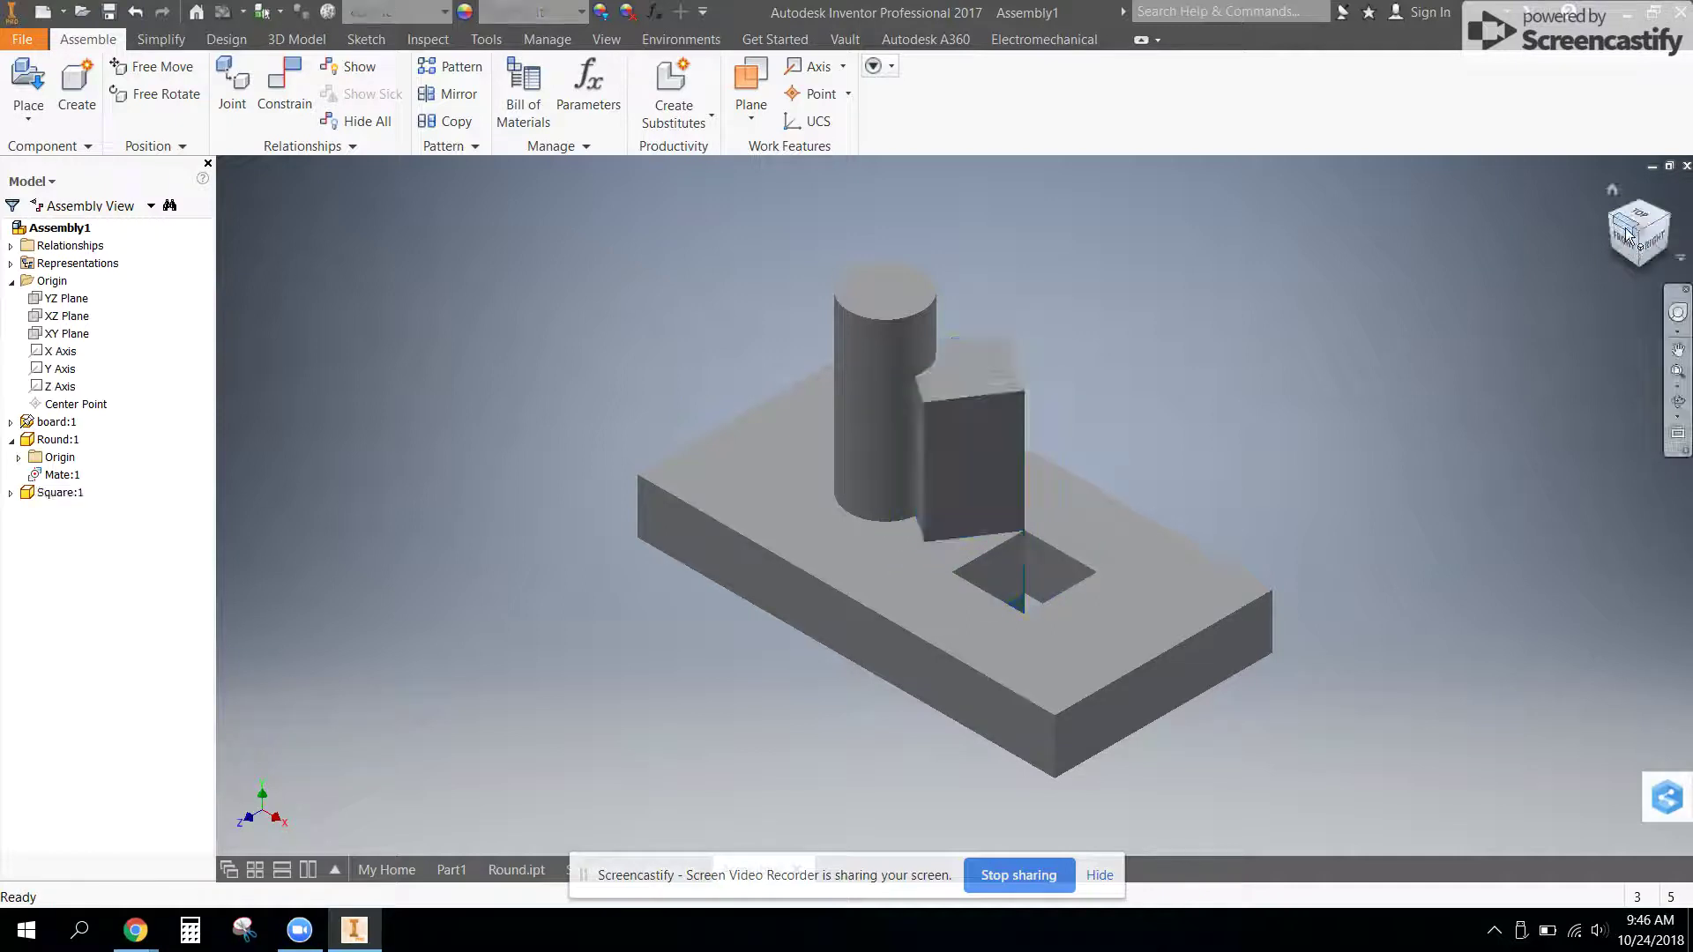
pyautogui.click(284, 88)
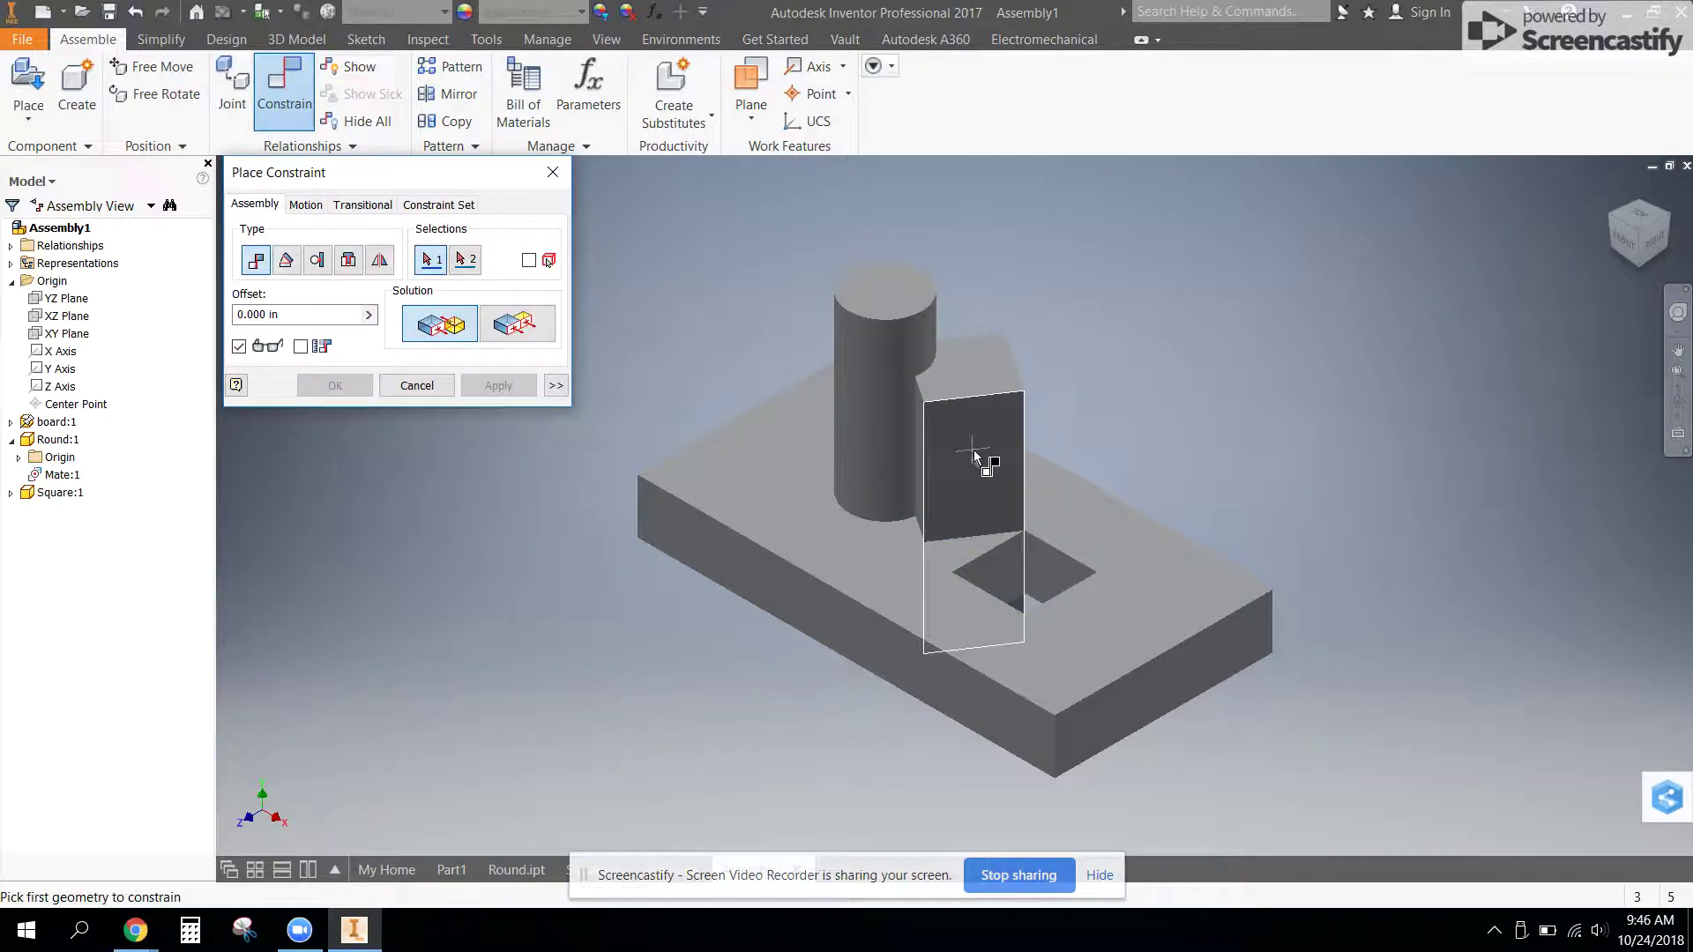
# - Try mating the square peg's front face to the hole face, then cancel it
pyautogui.click(973, 454)
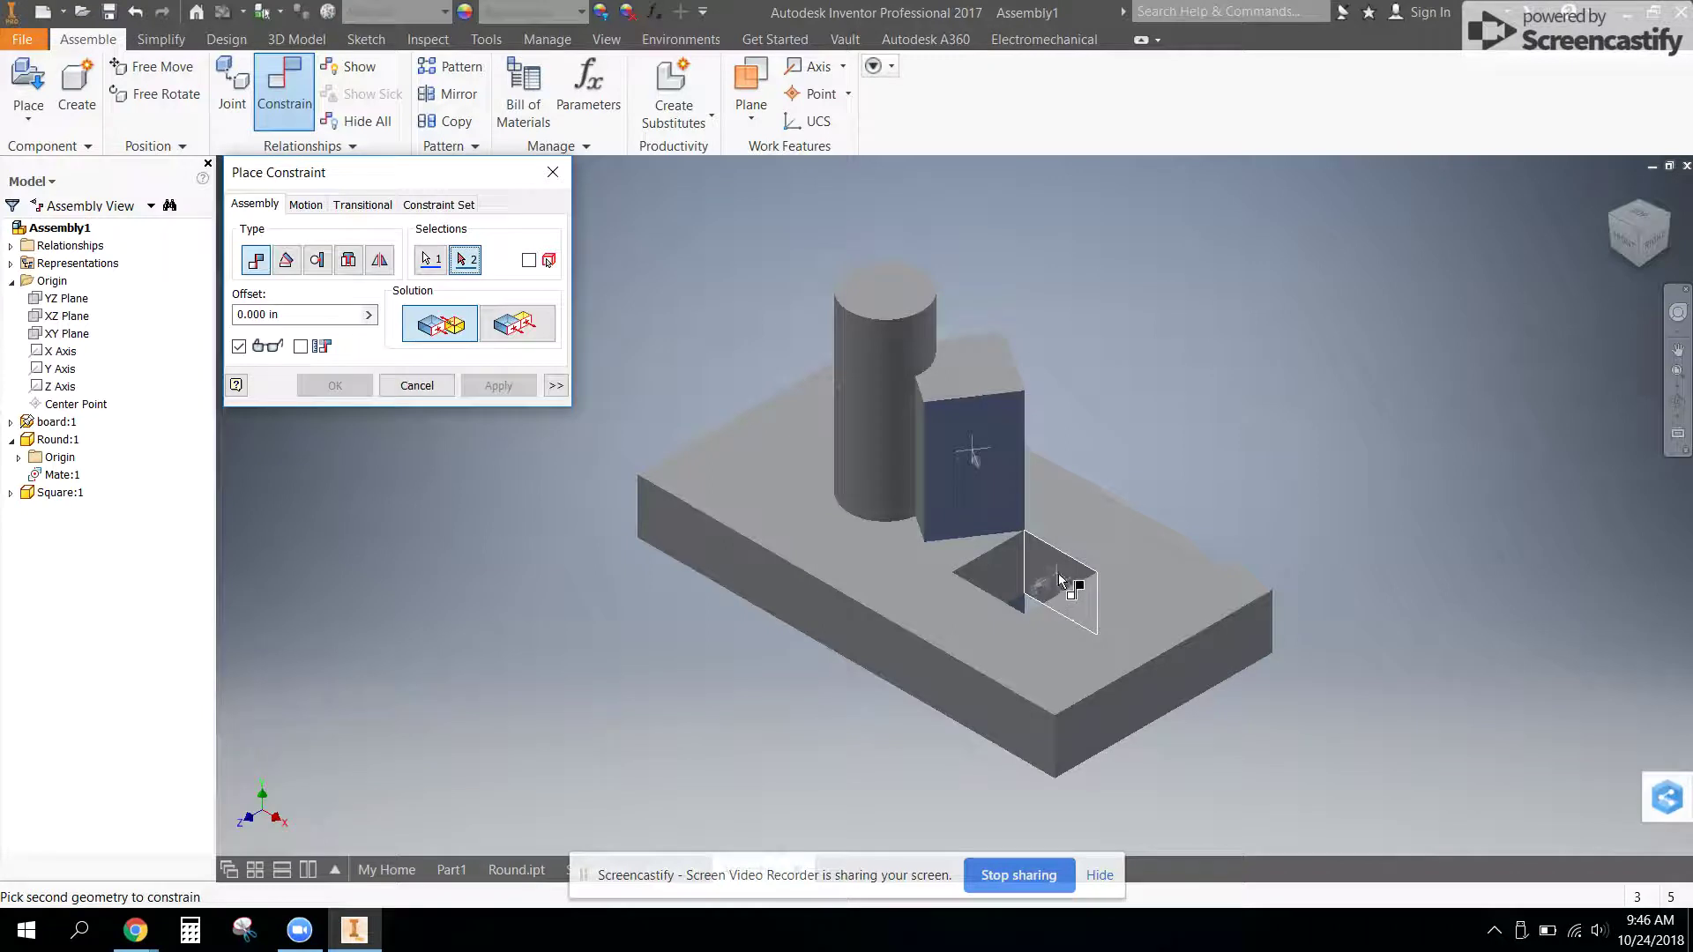
pyautogui.click(1058, 574)
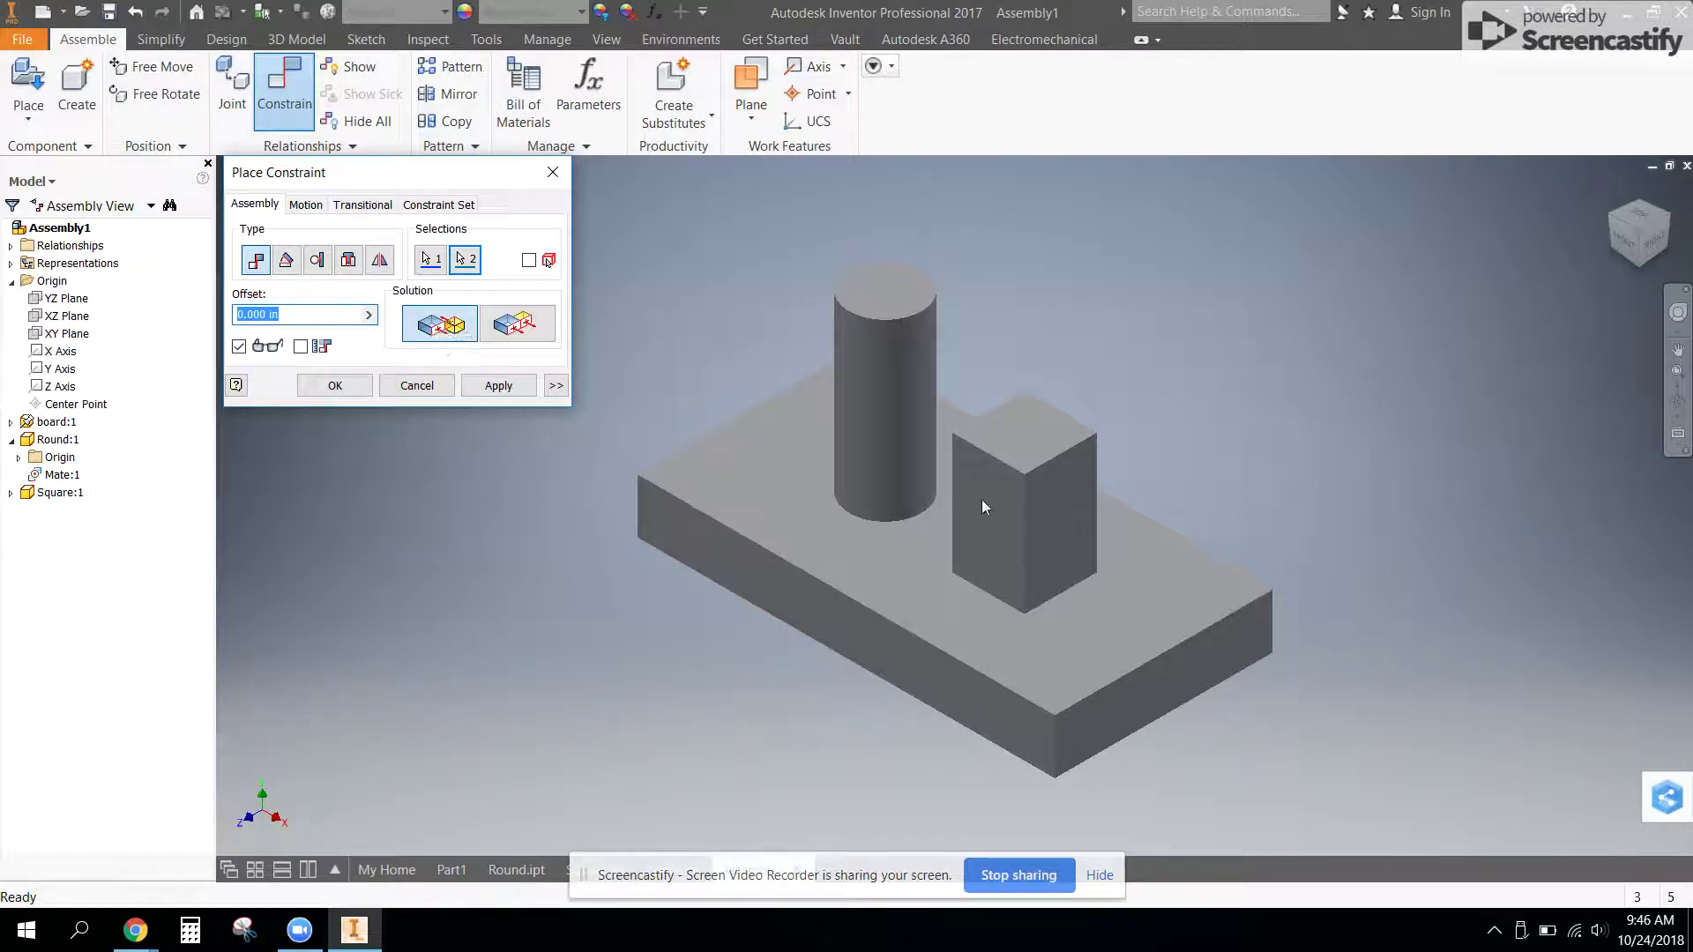
pyautogui.click(417, 385)
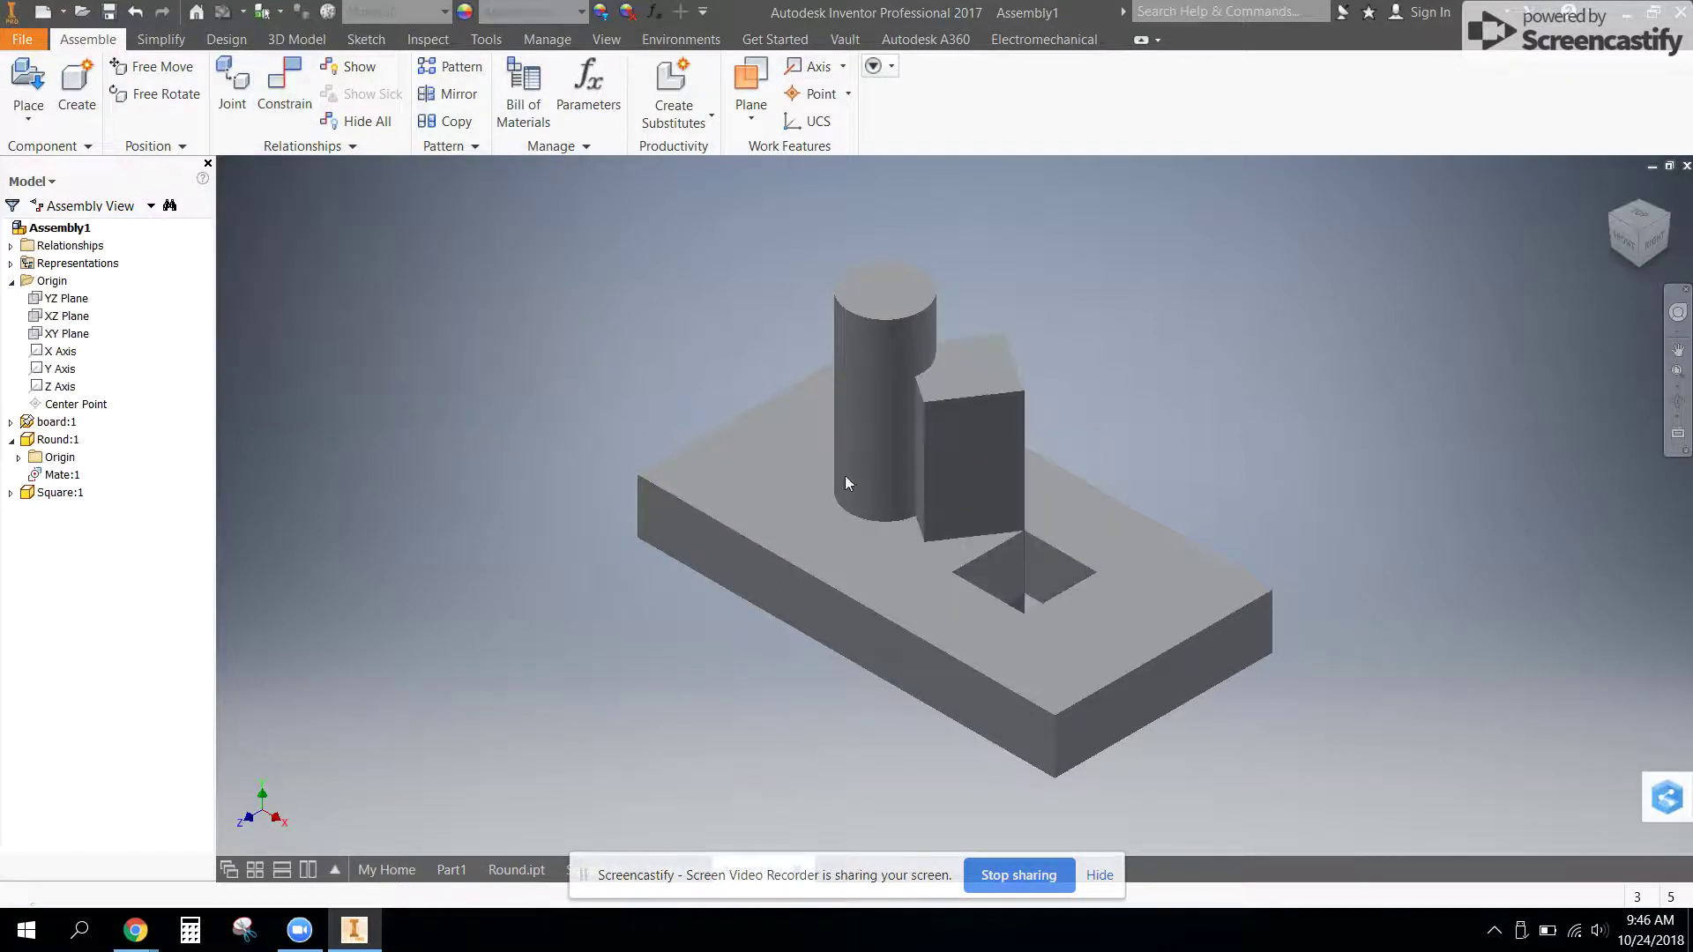
# - Mate the Square block's vertical edge to the square hole's edge and accept it
pyautogui.press('c')
pyautogui.keyDown('shift'); pyautogui.moveTo(979, 608); pyautogui.dragTo(1122, 616, button='middle'); pyautogui.keyUp('shift')
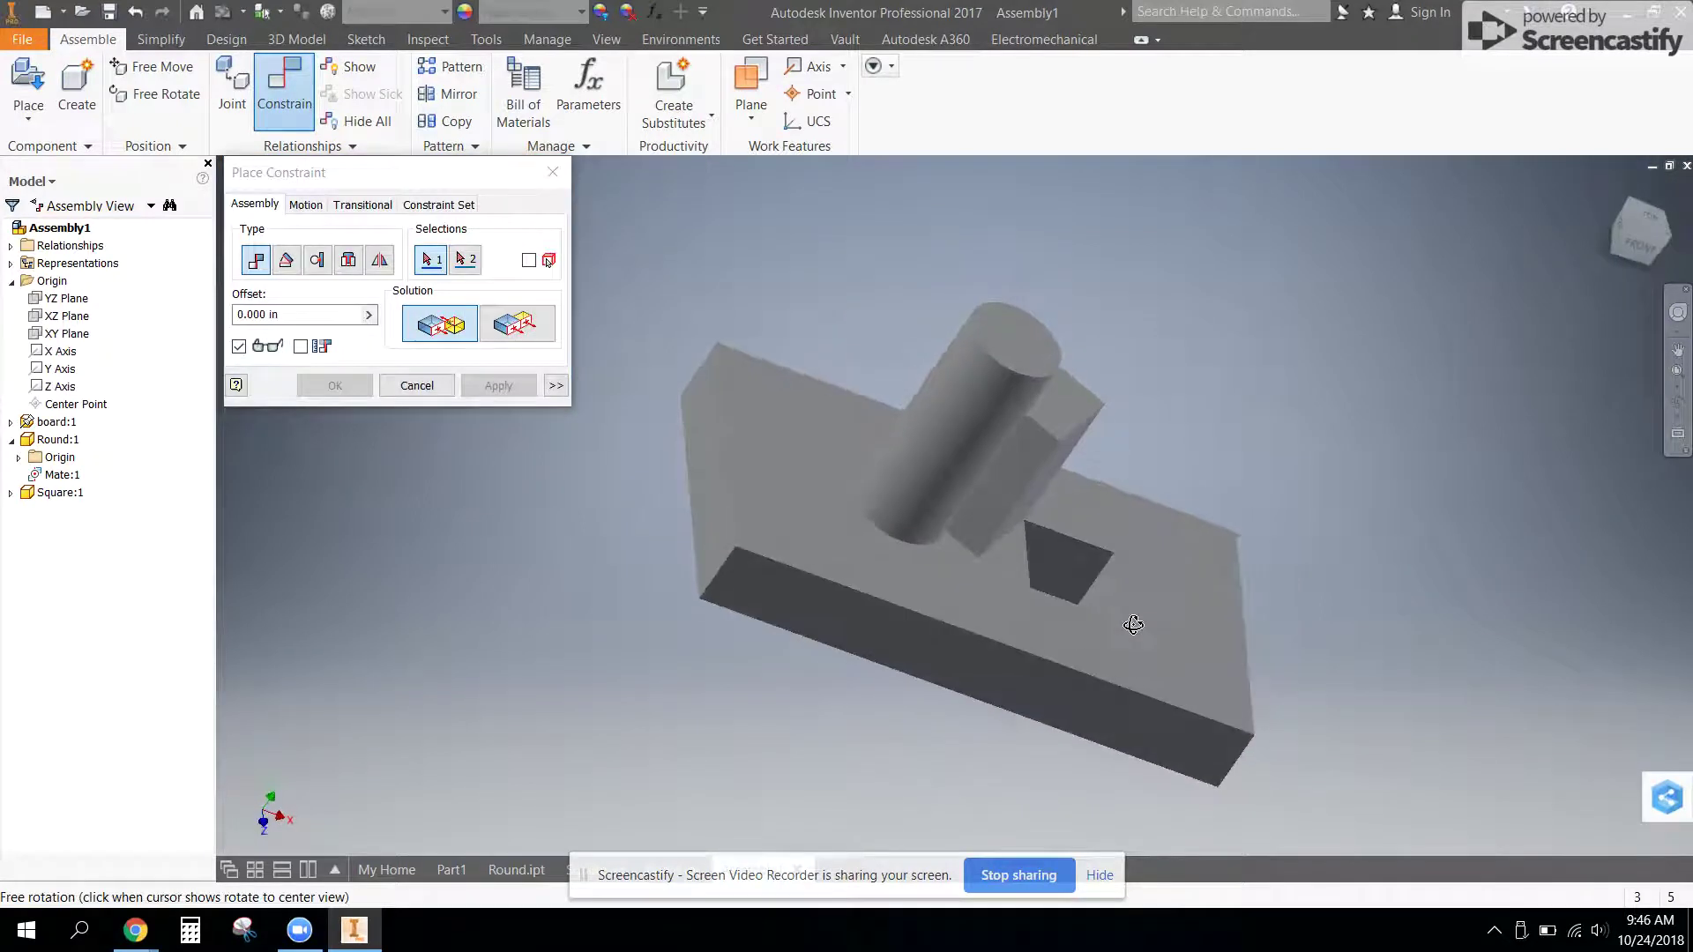
pyautogui.click(1033, 483)
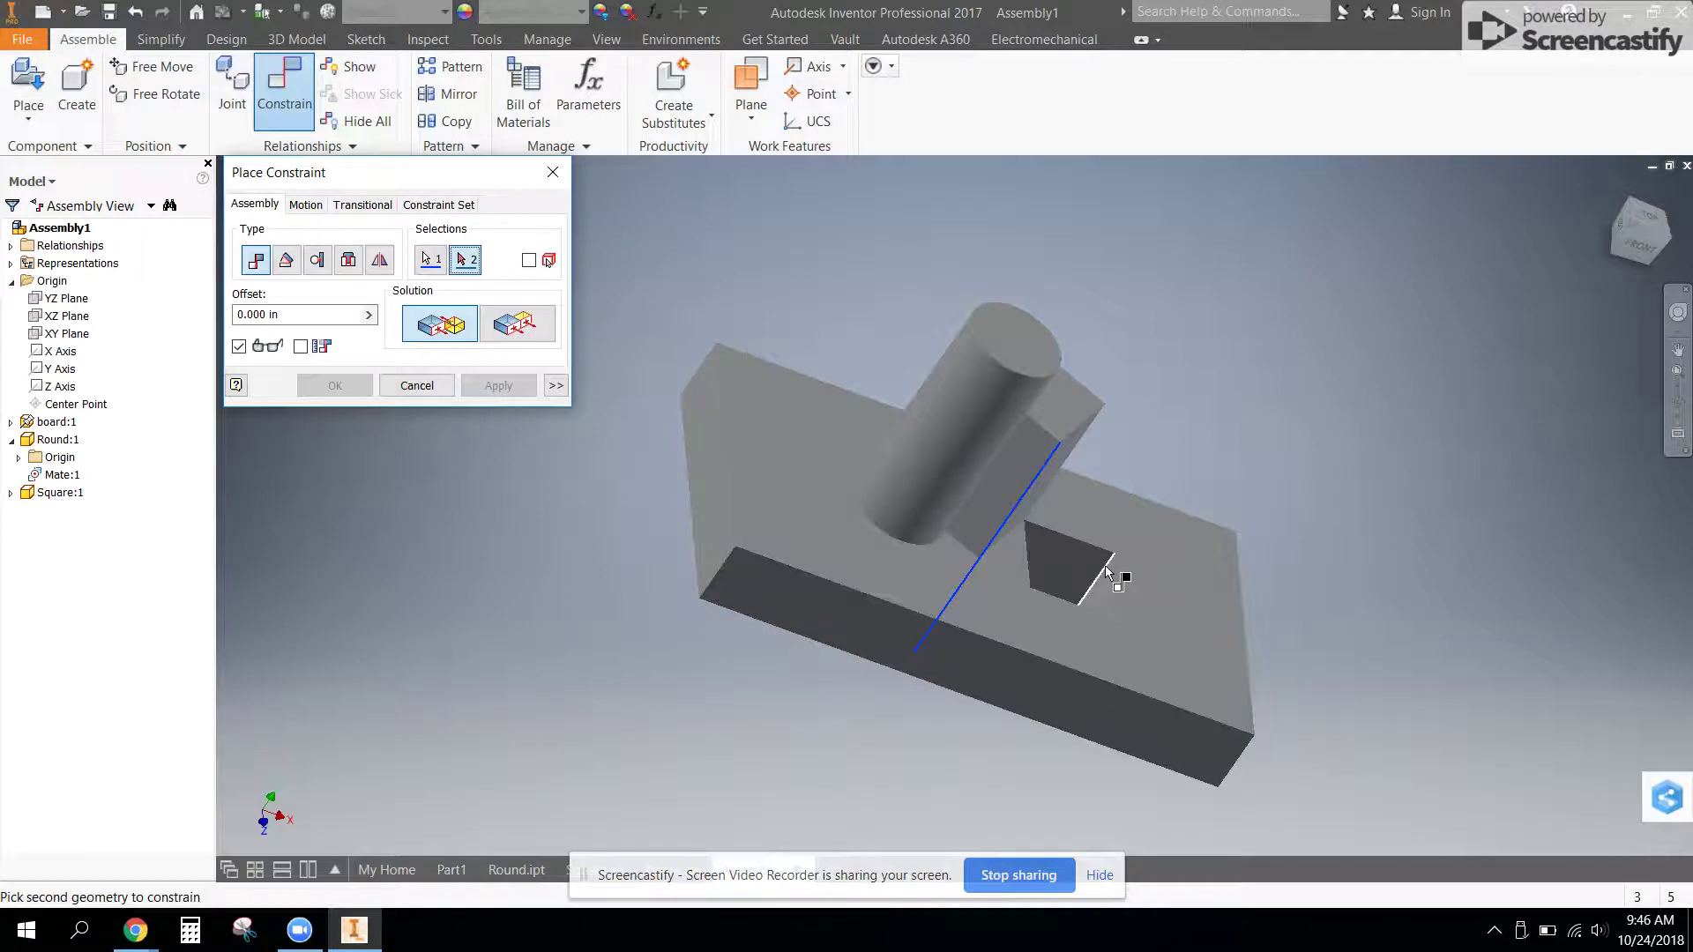
pyautogui.keyDown('shift'); pyautogui.moveTo(1104, 564); pyautogui.dragTo(1122, 574, button='middle'); pyautogui.keyUp('shift')
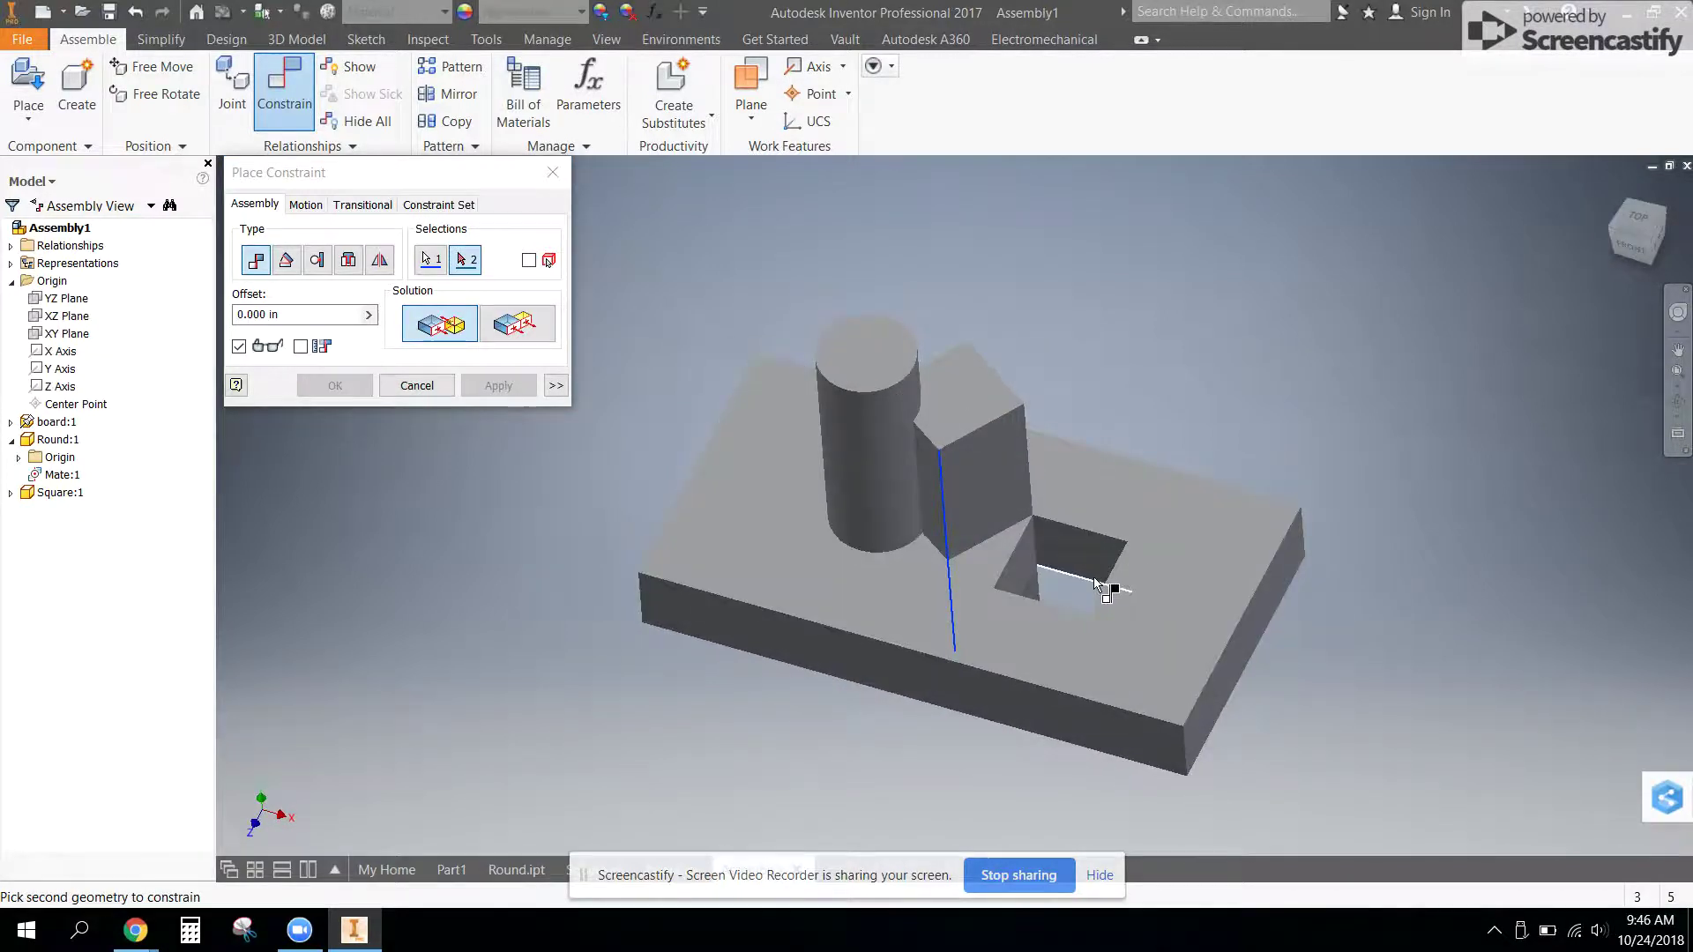
pyautogui.keyDown('shift'); pyautogui.moveTo(1129, 572); pyautogui.dragTo(1122, 577, button='middle'); pyautogui.keyUp('shift')
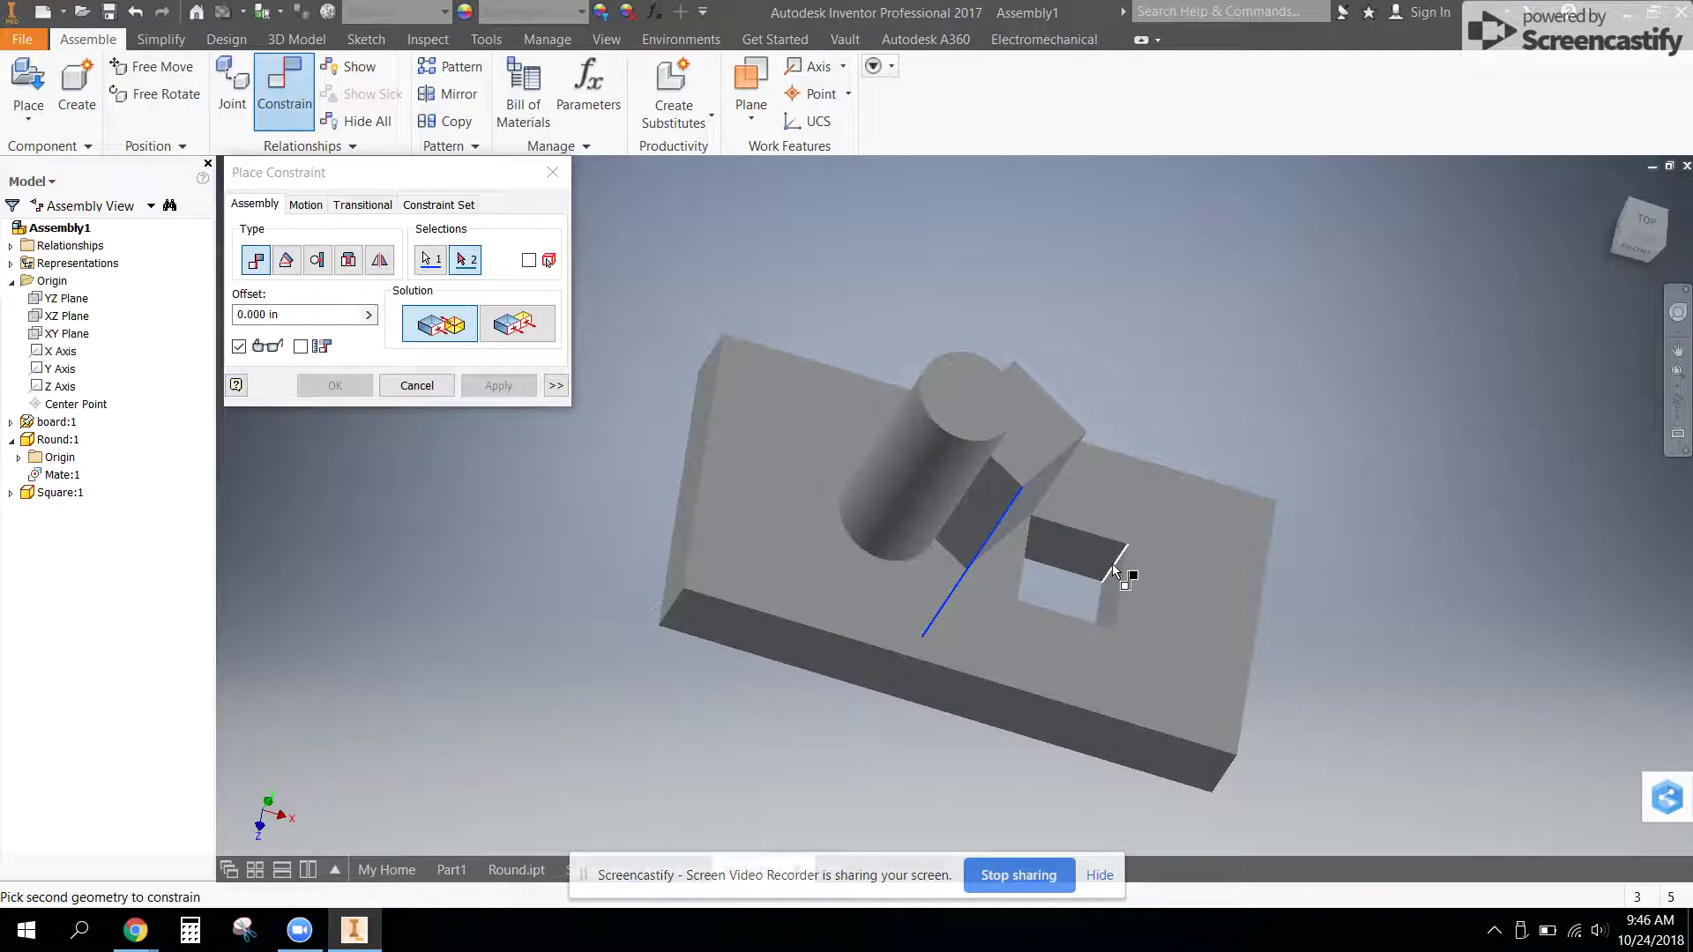
pyautogui.click(1113, 563)
pyautogui.keyDown('shift'); pyautogui.moveTo(1183, 600); pyautogui.dragTo(714, 529, button='middle'); pyautogui.keyUp('shift')
pyautogui.click(508, 393)
# - Slide the square and round pegs along their holes to test the mates
pyautogui.click(414, 386)
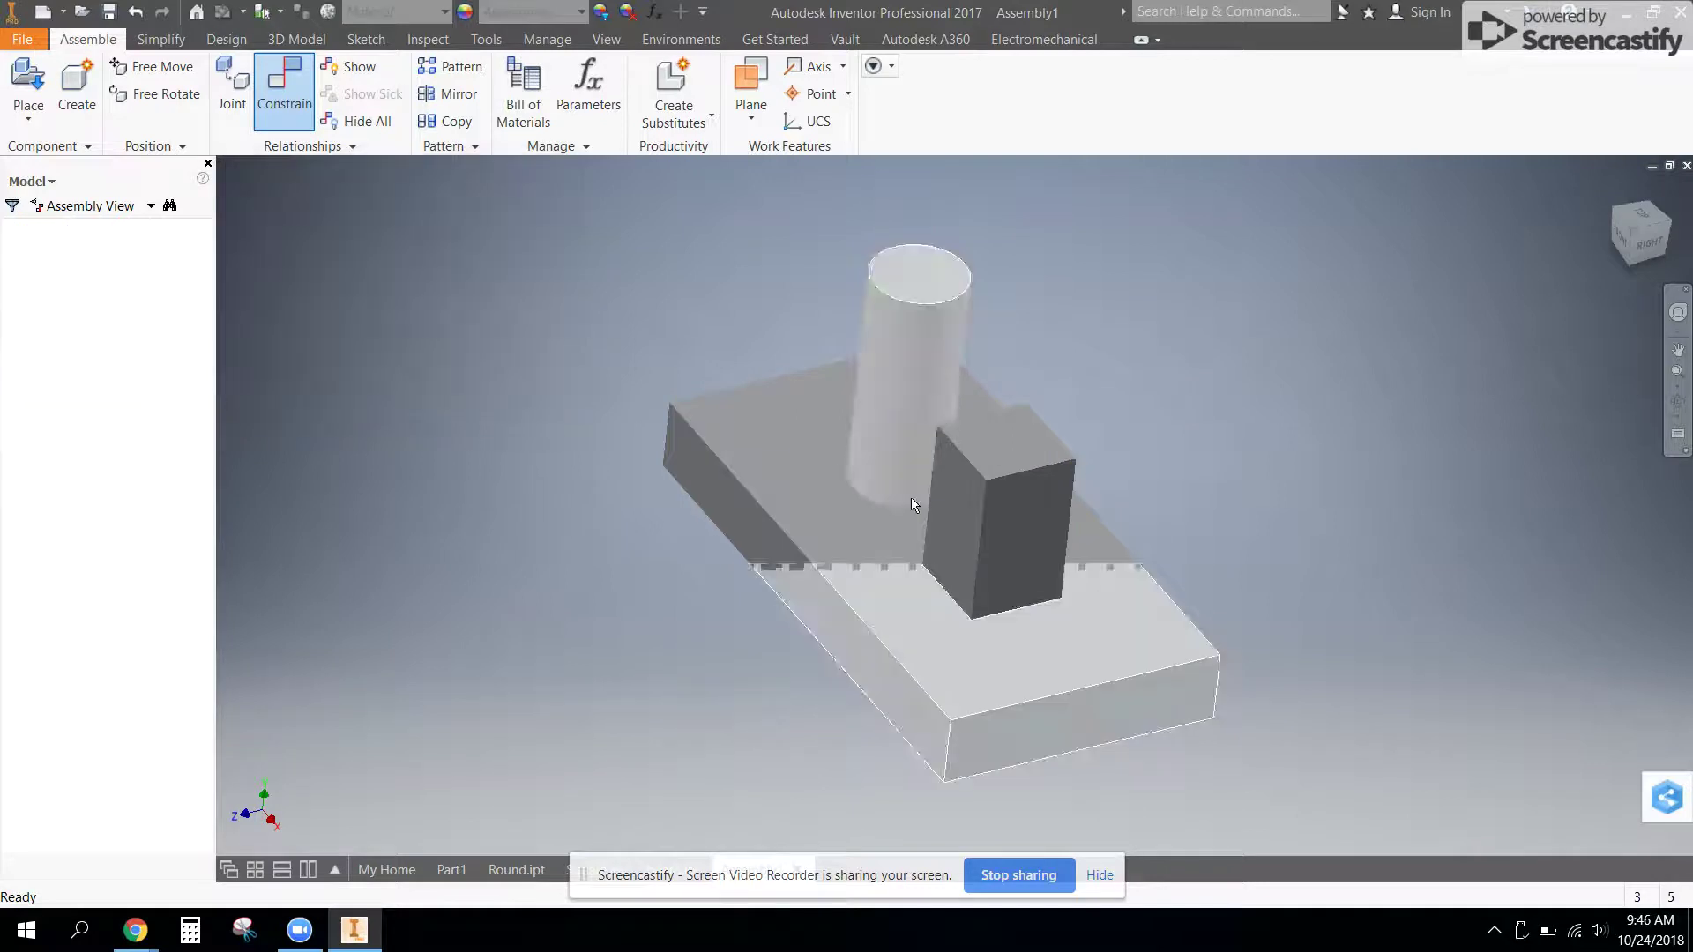
pyautogui.moveTo(1019, 494); pyautogui.dragTo(1040, 542)
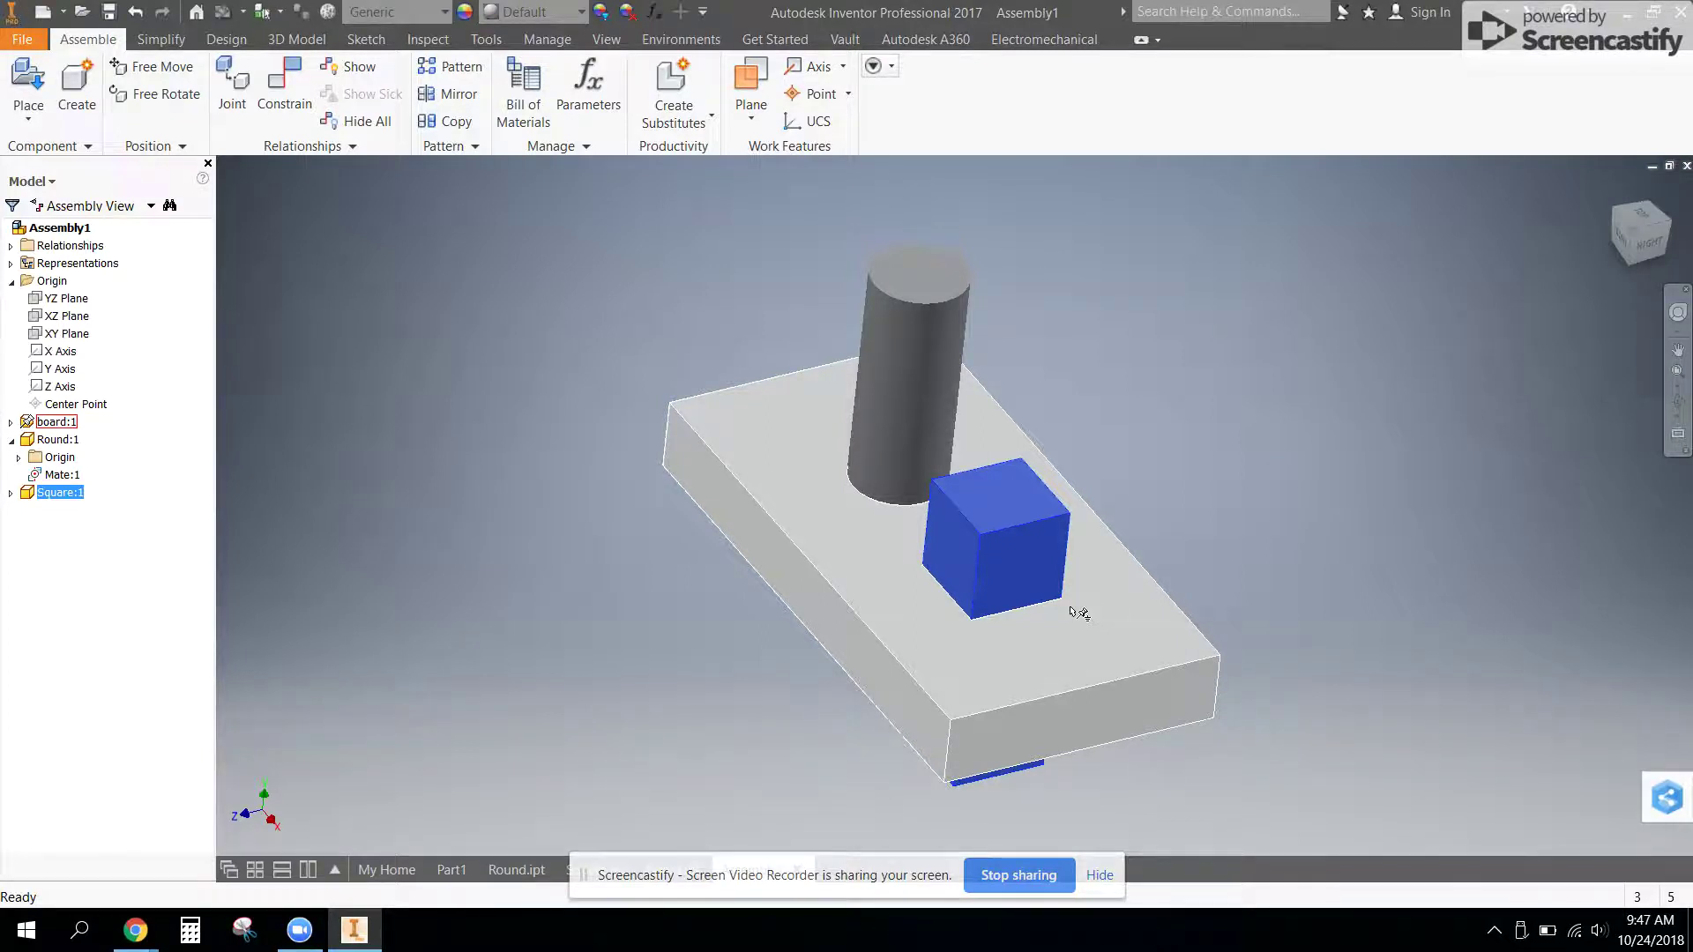
pyautogui.moveTo(1010, 536); pyautogui.dragTo(987, 493)
pyautogui.moveTo(907, 314); pyautogui.dragTo(909, 309)
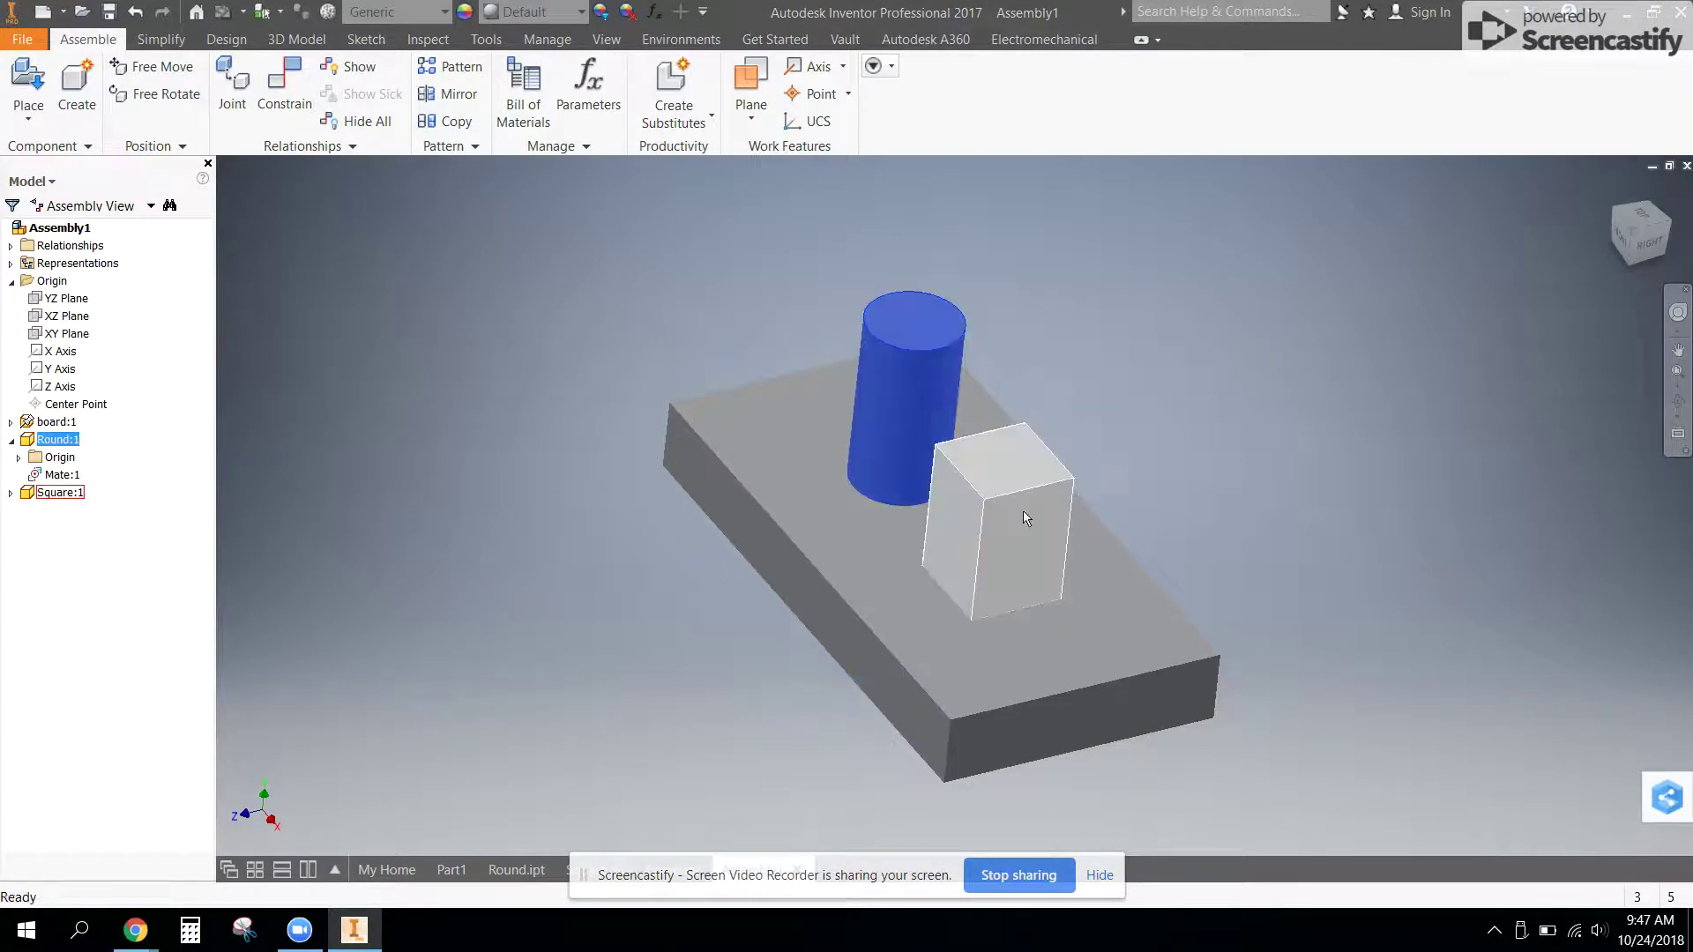
pyautogui.moveTo(989, 525); pyautogui.dragTo(988, 572)
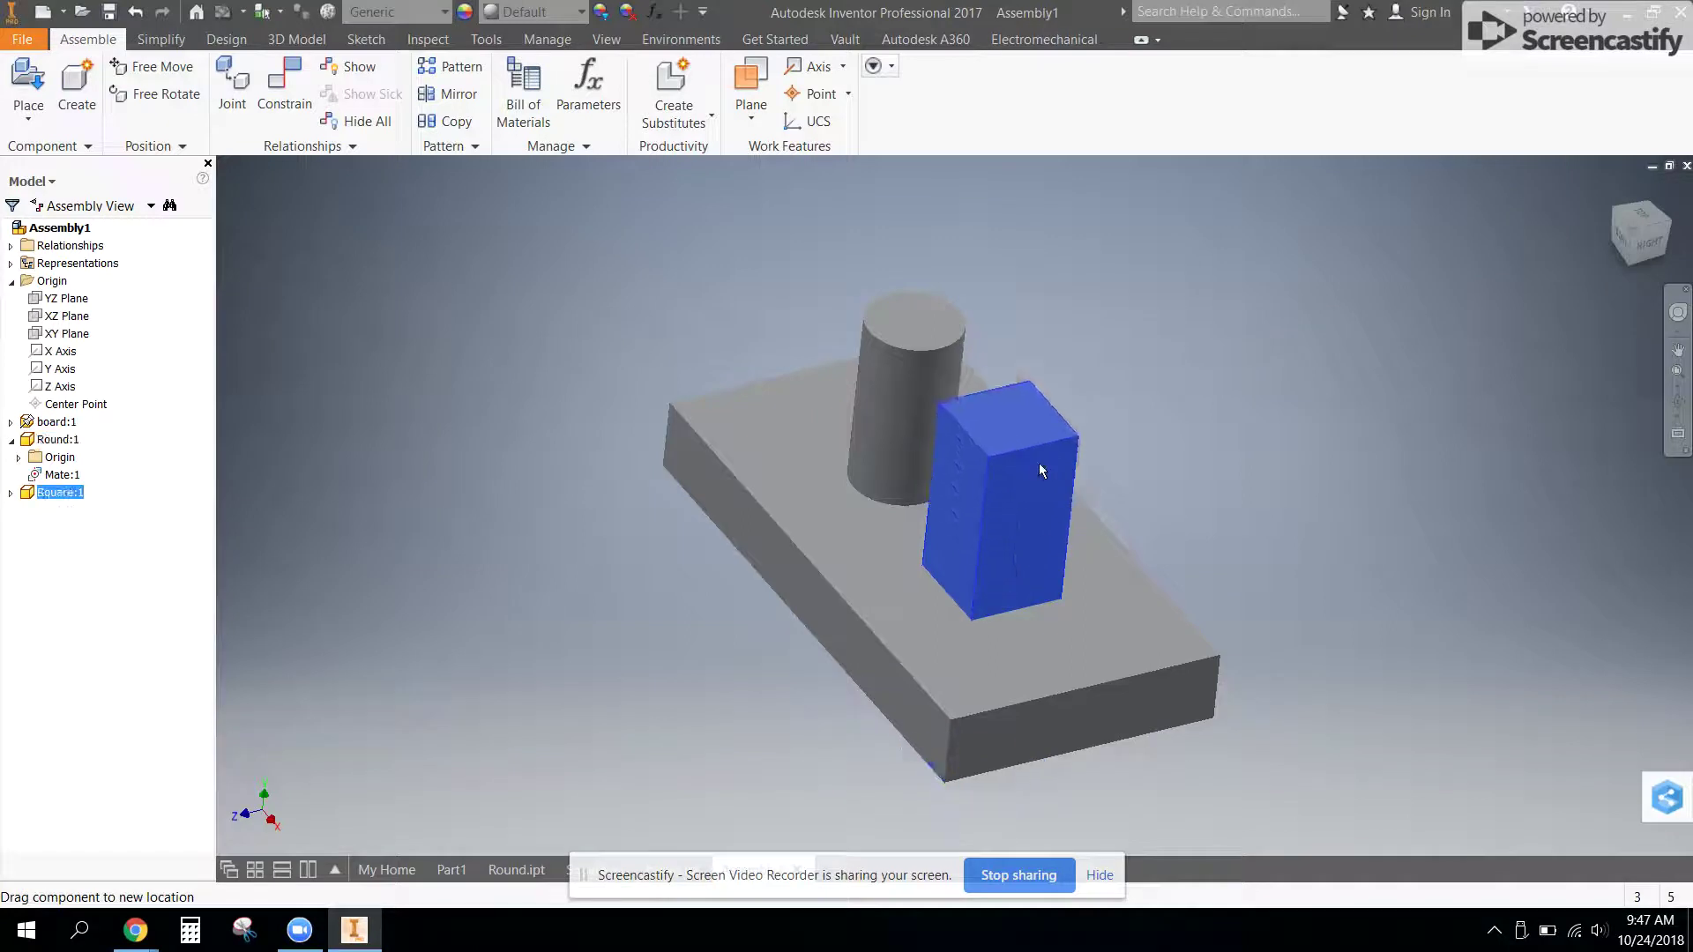
pyautogui.moveTo(1041, 470); pyautogui.dragTo(1019, 490)
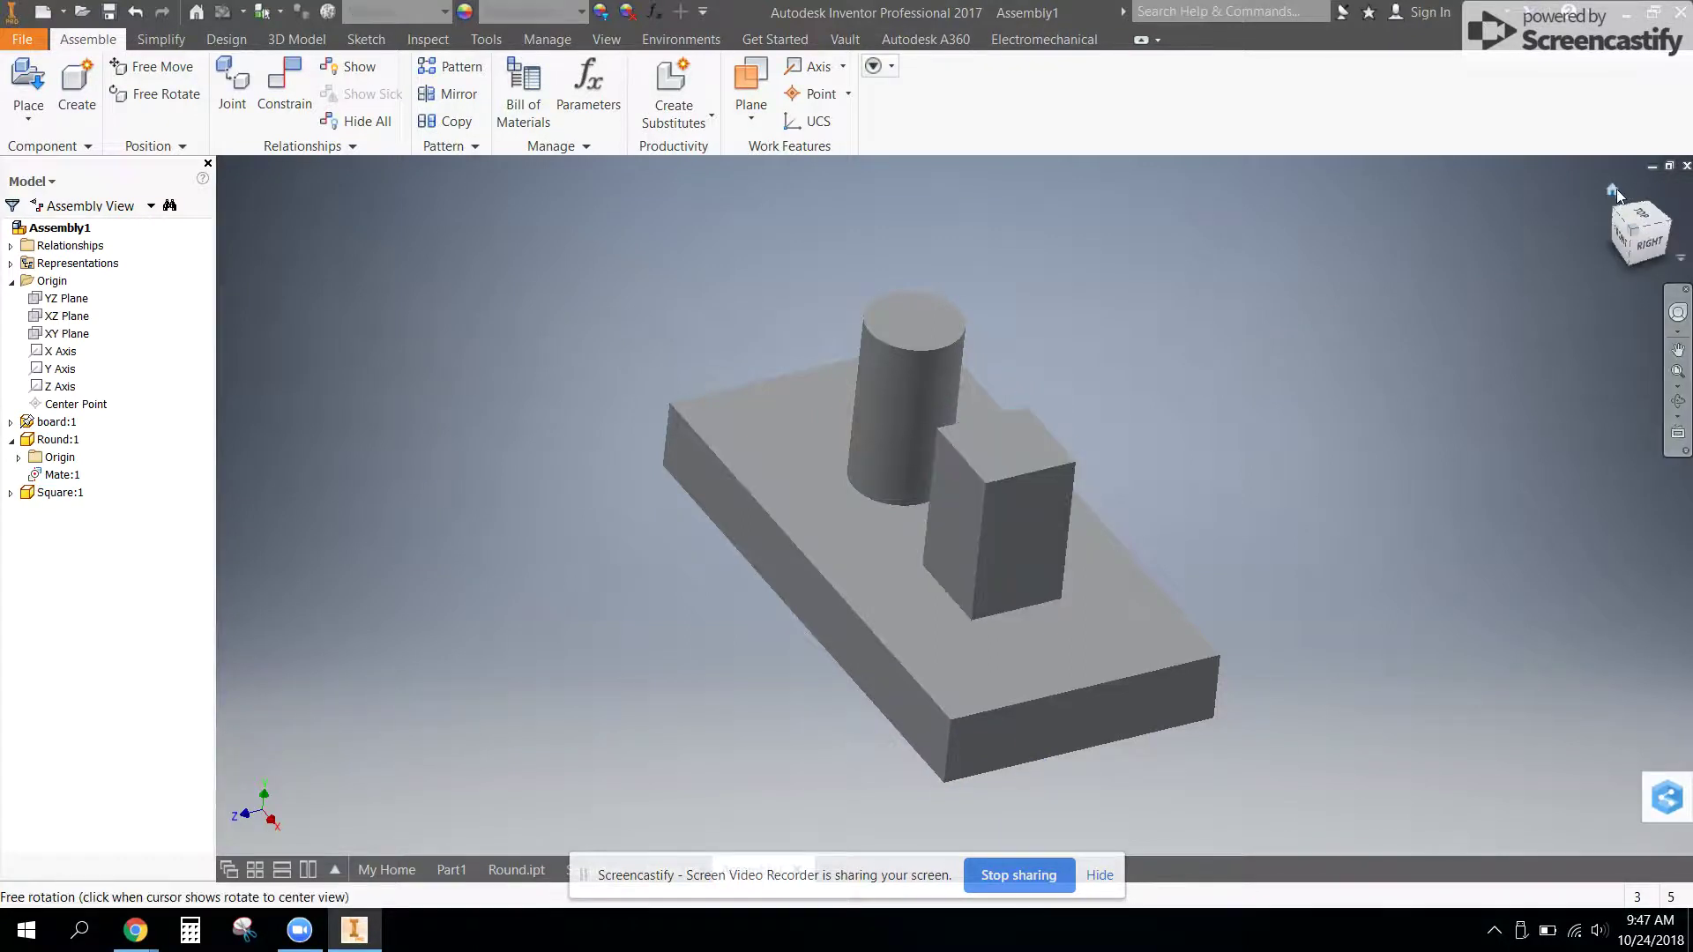
# - Push the round peg through the board and raise the square peg to rest on it
pyautogui.click(1616, 189)
pyautogui.moveTo(891, 385); pyautogui.dragTo(919, 405)
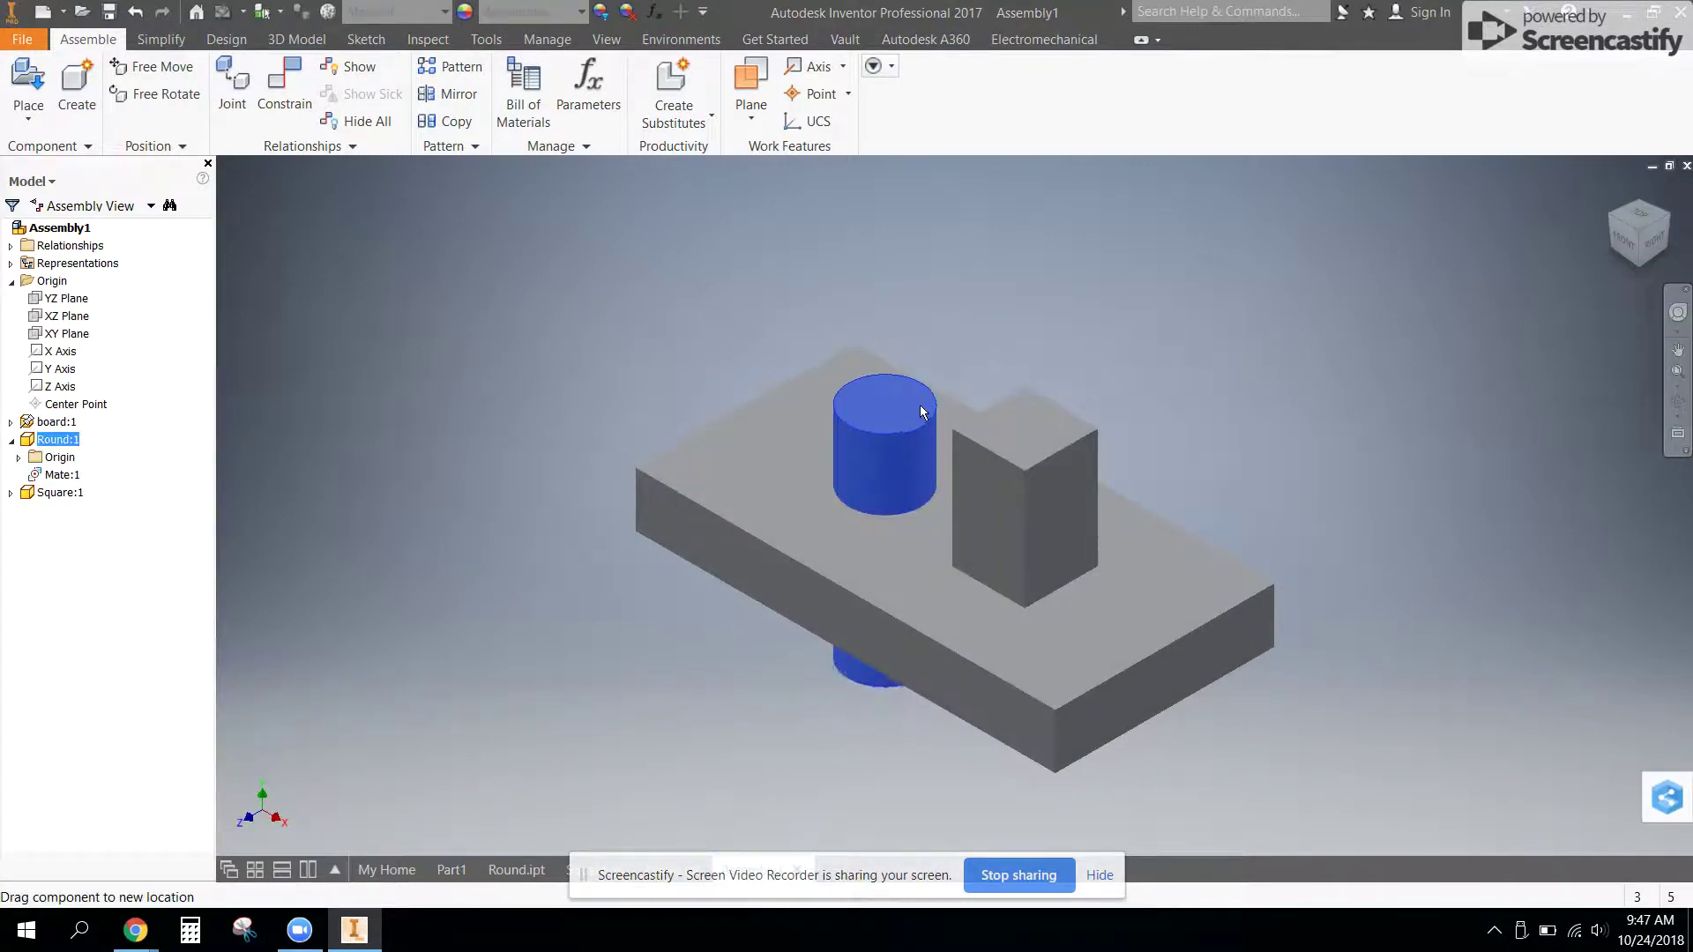
pyautogui.moveTo(1051, 463); pyautogui.dragTo(1056, 517)
pyautogui.moveTo(875, 434); pyautogui.dragTo(865, 409)
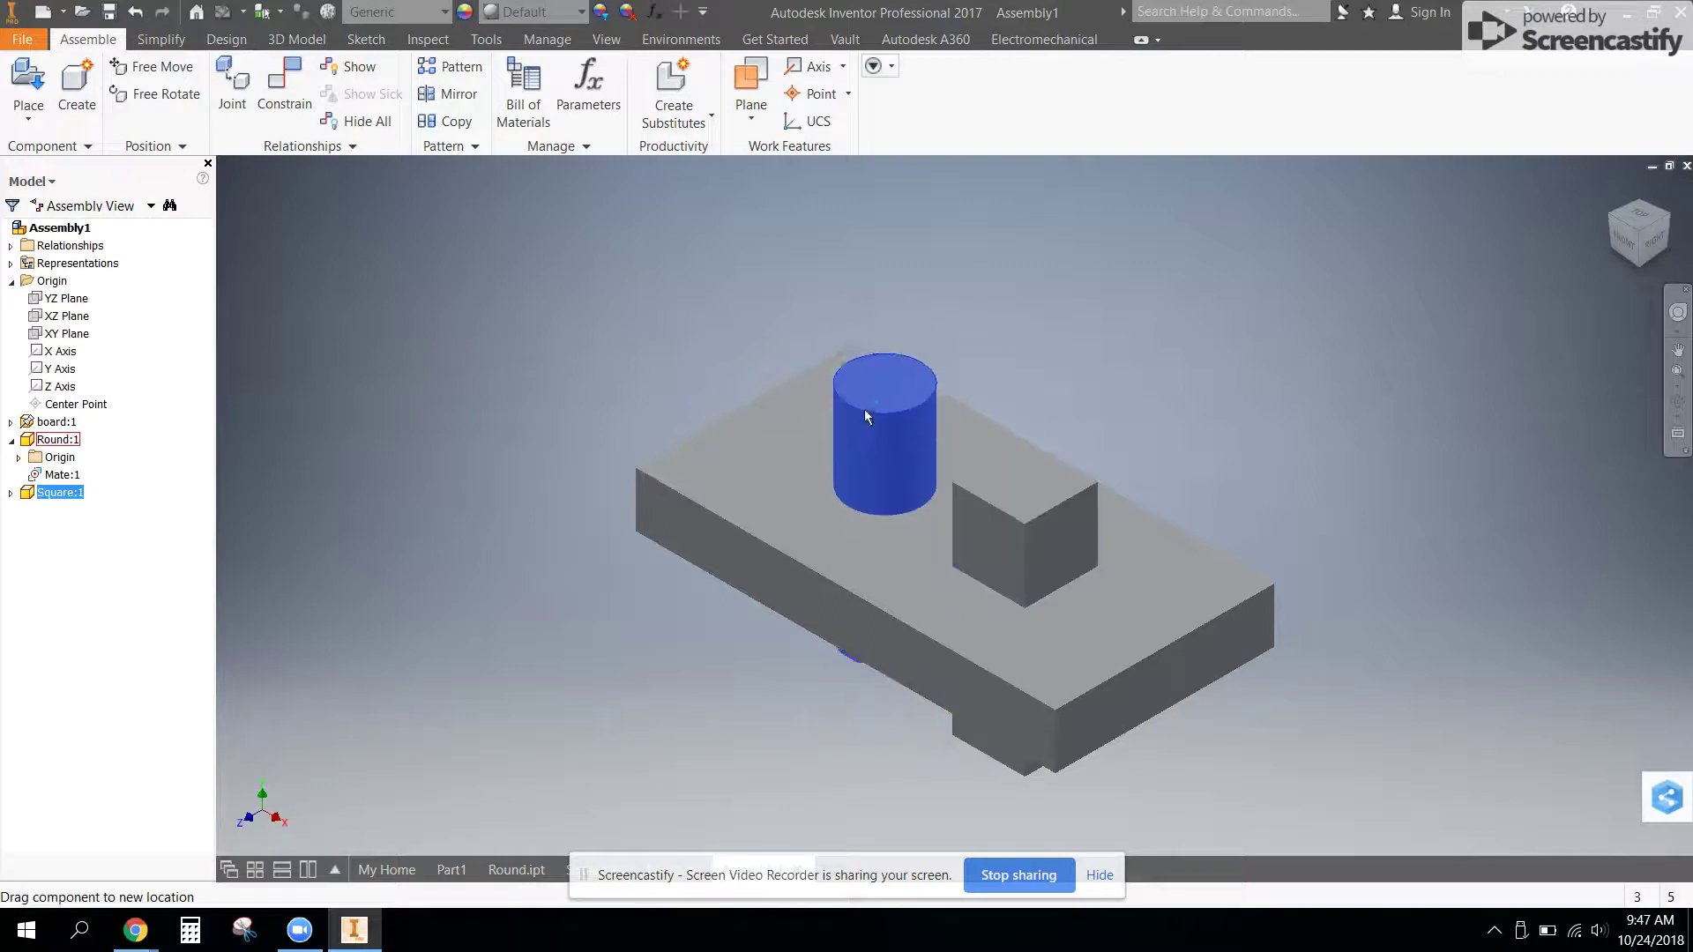
pyautogui.moveTo(1032, 565); pyautogui.dragTo(1029, 478)
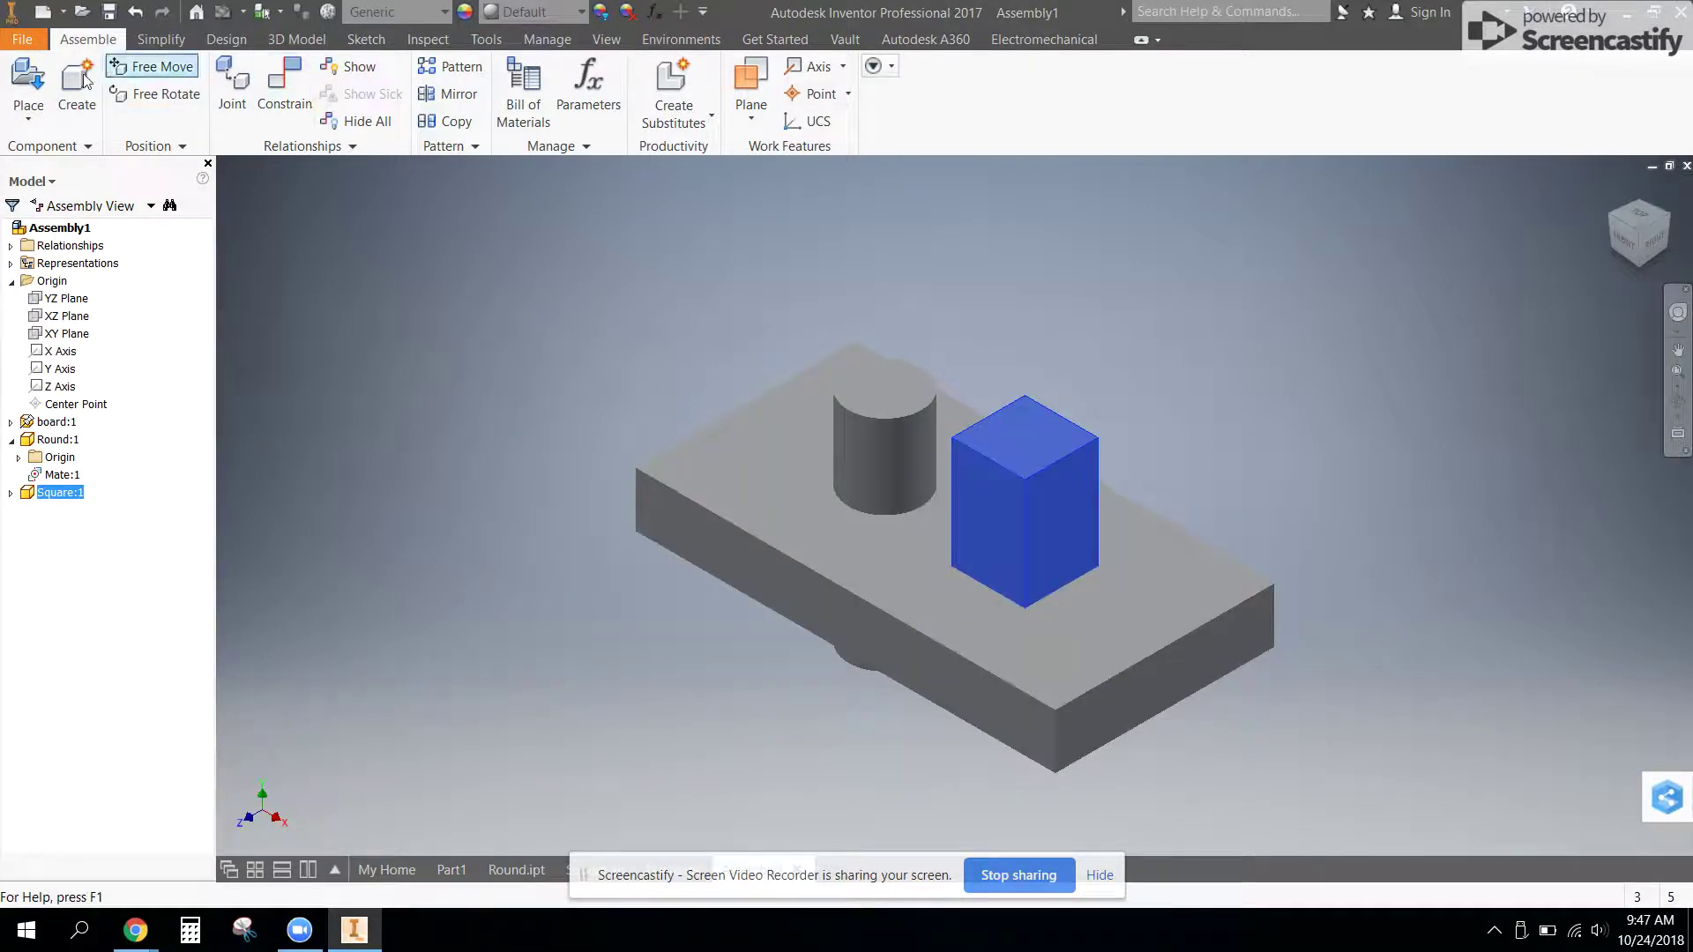
pyautogui.click(29, 77)
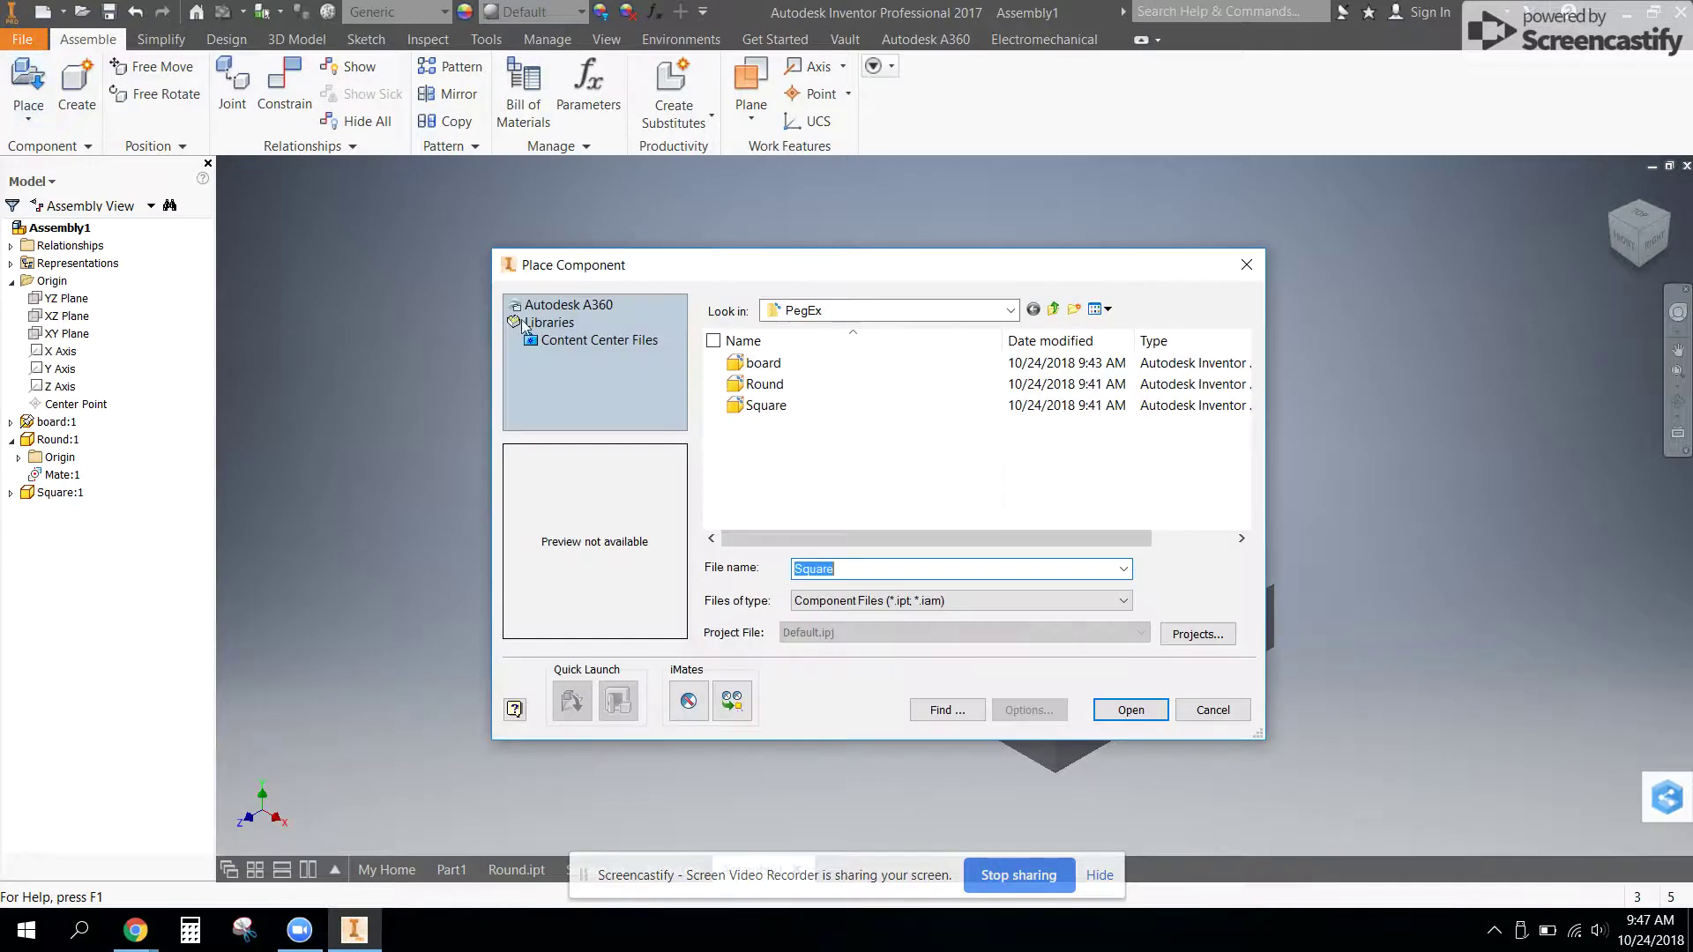
# - Place a second Square part from the PegEx folder left of the board as Square:2
pyautogui.click(763, 406)
pyautogui.click(1130, 710)
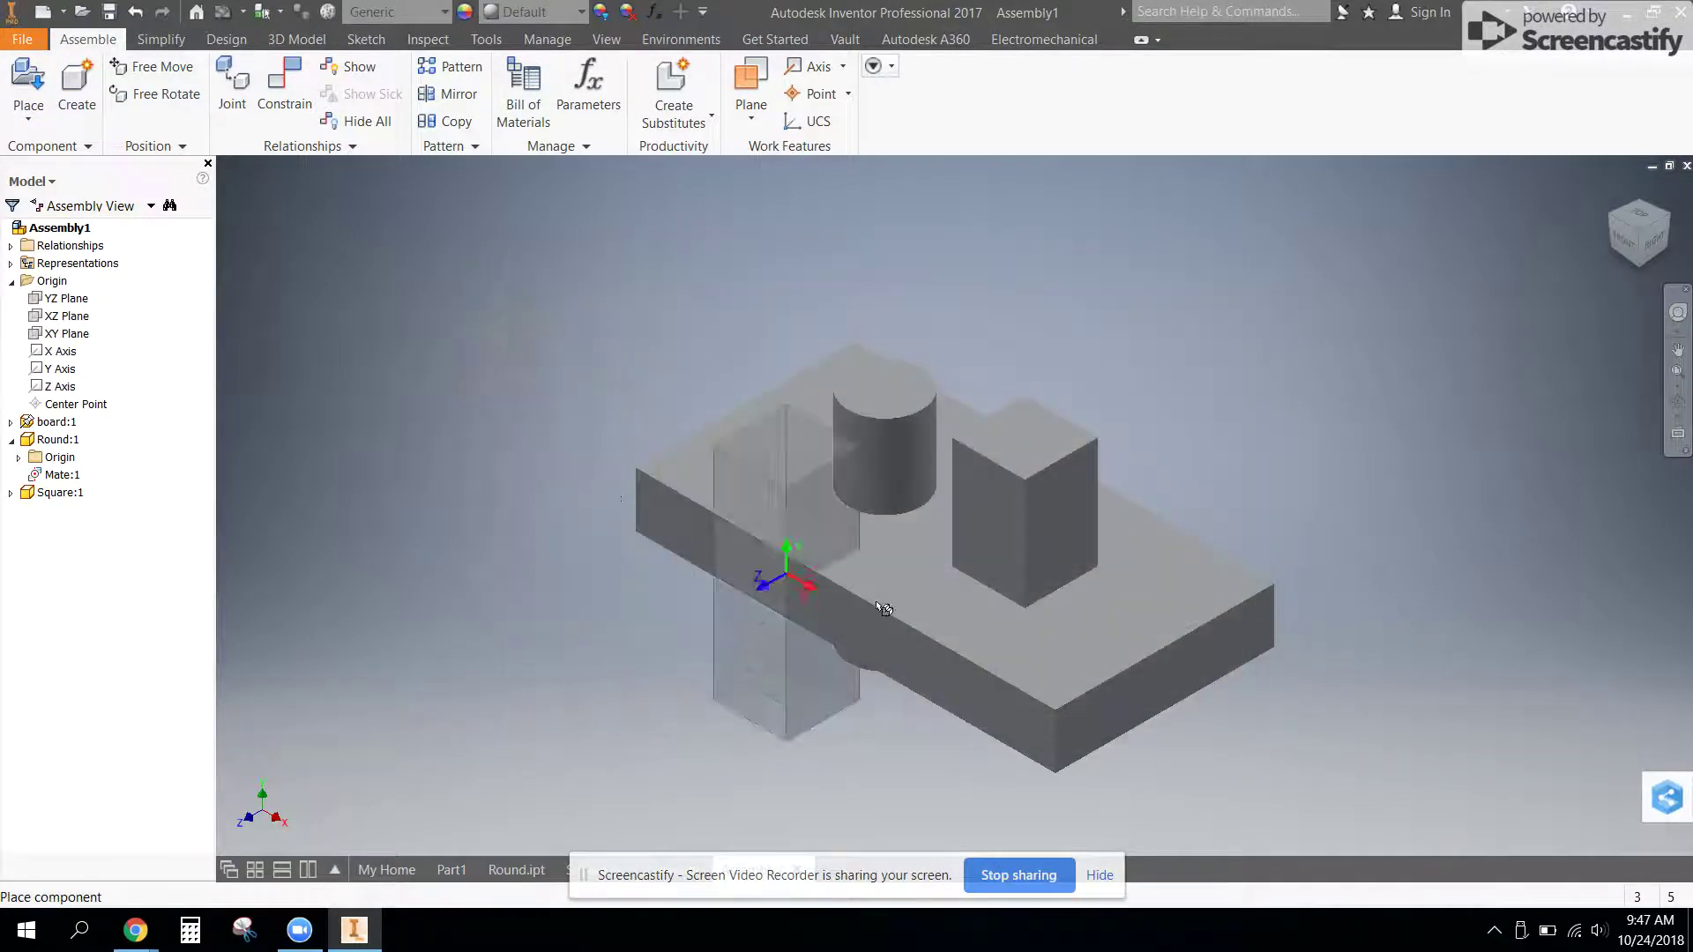
pyautogui.click(551, 436)
pyautogui.press('Escape')
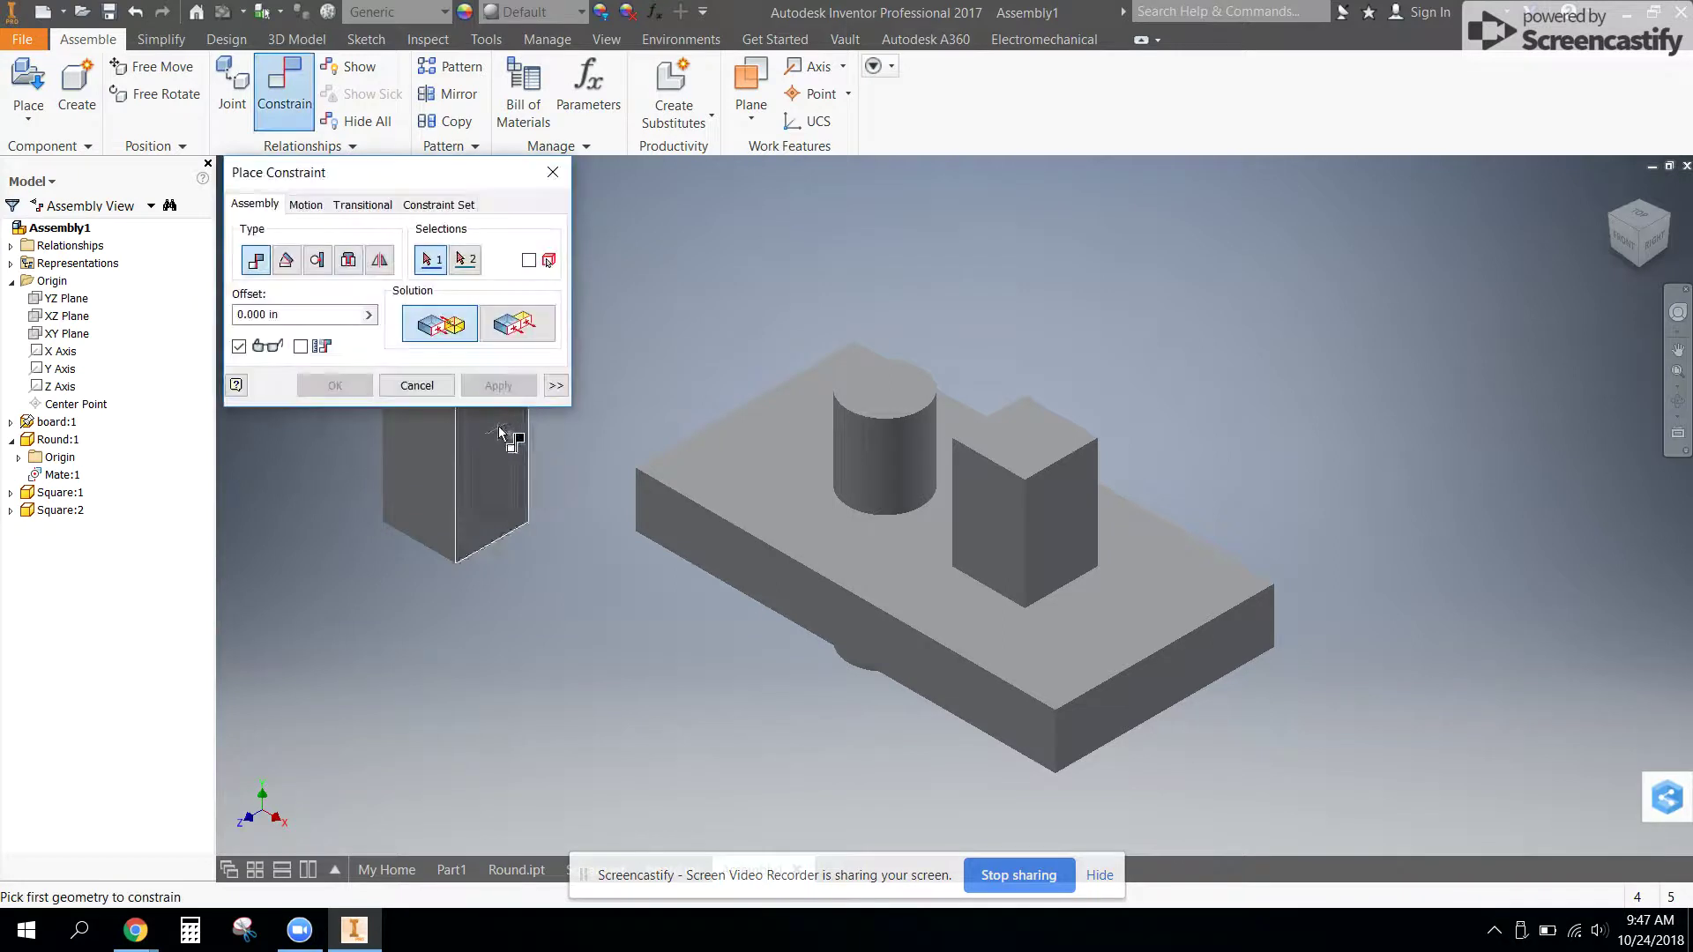
# - Mate the Square:2 peg's face against the board's end face
pyautogui.keyDown('shift'); pyautogui.moveTo(623, 469); pyautogui.dragTo(768, 473, button='middle'); pyautogui.keyUp('shift')
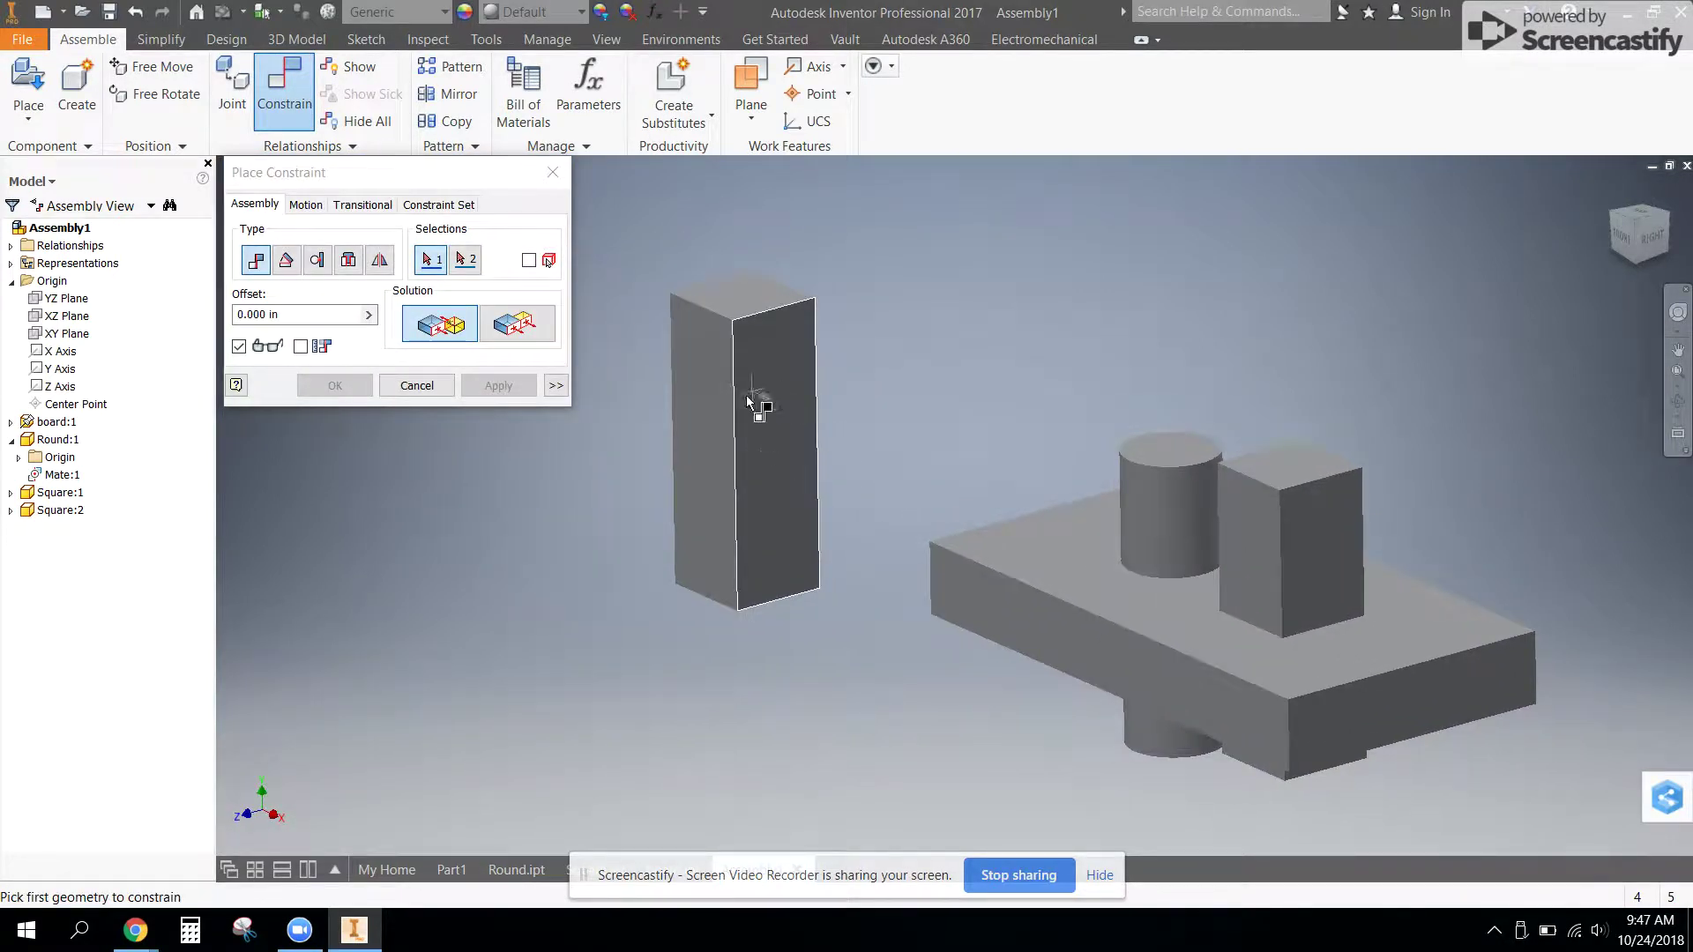
pyautogui.click(767, 438)
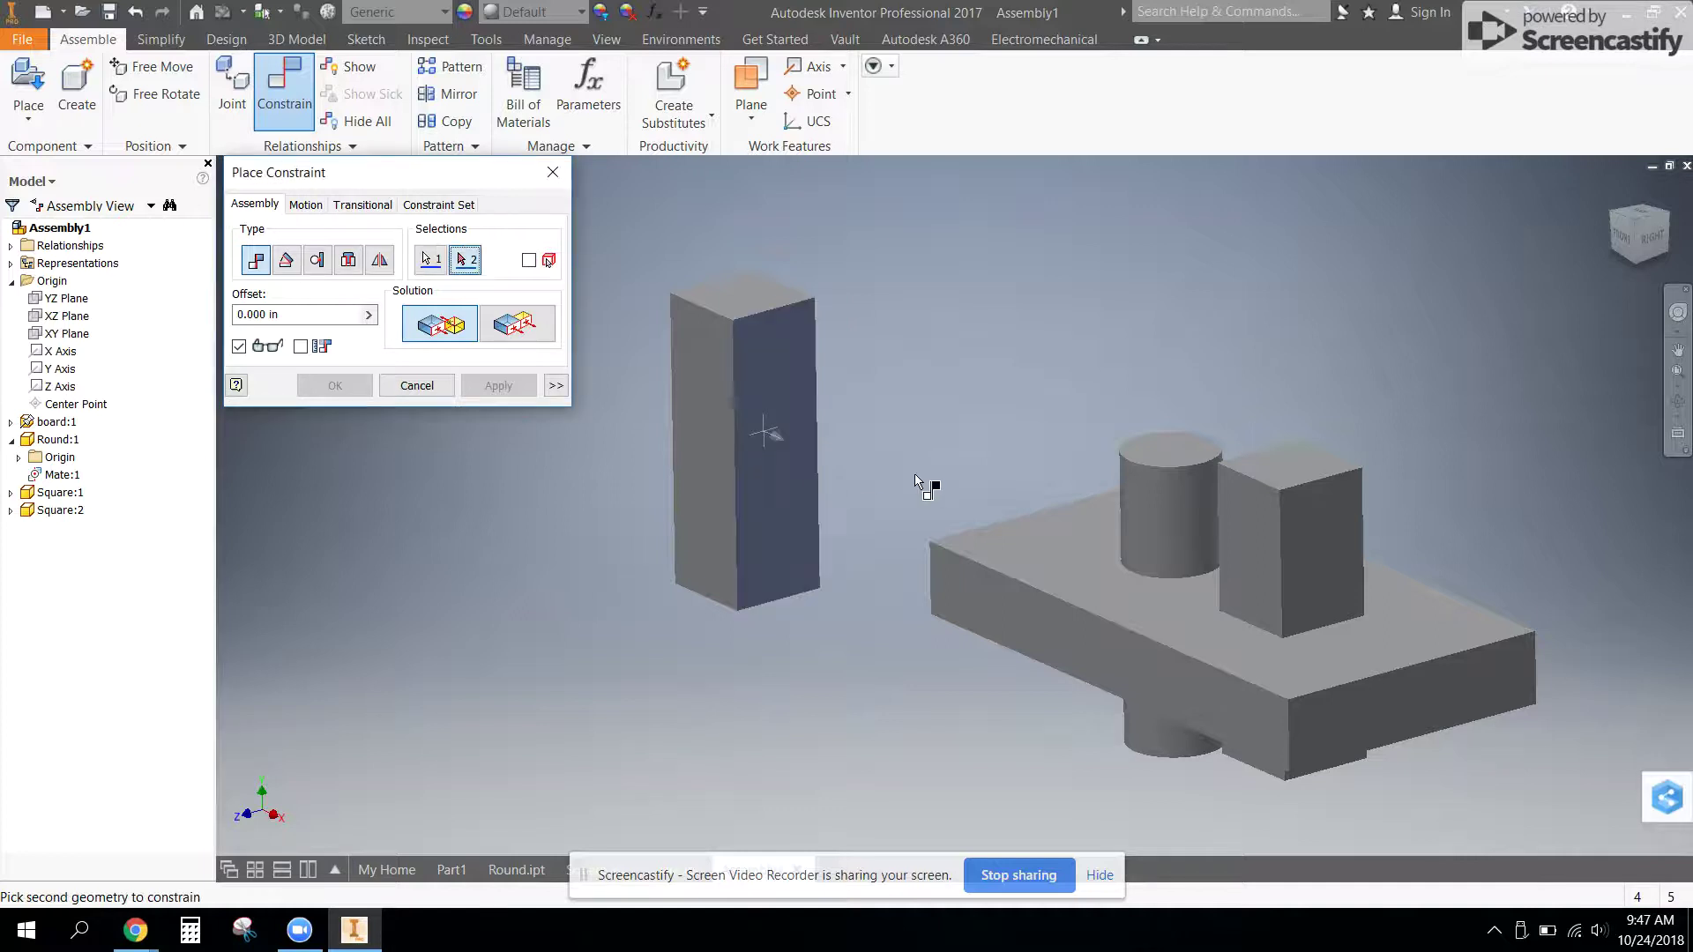
pyautogui.keyDown('shift'); pyautogui.moveTo(922, 484); pyautogui.dragTo(1003, 641, button='middle'); pyautogui.keyUp('shift')
pyautogui.click(1016, 542)
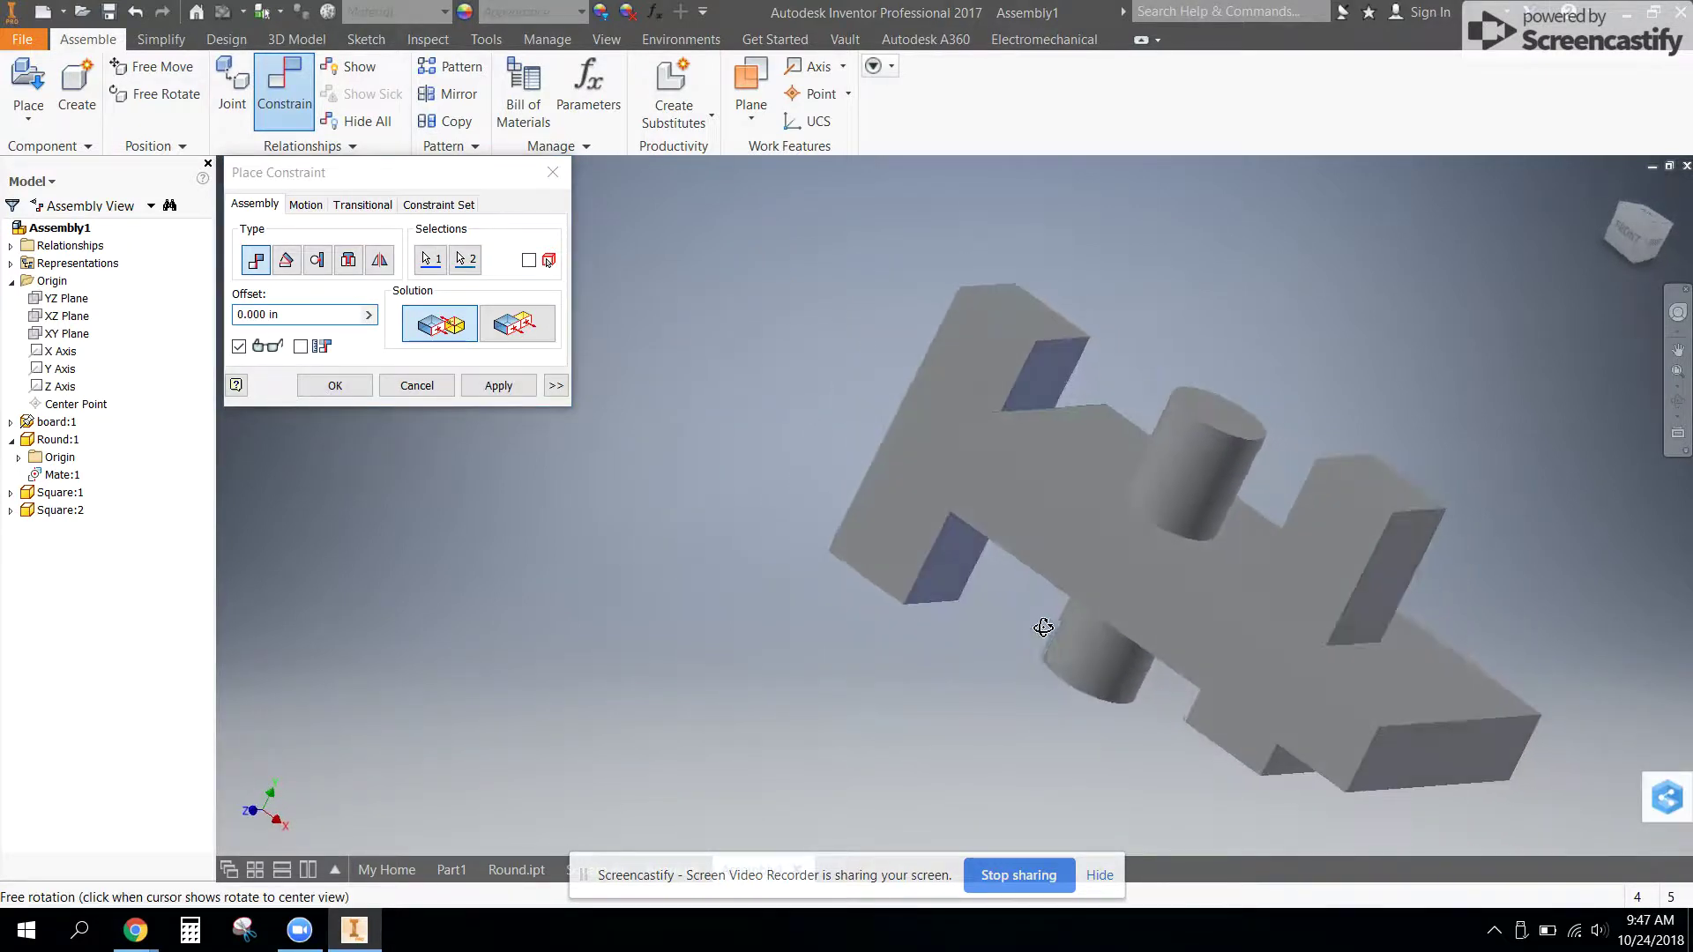
pyautogui.click(490, 388)
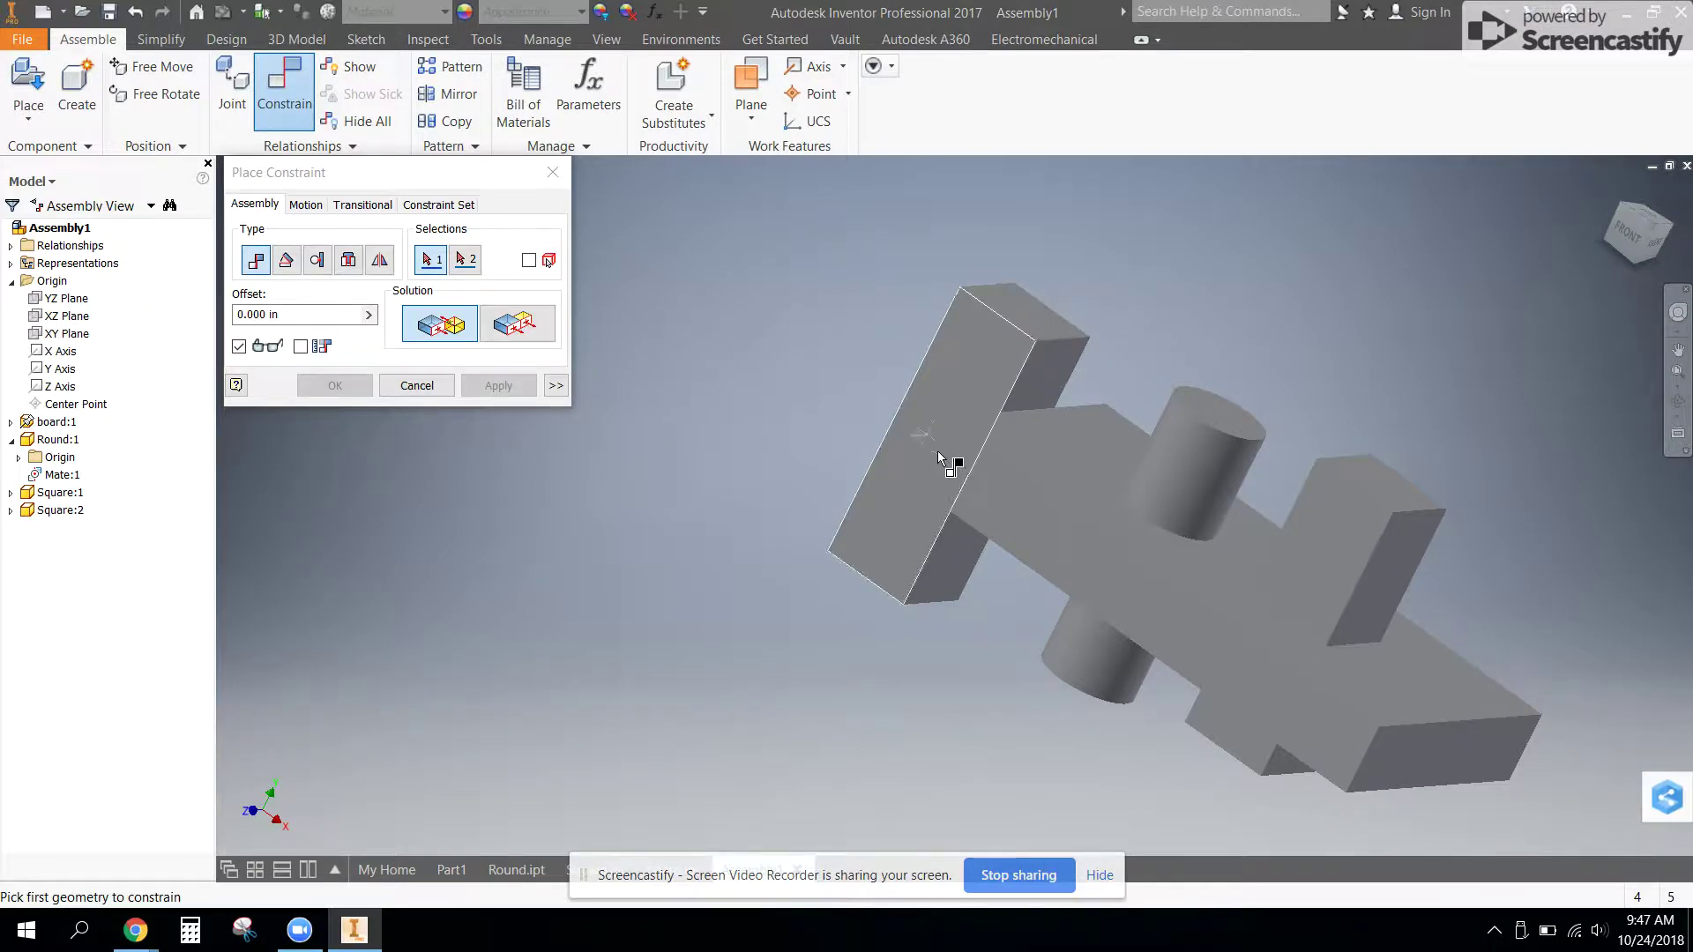
# - Add a flush constraint aligning the leg peg's front face with the board's front face
pyautogui.keyDown('shift'); pyautogui.moveTo(938, 451); pyautogui.dragTo(975, 495, button='middle'); pyautogui.keyUp('shift')
pyautogui.click(522, 326)
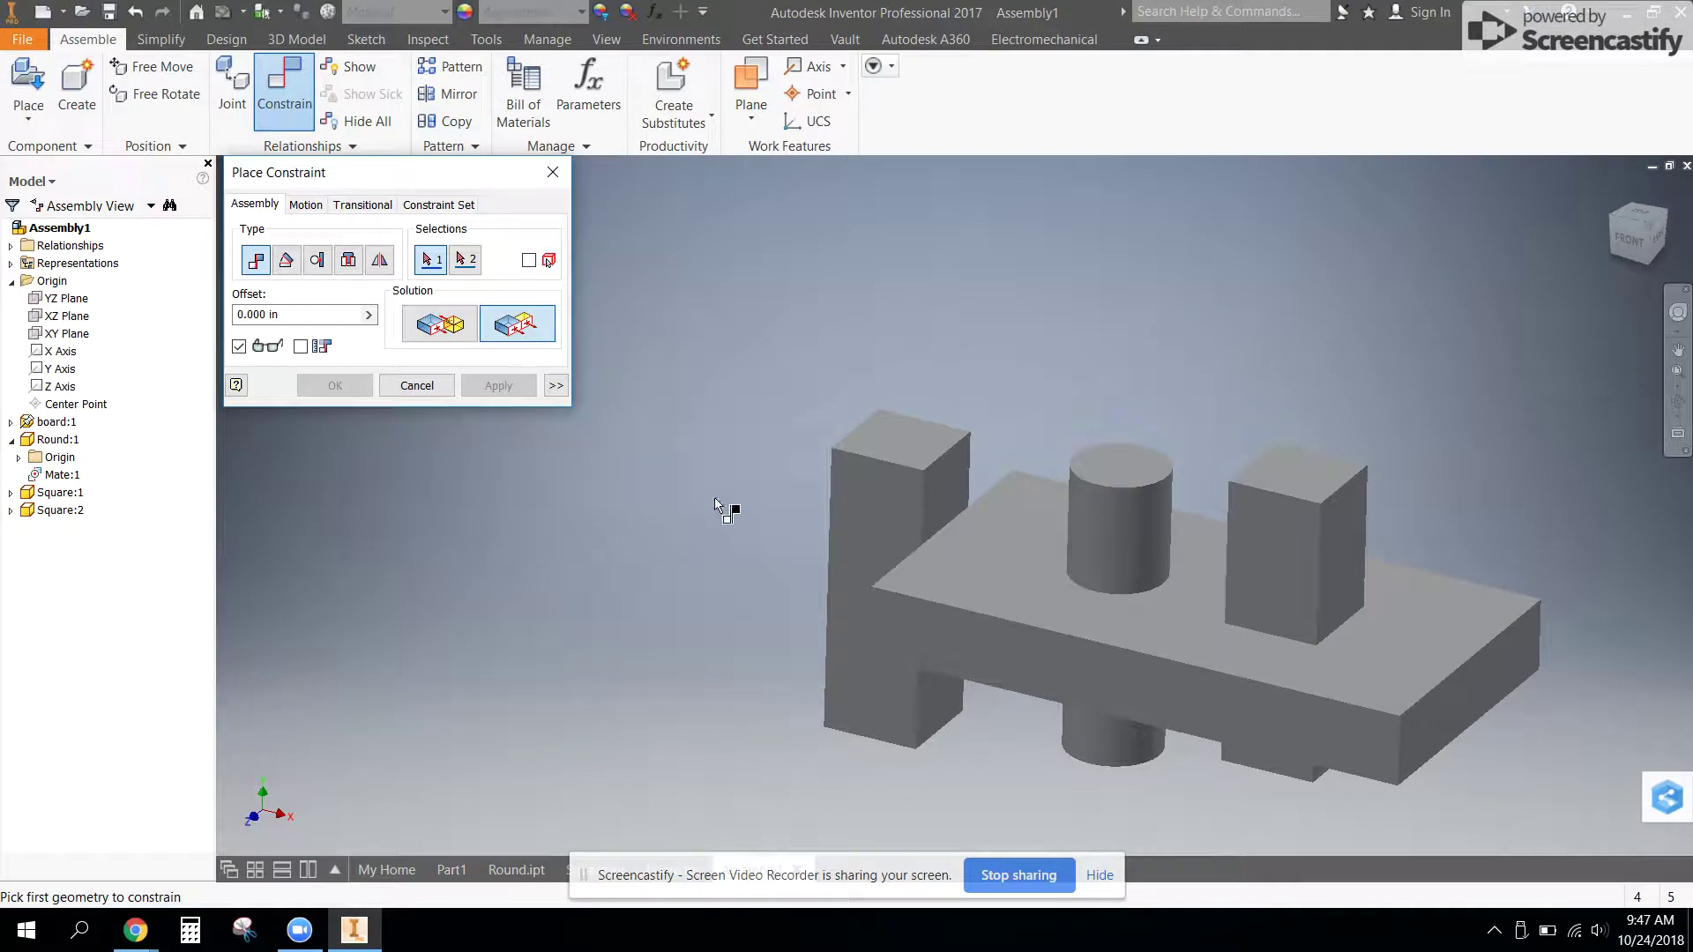
pyautogui.click(872, 565)
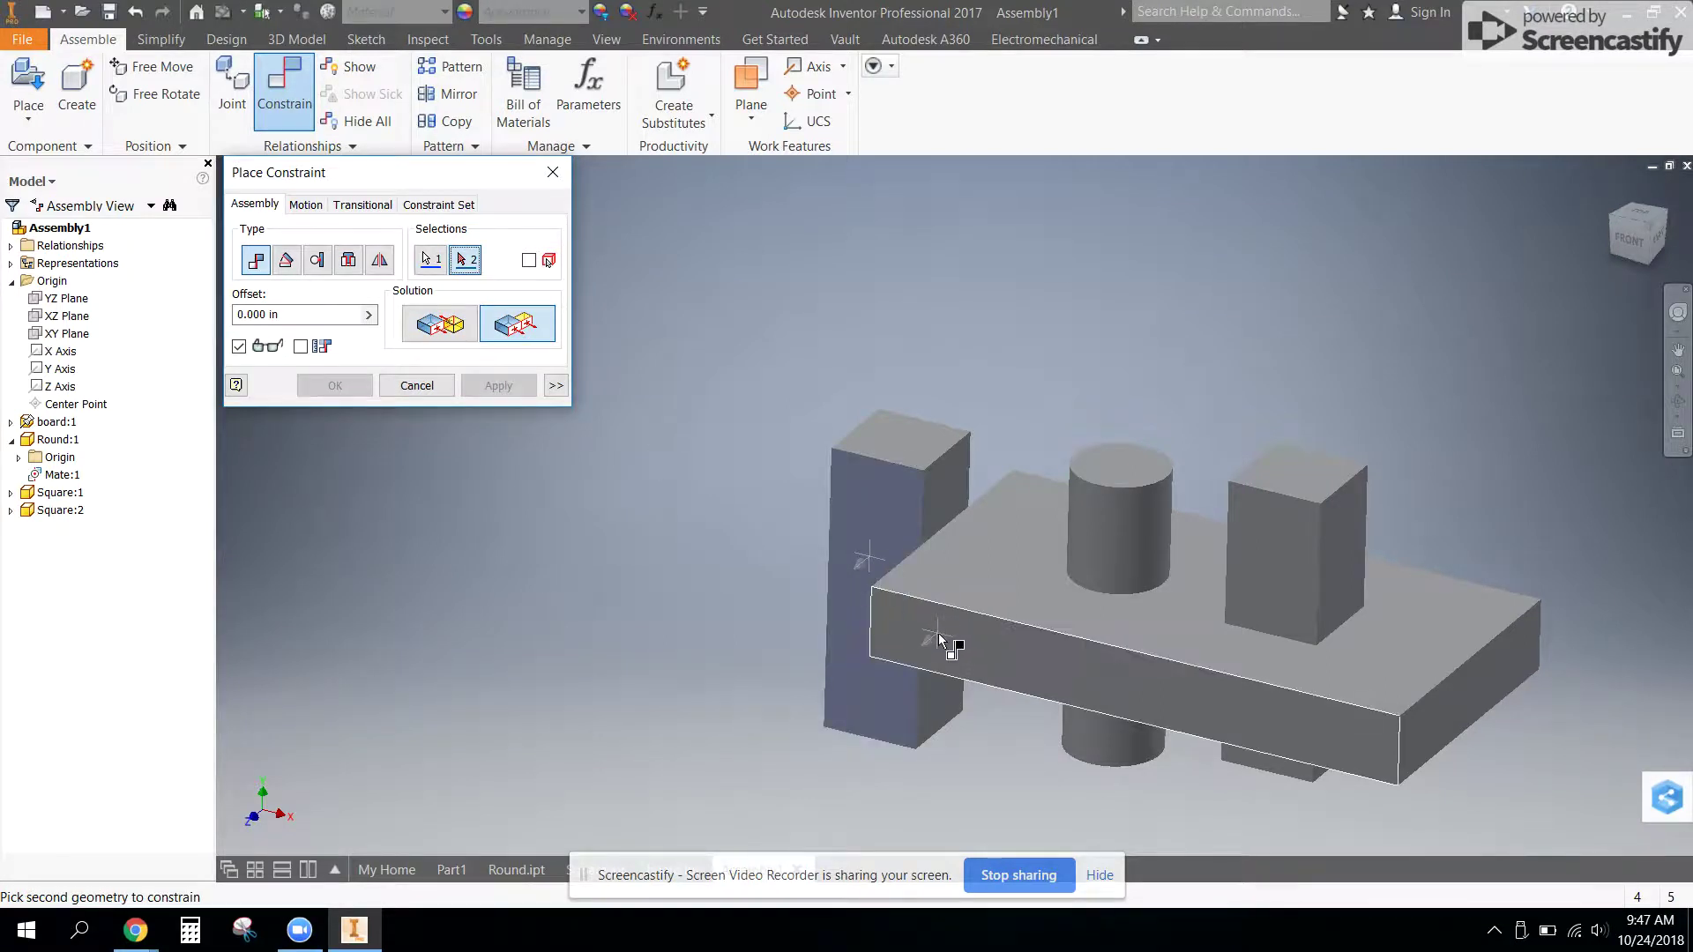
pyautogui.click(931, 644)
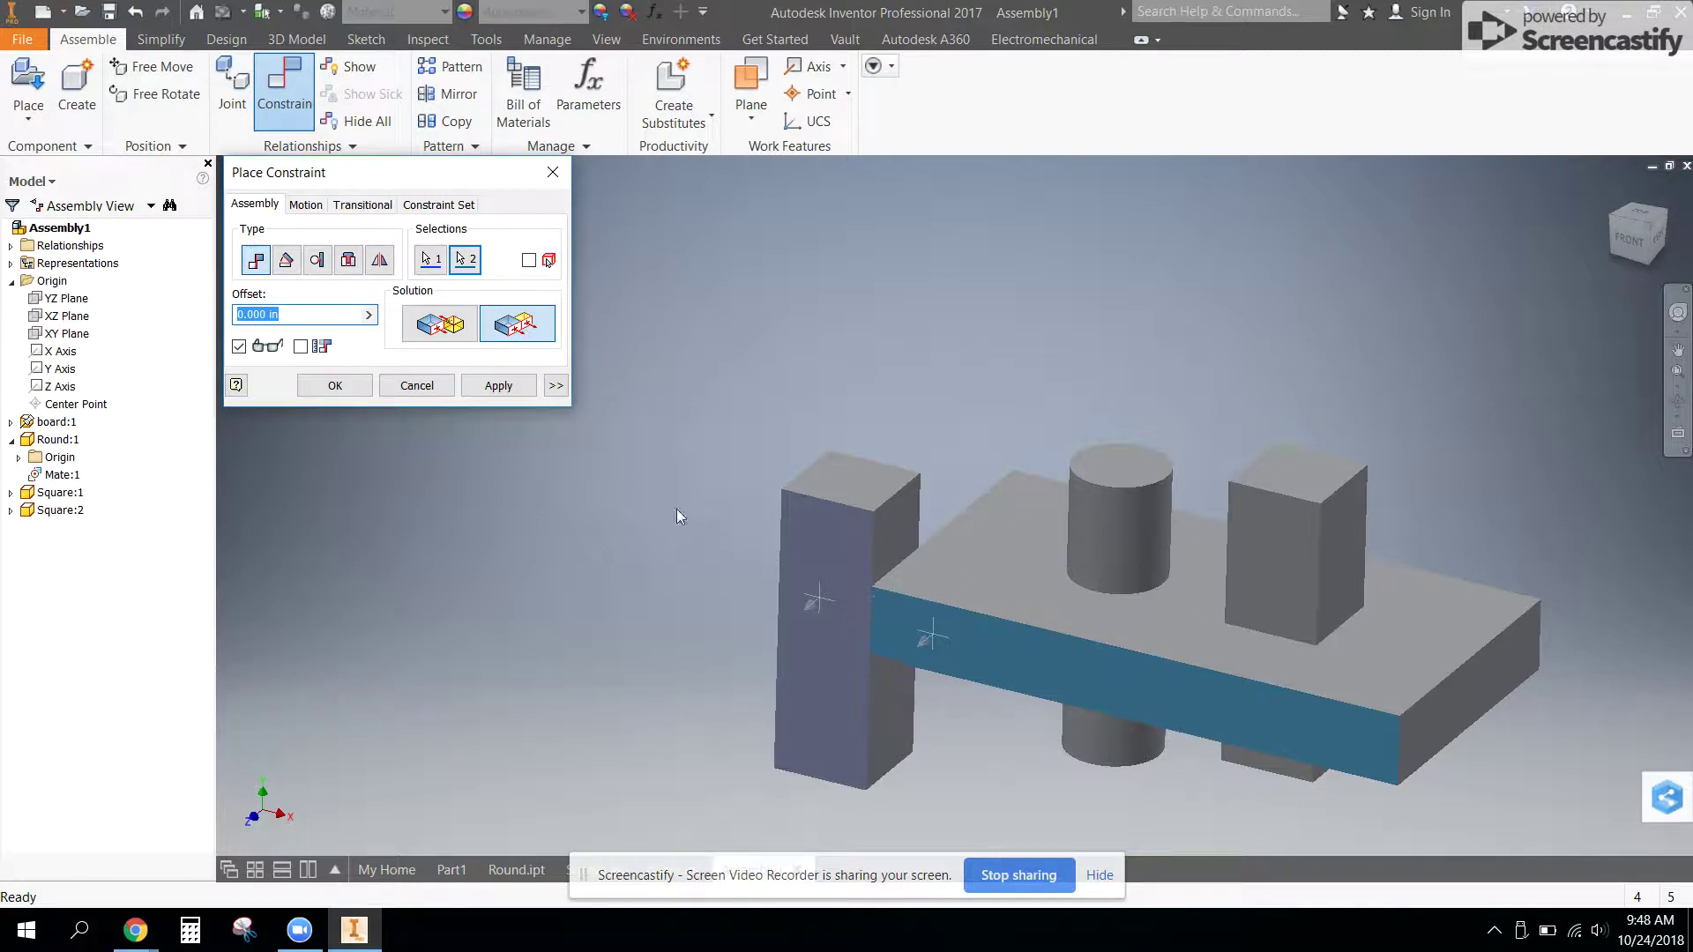
pyautogui.click(499, 385)
pyautogui.click(414, 385)
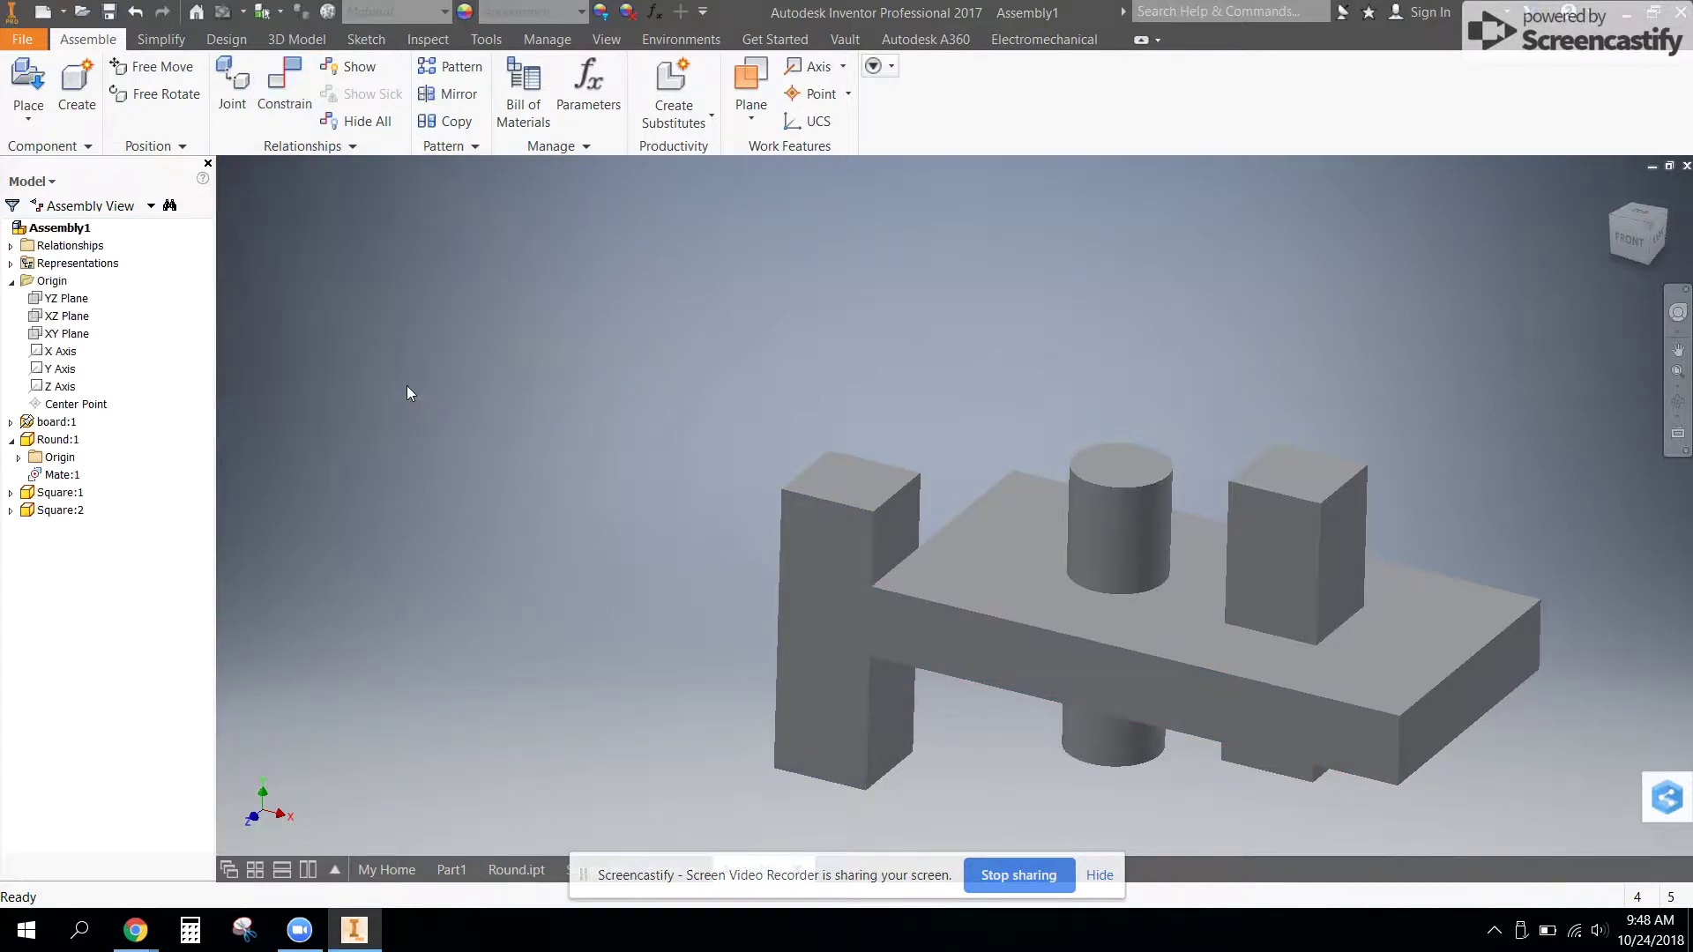
# - Slide Square:2 up and down along the board's left end, orbiting to confirm the mate and flush hold
pyautogui.moveTo(836, 622); pyautogui.dragTo(827, 559)
pyautogui.keyDown('shift'); pyautogui.moveTo(875, 583); pyautogui.dragTo(944, 543, button='middle'); pyautogui.keyUp('shift')
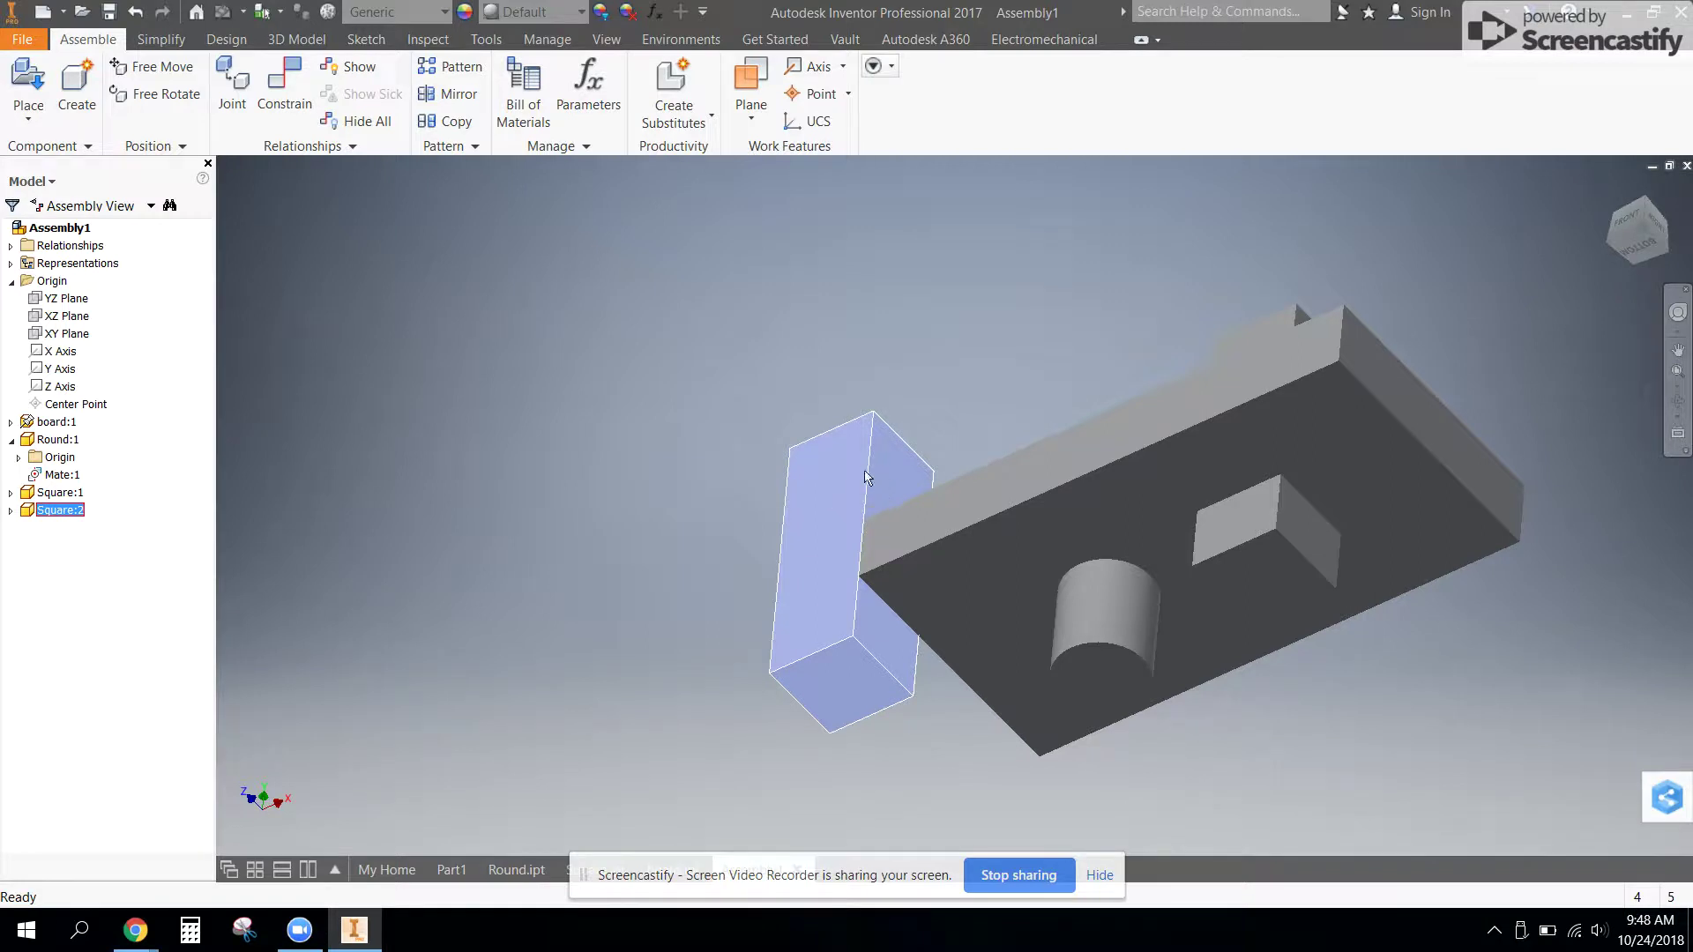
pyautogui.keyDown('shift'); pyautogui.moveTo(893, 490); pyautogui.dragTo(921, 571, button='middle'); pyautogui.keyUp('shift')
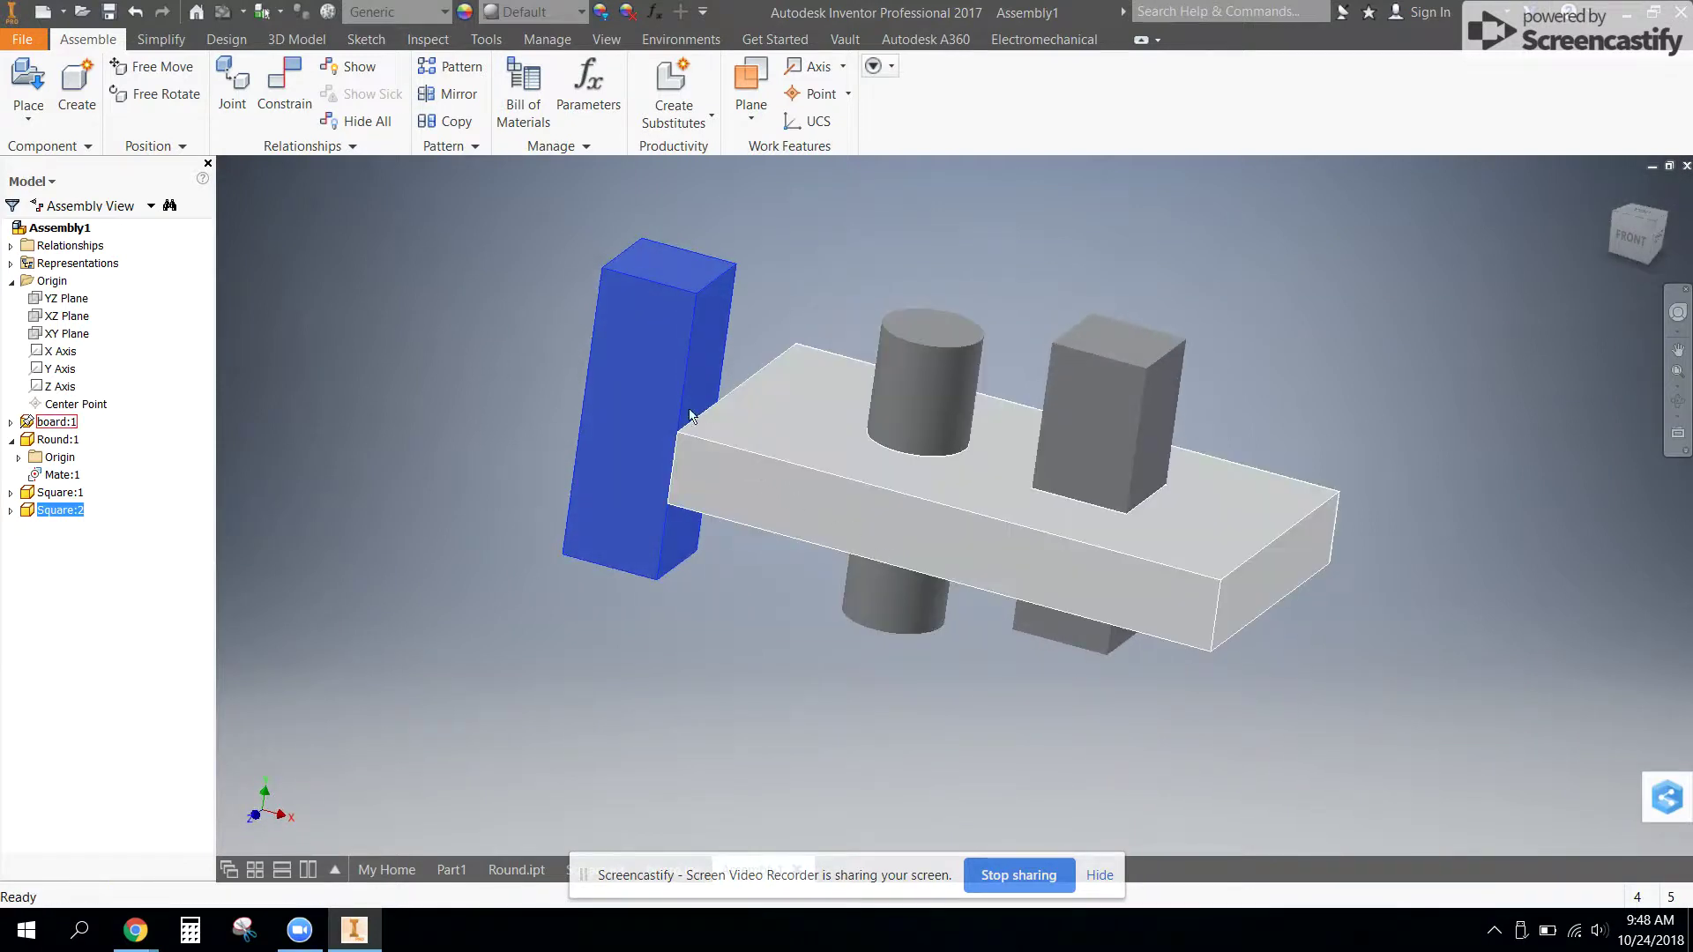
pyautogui.moveTo(683, 332); pyautogui.dragTo(681, 391)
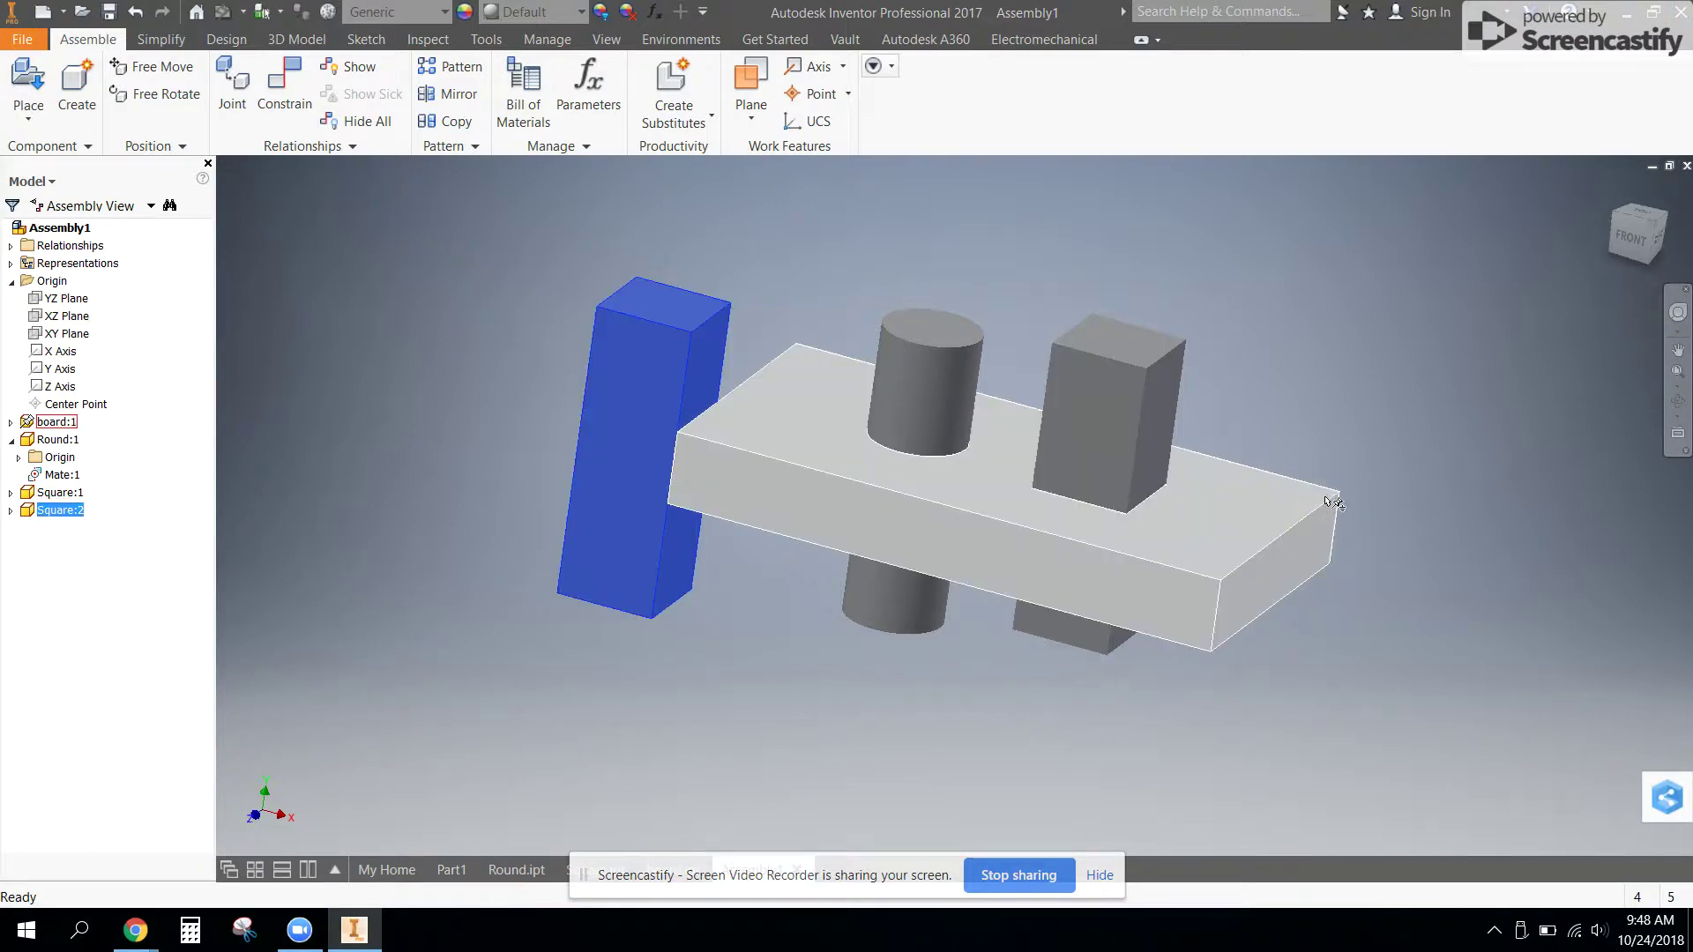
pyautogui.moveTo(654, 354); pyautogui.dragTo(658, 346)
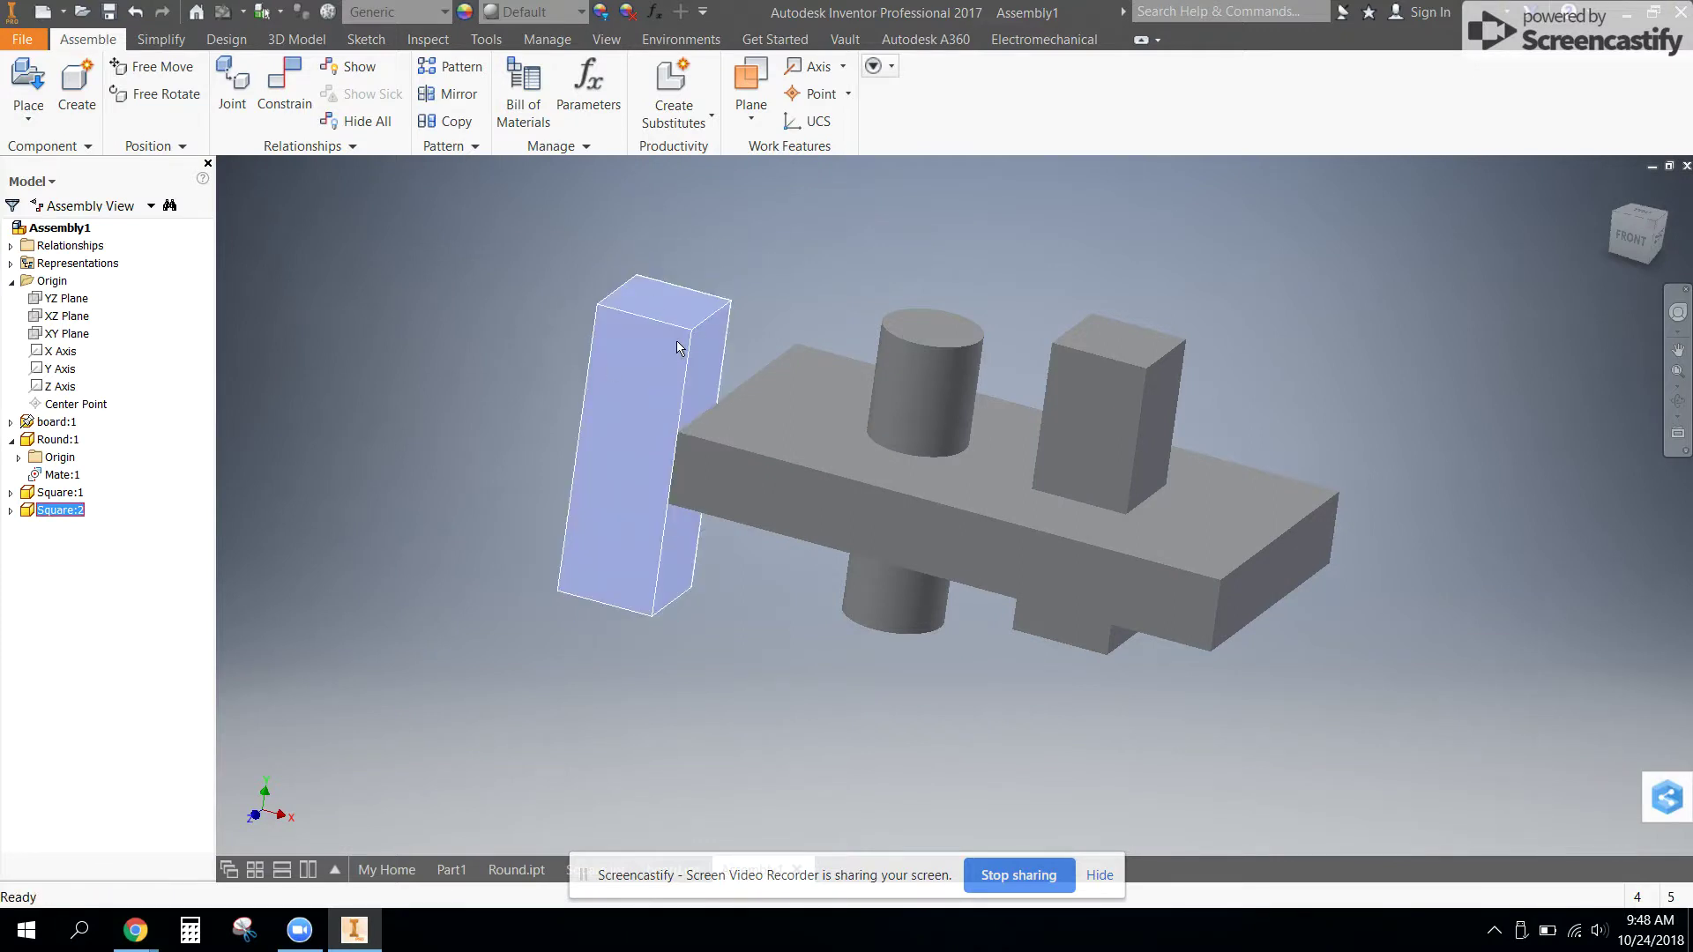